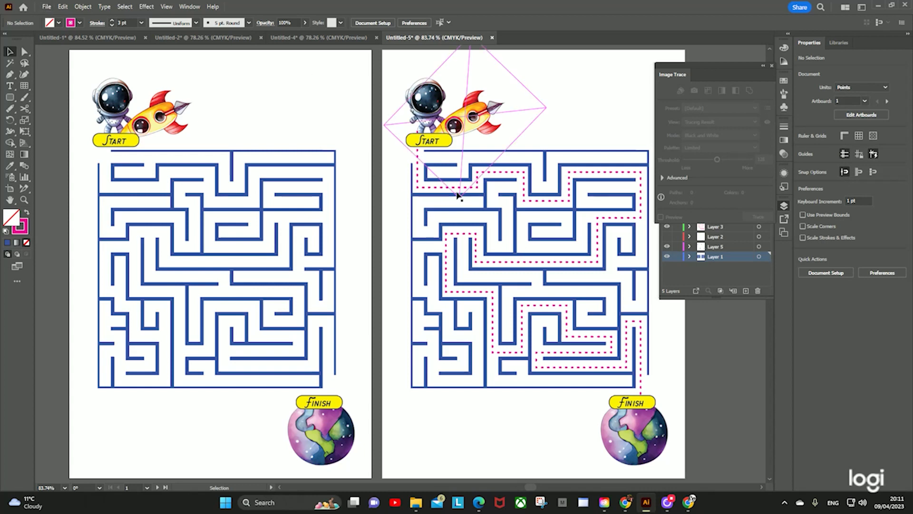
# - Create a new print document using the blank A4 preset
pyautogui.click(50, 8)
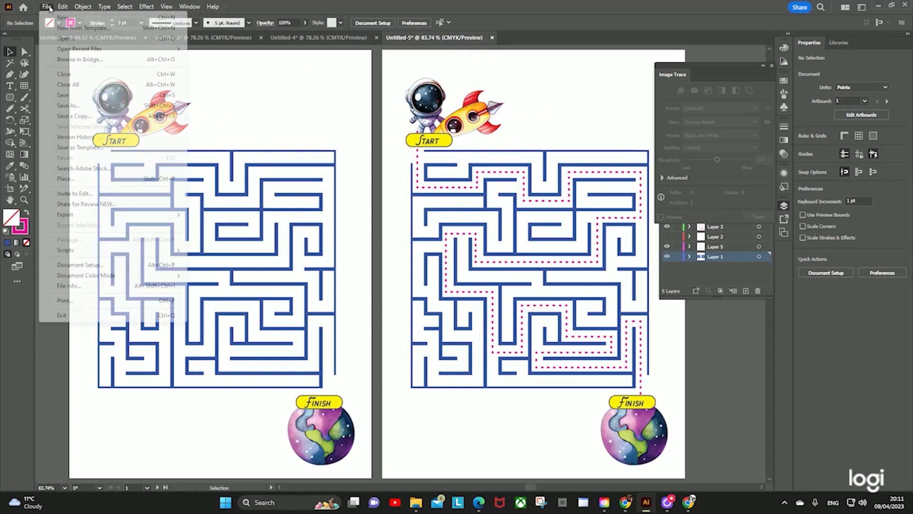
pyautogui.click(59, 18)
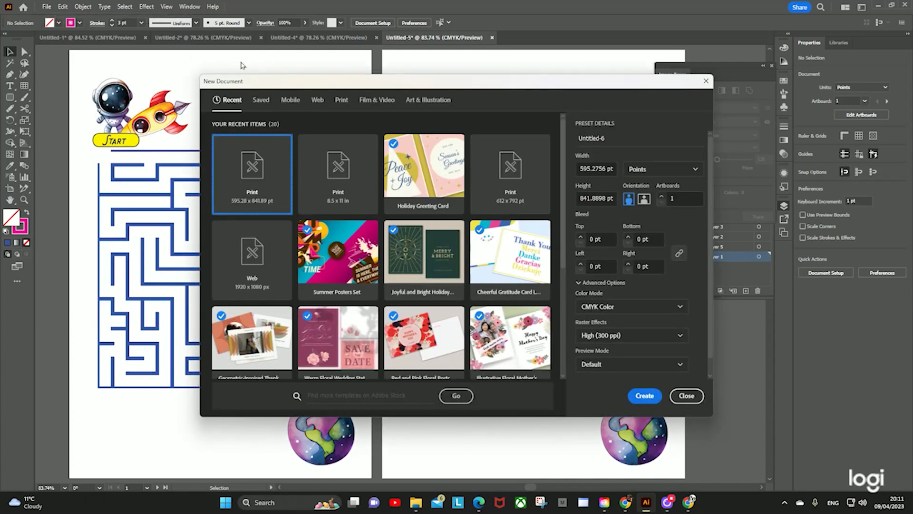
pyautogui.click(341, 101)
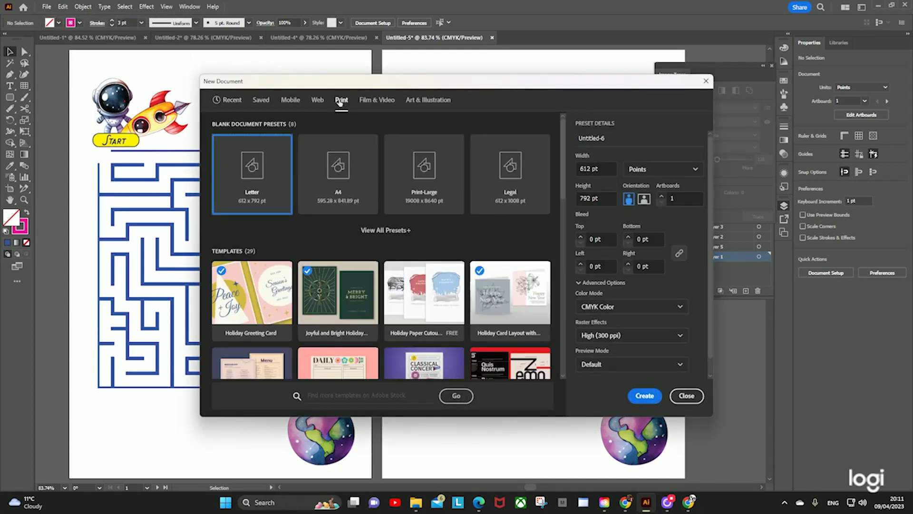
pyautogui.click(342, 181)
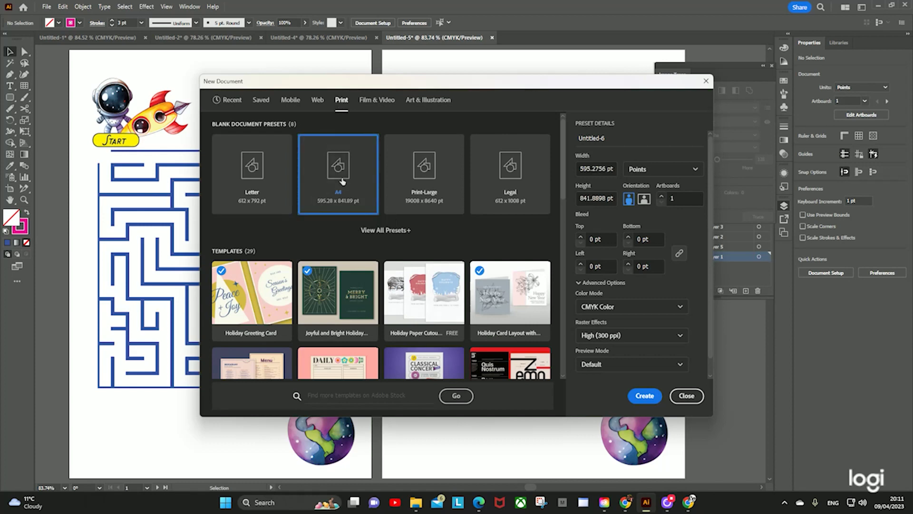
pyautogui.click(643, 396)
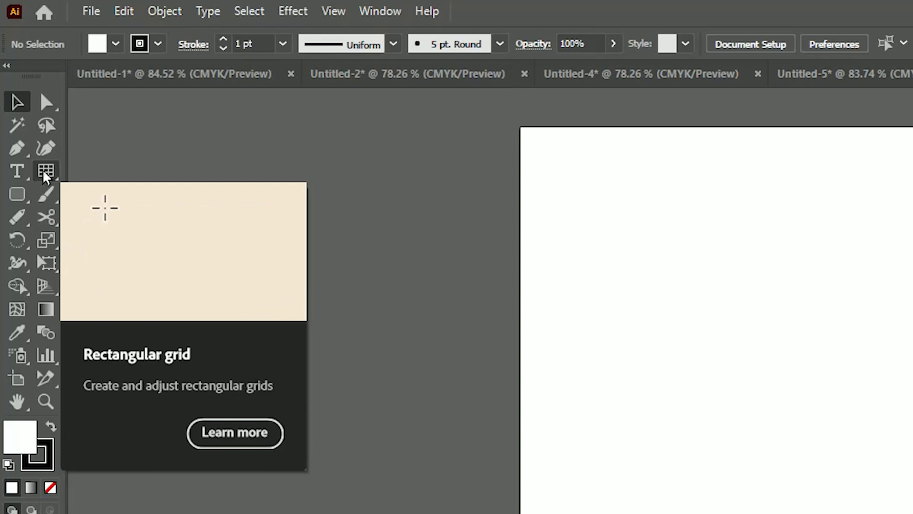
# - Insert a rectangular grid with 15 horizontal and 15 vertical dividers, and enlarge it to about 468 pt square, centred across the page
pyautogui.moveTo(45, 177); pyautogui.dragTo(120, 235)
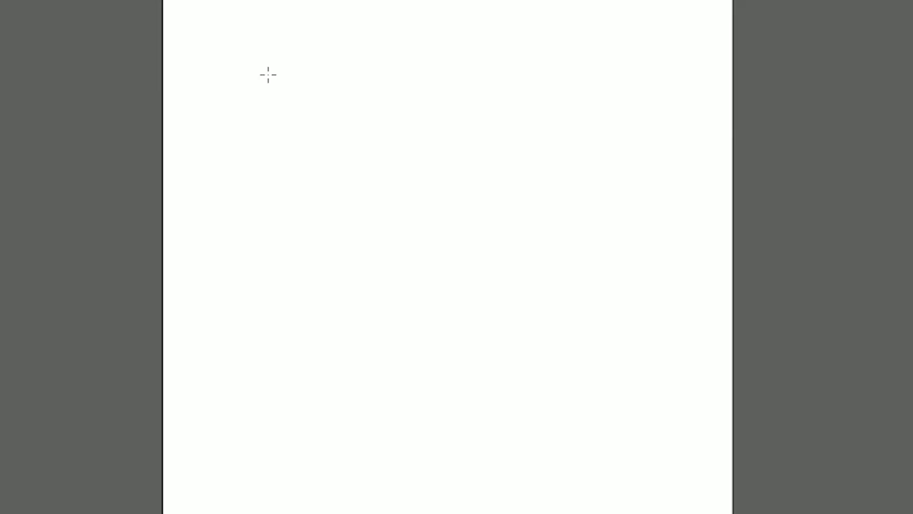
pyautogui.click(267, 74)
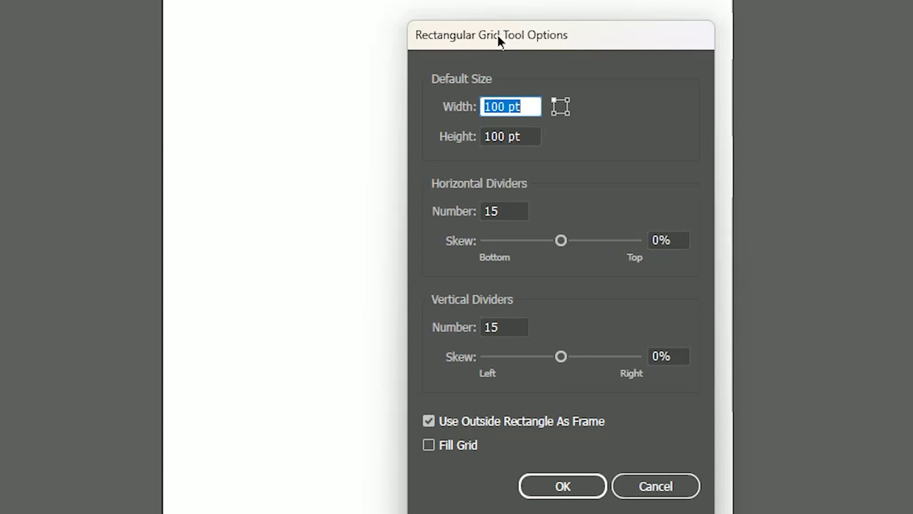
pyautogui.moveTo(497, 35); pyautogui.dragTo(408, 17)
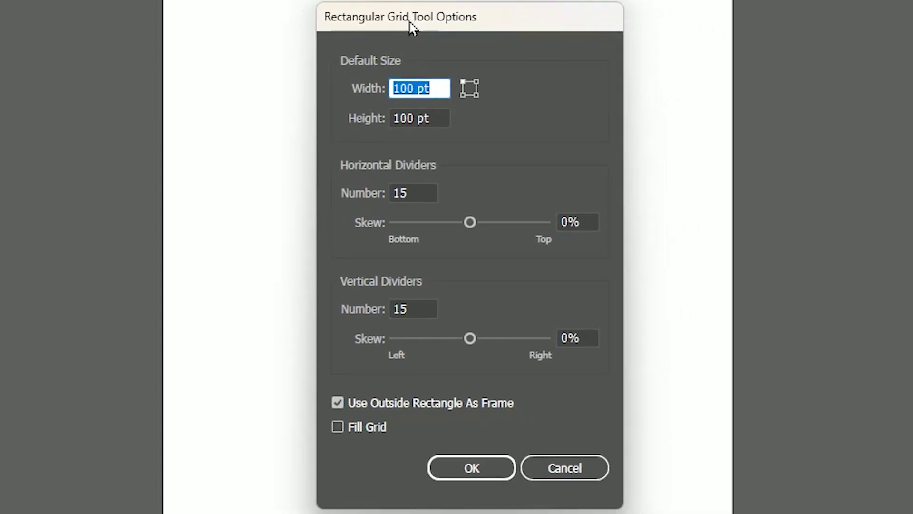
pyautogui.click(411, 192)
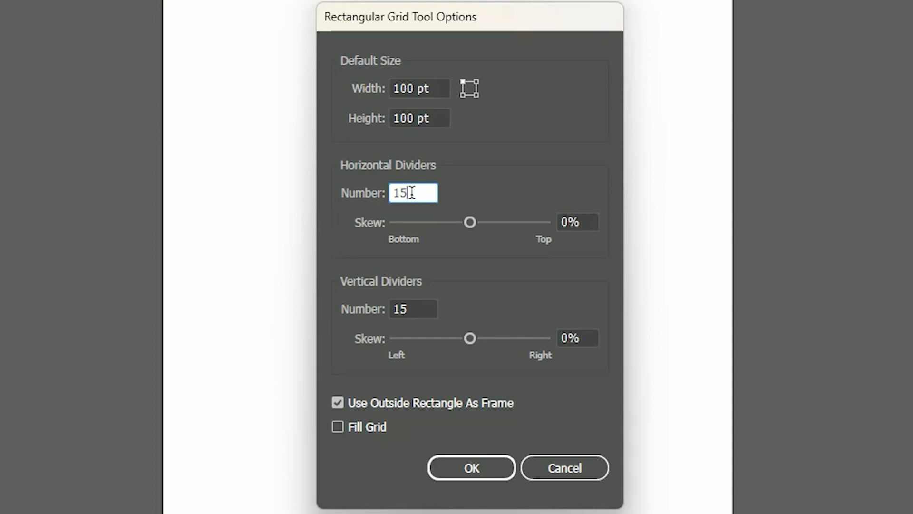
pyautogui.click(420, 308)
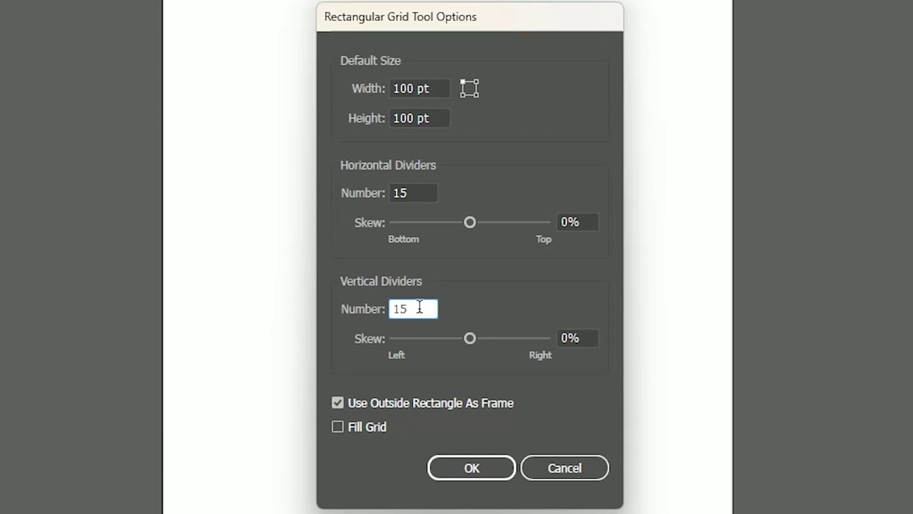
pyautogui.click(466, 471)
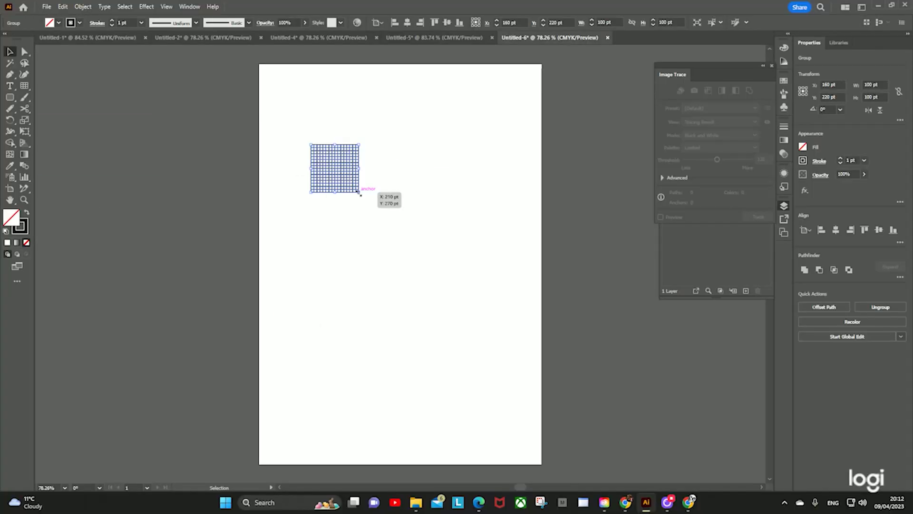
pyautogui.moveTo(364, 170); pyautogui.dragTo(535, 385)
pyautogui.moveTo(451, 305); pyautogui.dragTo(430, 297)
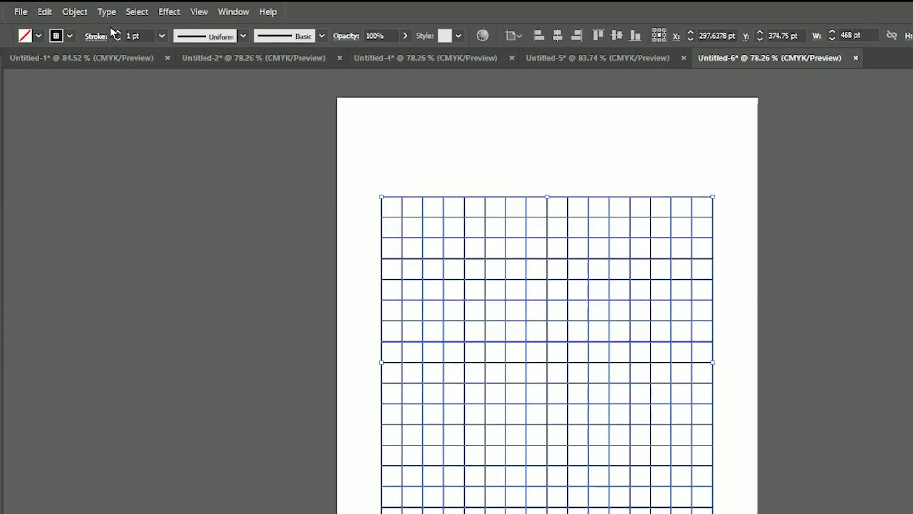
# - Set the grid's stroke weight to 7 pt
pyautogui.click(117, 32)
pyautogui.click(117, 32)
pyautogui.click(117, 32)
pyautogui.click(117, 32)
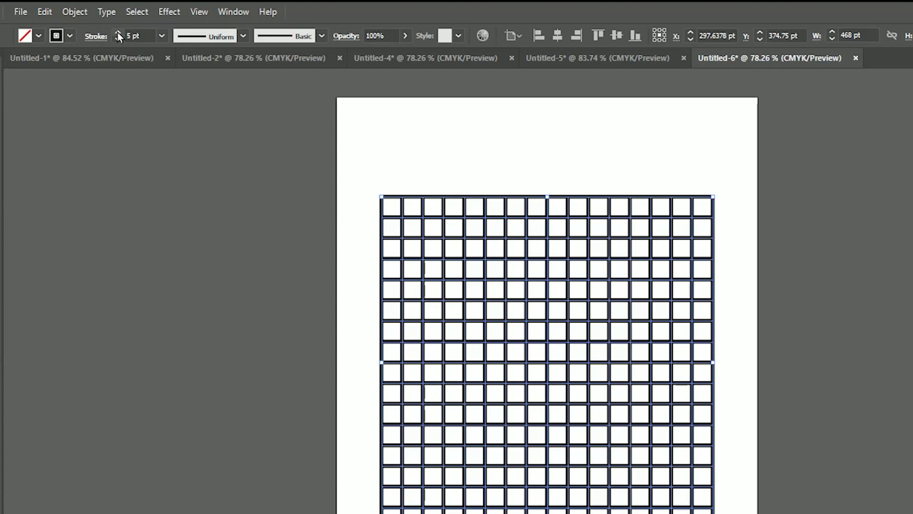
pyautogui.click(117, 33)
pyautogui.click(117, 33)
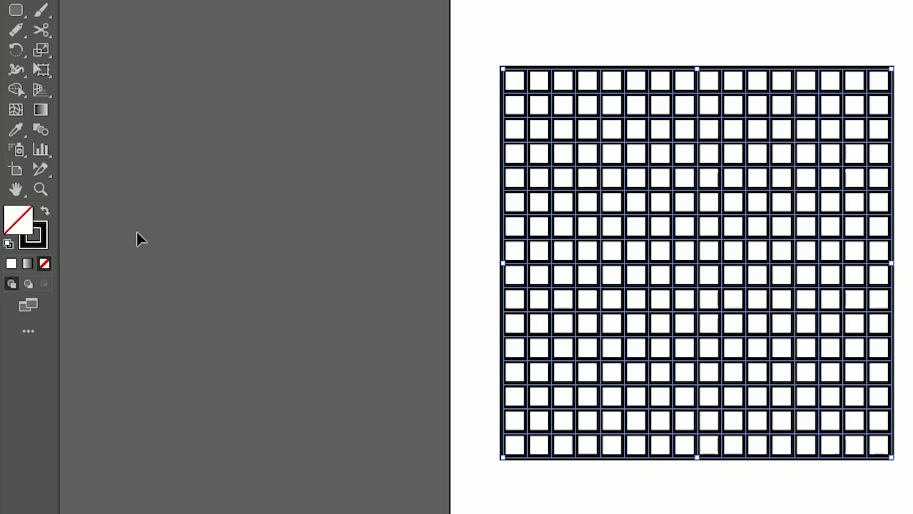
# - Fill the grid with the light green swatch C=50 M=0 Y=100 K=0 and deselect it
pyautogui.doubleClick(18, 218)
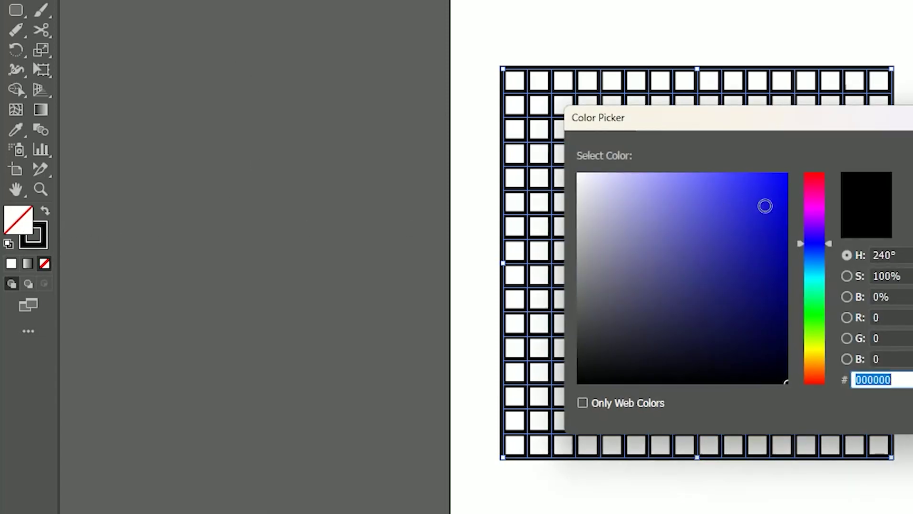
pyautogui.click(911, 286)
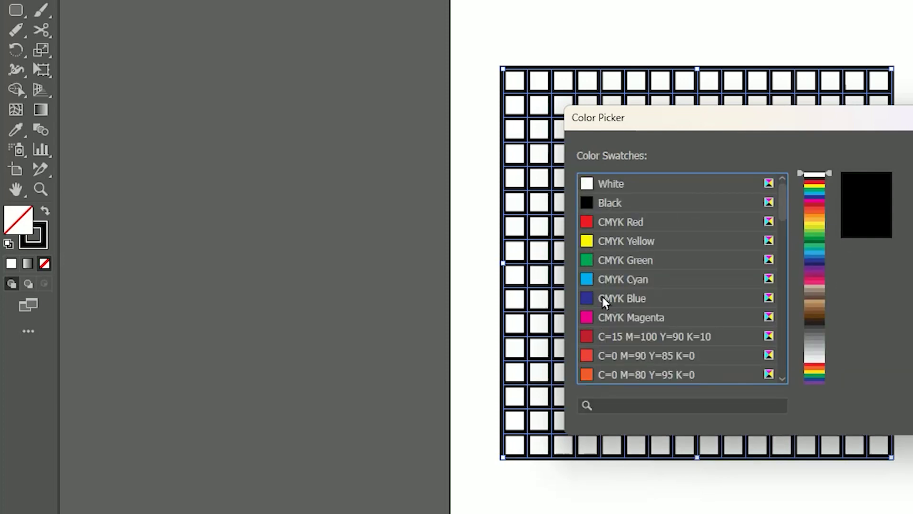
pyautogui.scroll(-2, 607, 288)
pyautogui.scroll(-1, 607, 285)
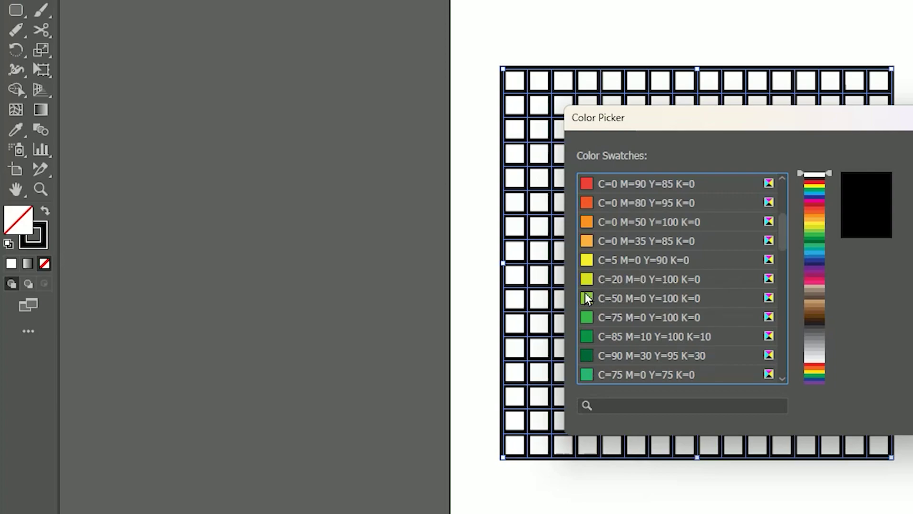
pyautogui.click(588, 298)
pyautogui.click(912, 181)
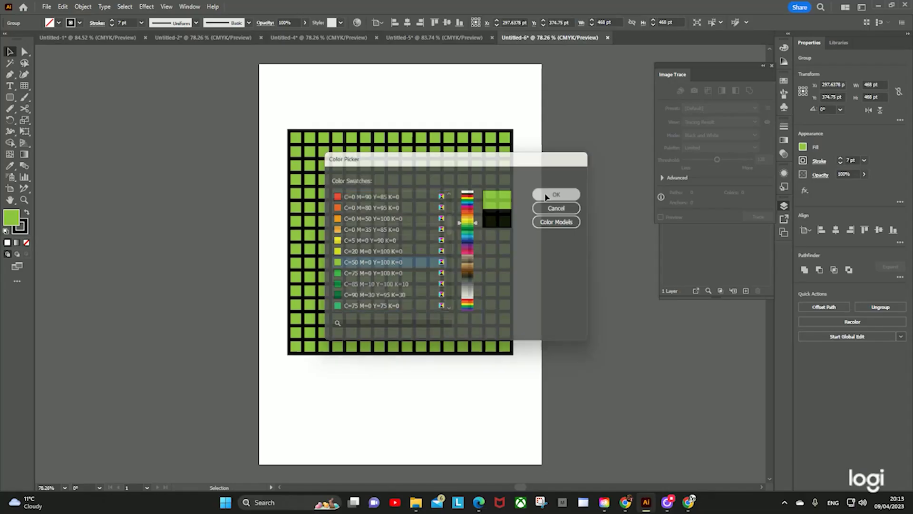
pyautogui.click(573, 206)
# - Set the grid's stroke weight to 5 pt and convert its strokes to outlines with Outline Stroke
pyautogui.press('a')
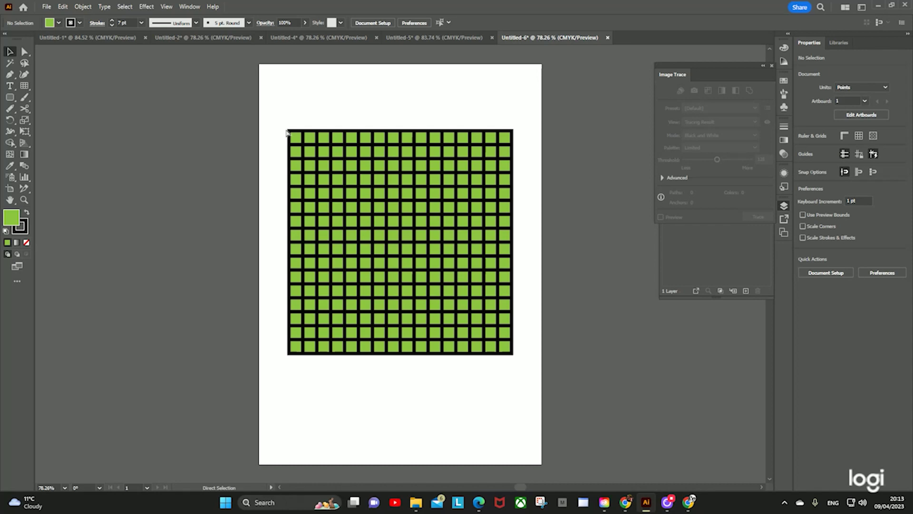
pyautogui.press('v')
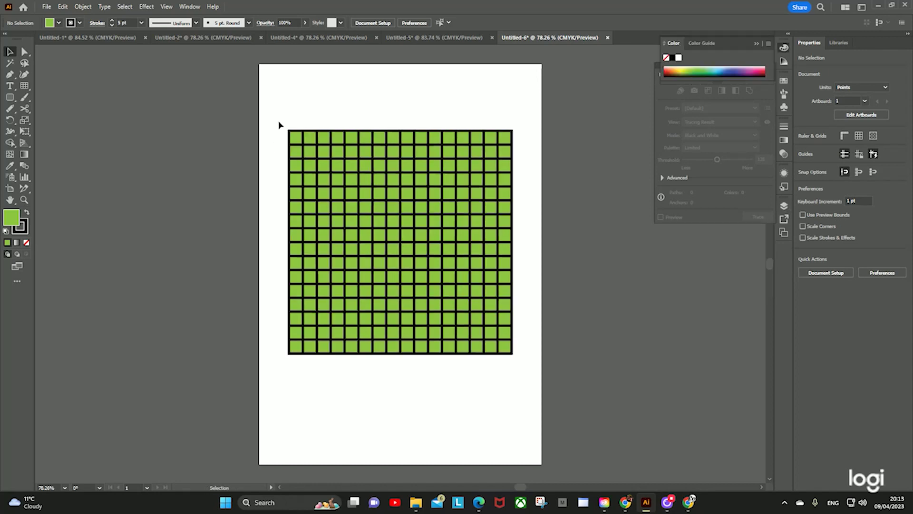
pyautogui.hotkey('ctrl', 'a')
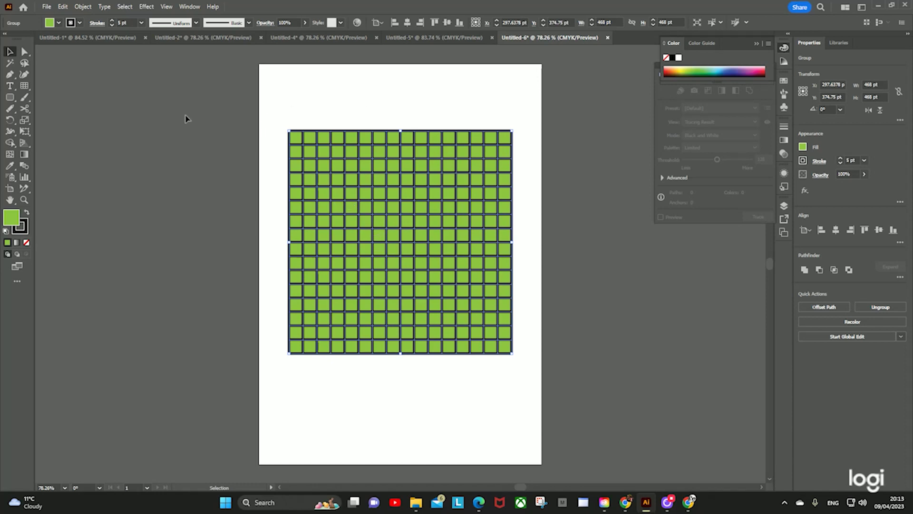
pyautogui.click(82, 7)
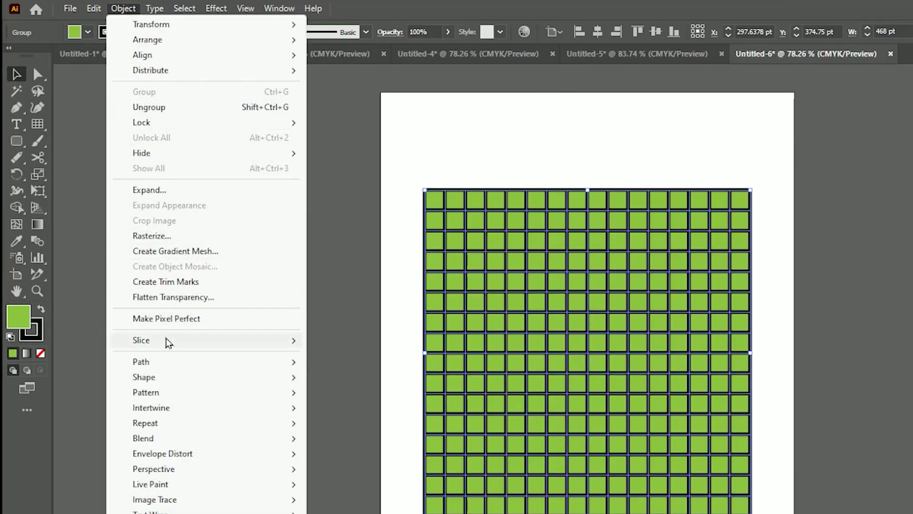
pyautogui.moveTo(167, 364)
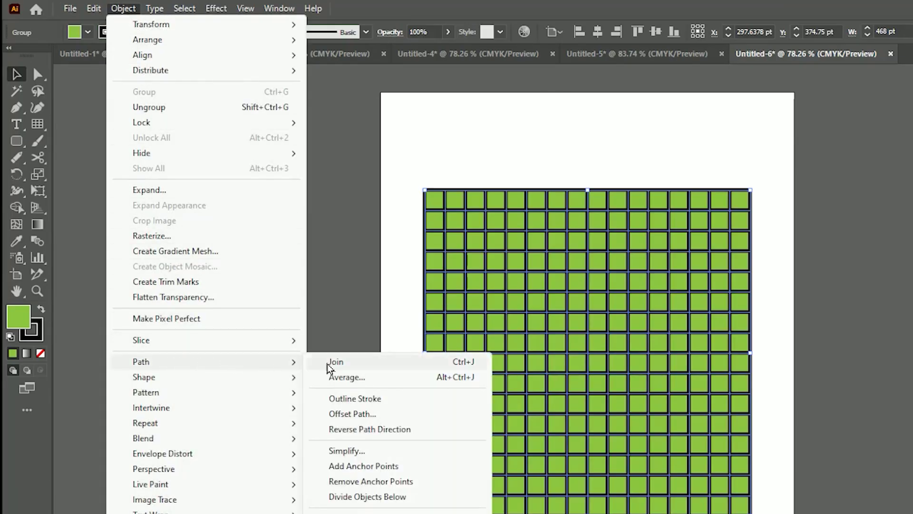
pyautogui.click(373, 399)
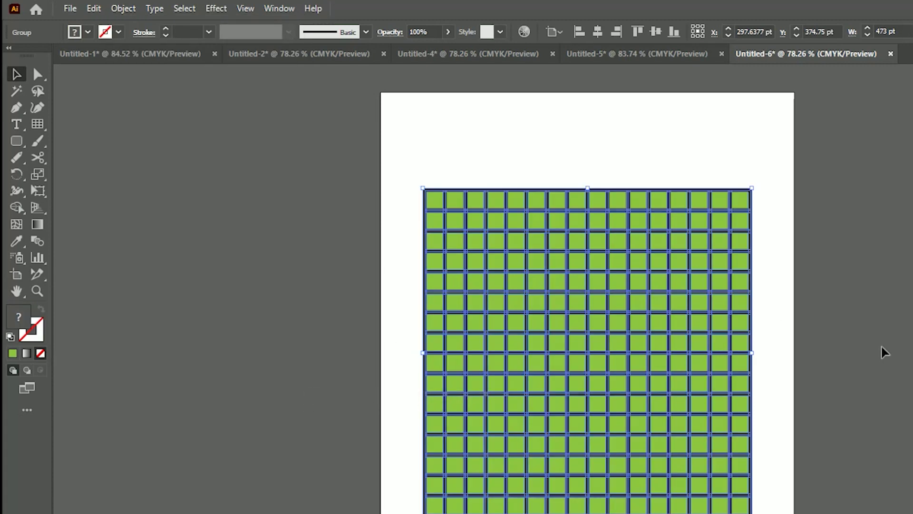
pyautogui.click(885, 352)
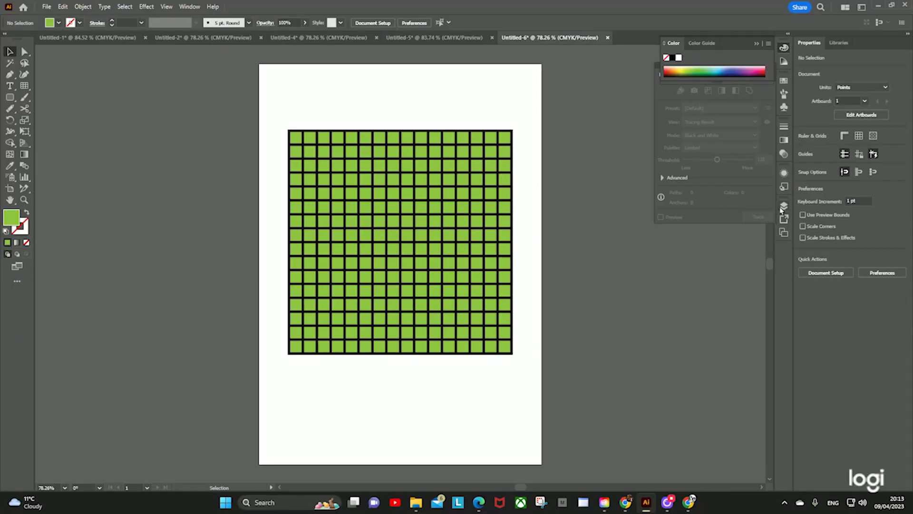
# - Add a new layer named "solution path" above Layer 1 and lock Layer 1
pyautogui.click(782, 207)
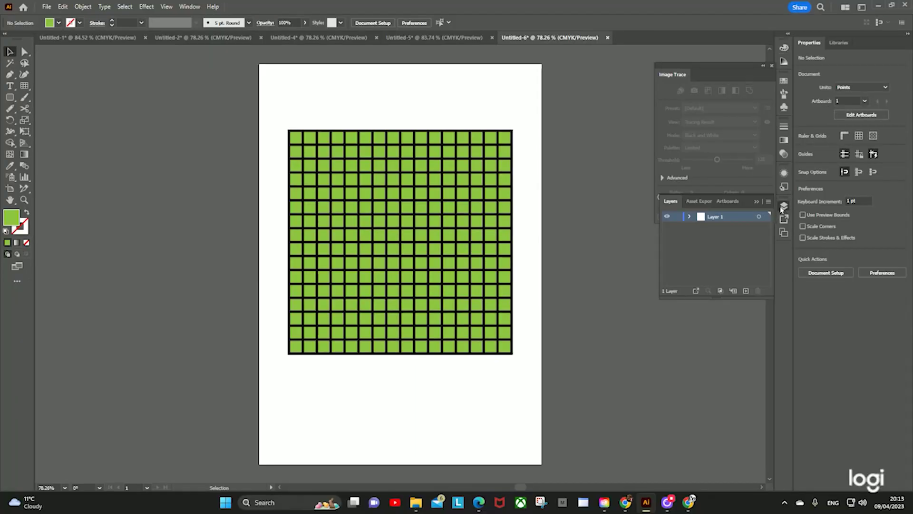
pyautogui.click(743, 289)
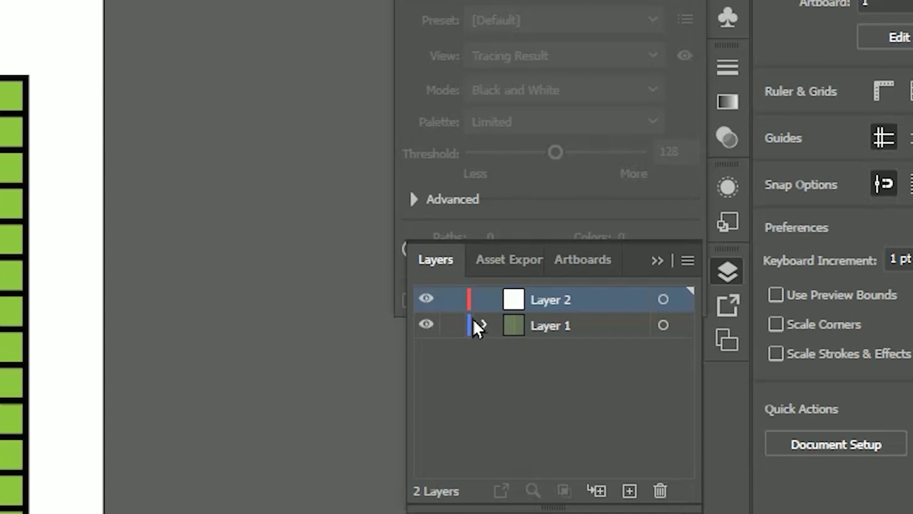
pyautogui.click(453, 329)
pyautogui.doubleClick(568, 300)
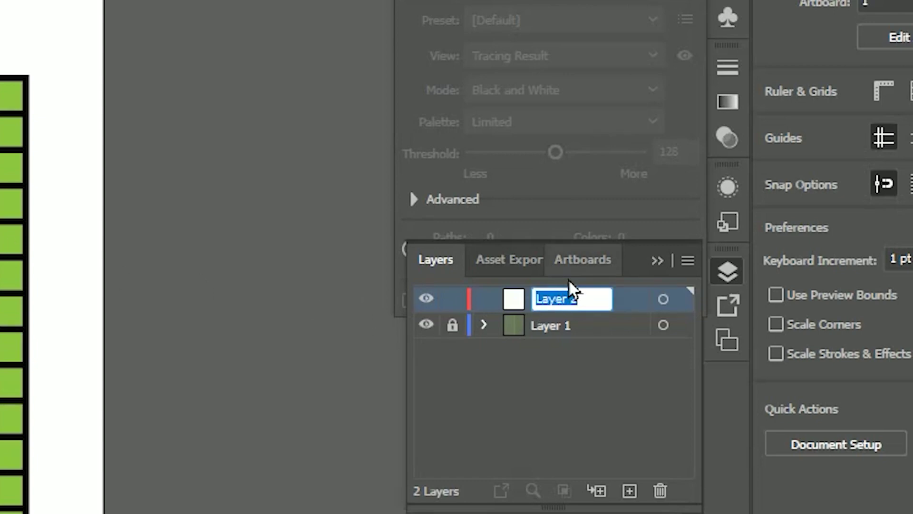
pyautogui.write('solutio')
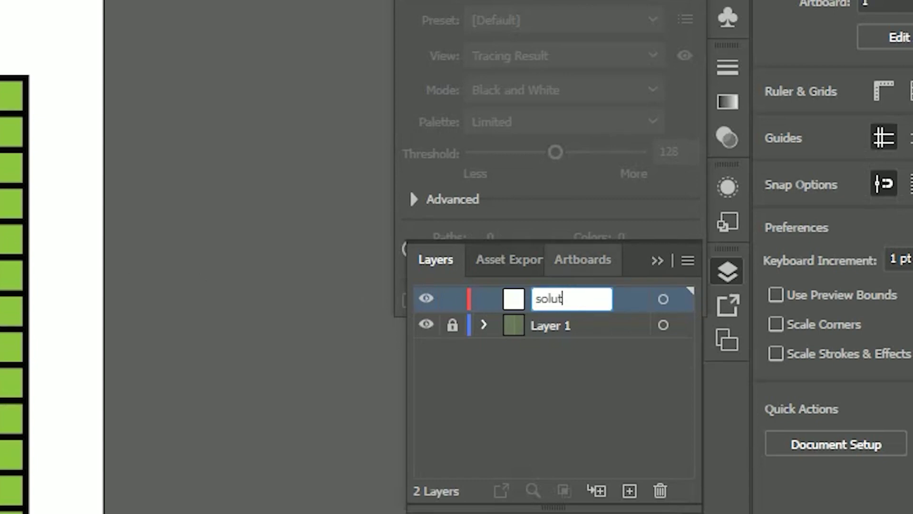
pyautogui.write('n path')
pyautogui.click(577, 432)
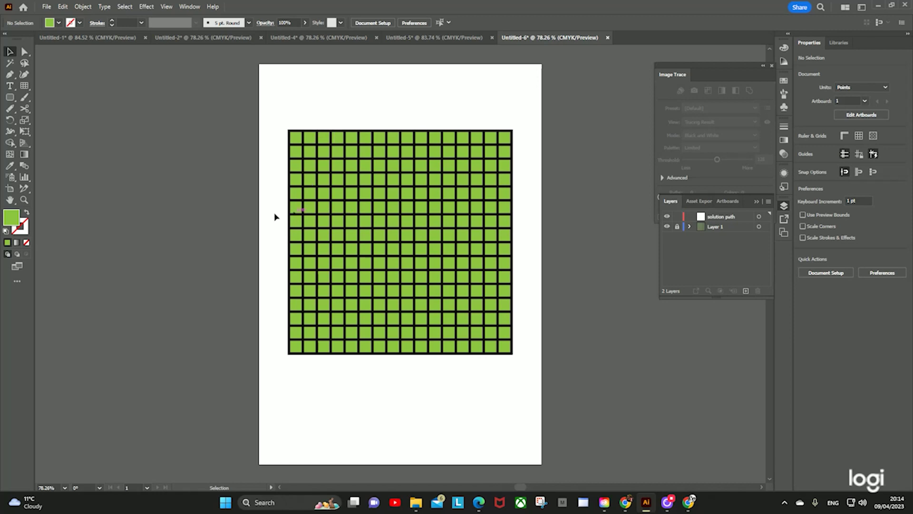
# - Set the drawing colours to no fill with a magenta stroke and activate the Pen tool
pyautogui.click(28, 214)
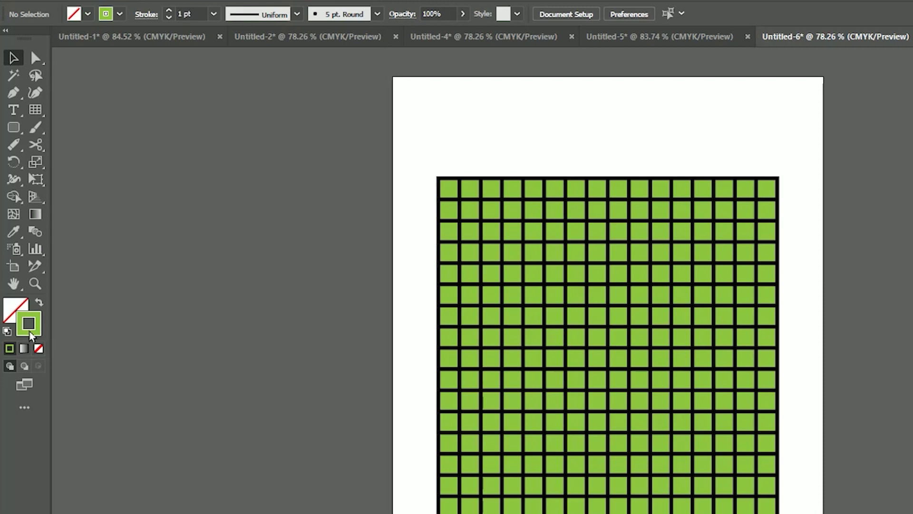
pyautogui.doubleClick(29, 333)
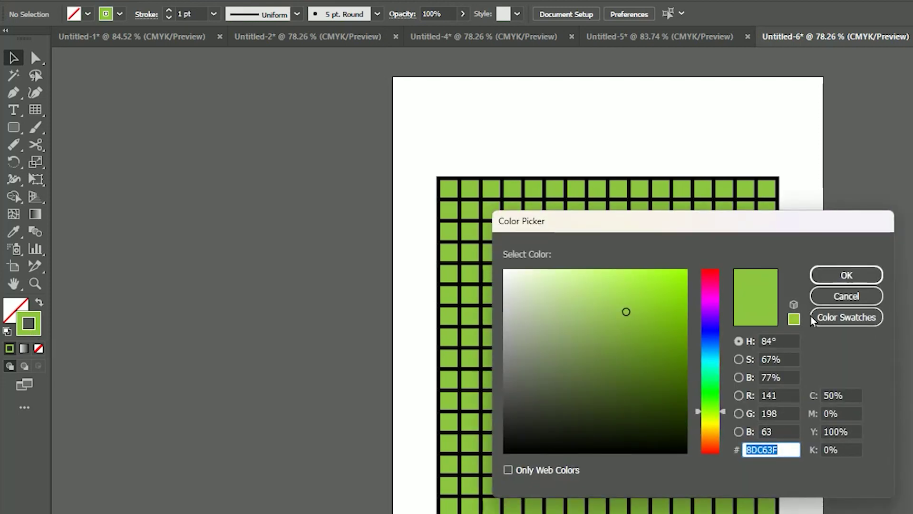
pyautogui.click(845, 317)
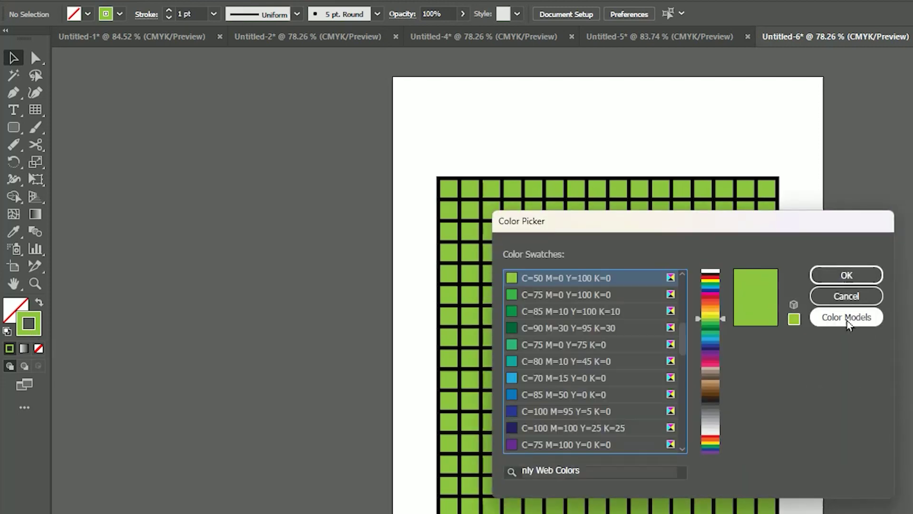
pyautogui.click(712, 299)
pyautogui.click(846, 275)
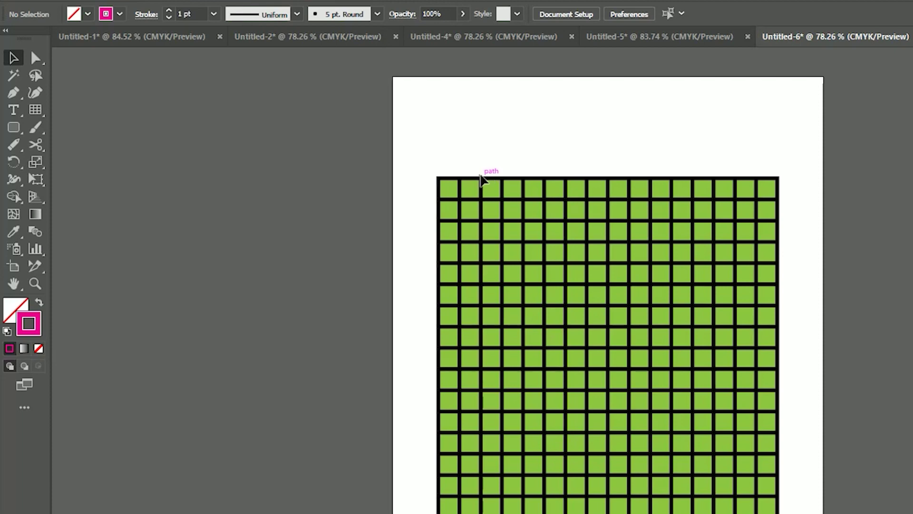
pyautogui.moveTo(19, 101); pyautogui.dragTo(62, 93)
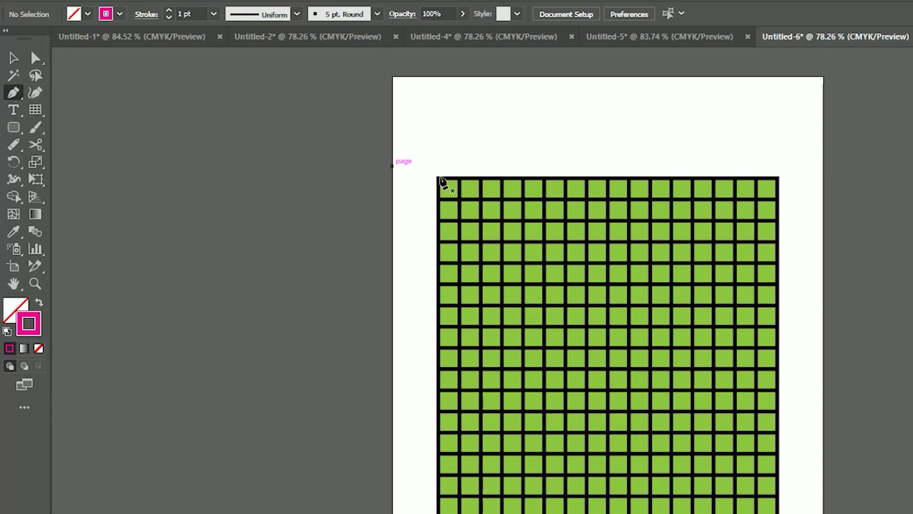
# - Draw two magenta circles with the Ellipse tool: one about 34 pt wide above the grid's upper-left corner, a larger one below its lower-right corner
pyautogui.click(777, 200)
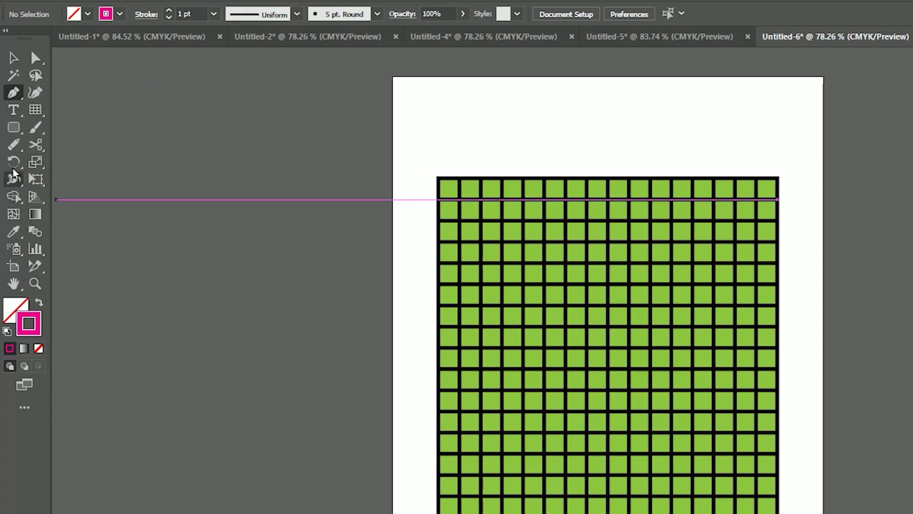
pyautogui.moveTo(13, 127); pyautogui.dragTo(62, 166)
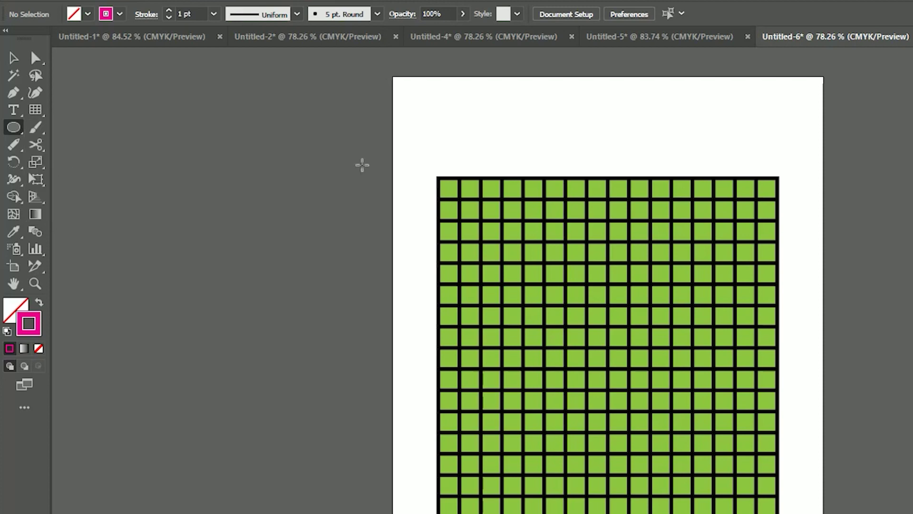
pyautogui.moveTo(436, 143); pyautogui.dragTo(461, 167)
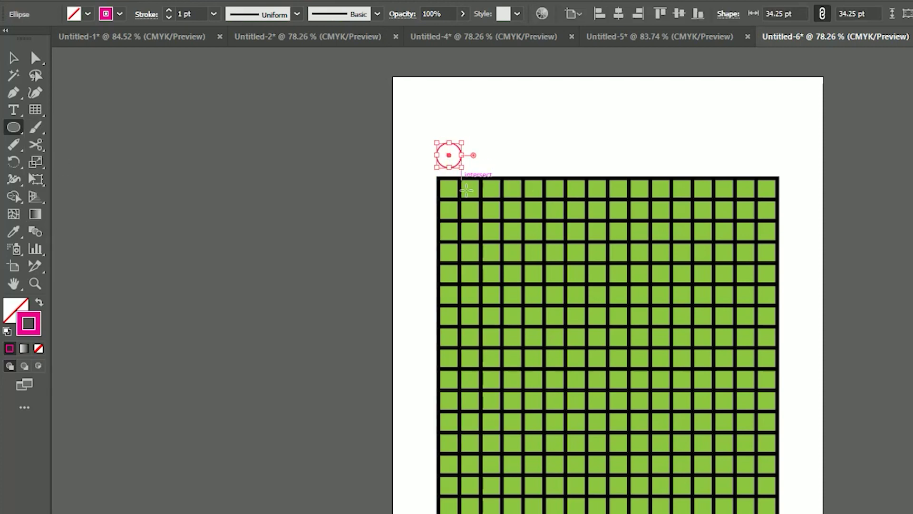
pyautogui.moveTo(759, 513); pyautogui.dragTo(807, 499)
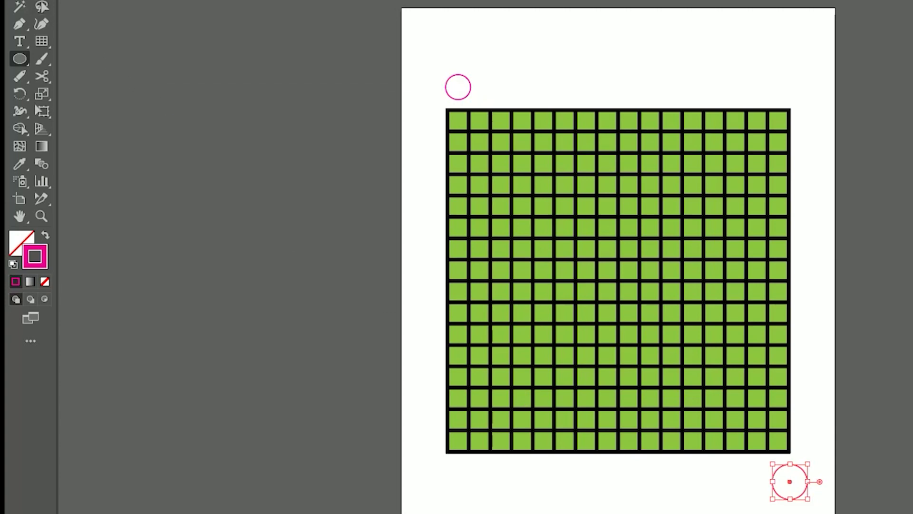
pyautogui.press('v')
pyautogui.click(192, 57)
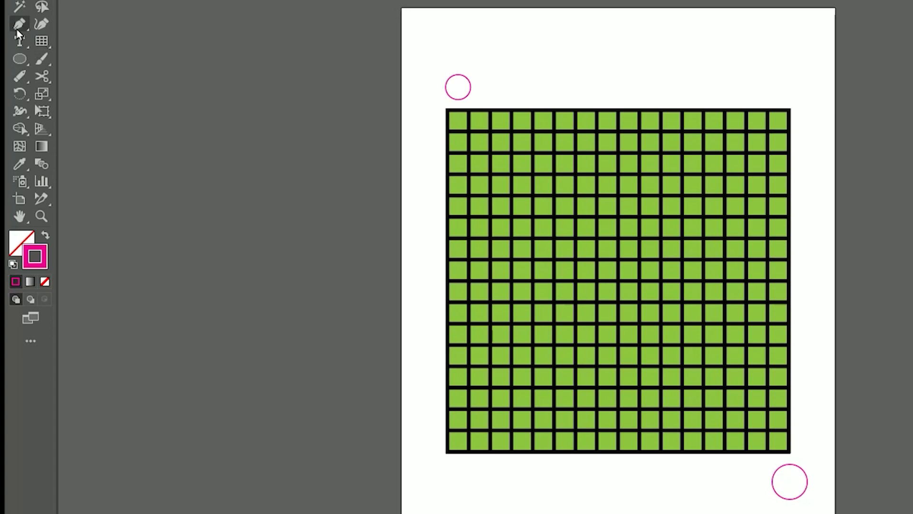
# - Start a 3 pt Pen path below the upper circle: down to row 4, stepping rightward and up to row 1, column 14, and down to row 5
pyautogui.click(30, 25)
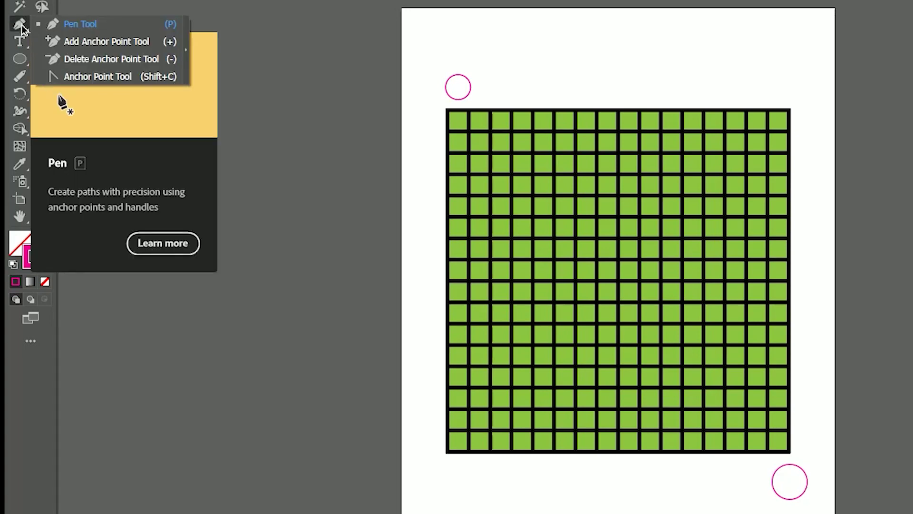
pyautogui.click(51, 28)
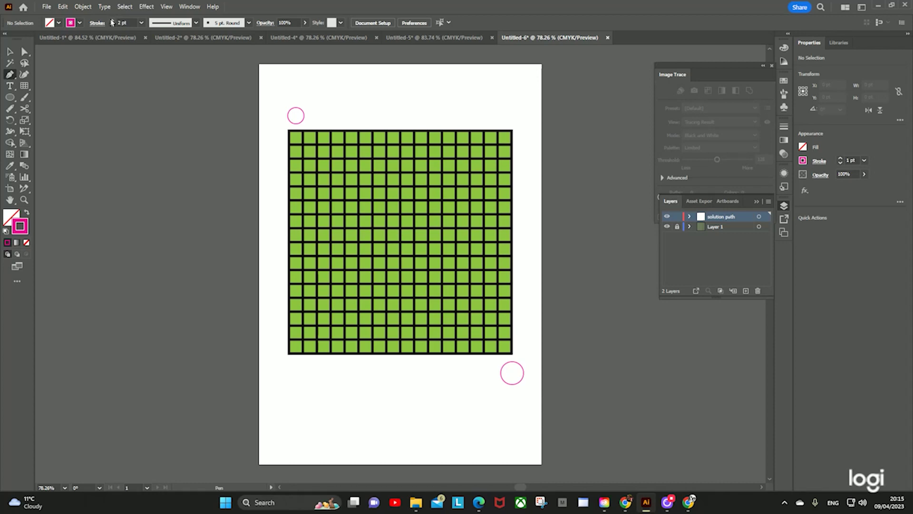
pyautogui.click(295, 126)
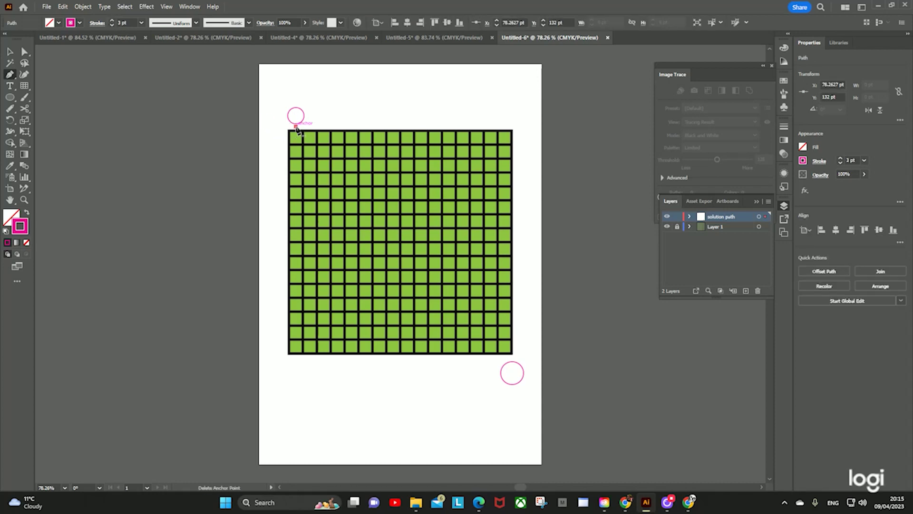
pyautogui.click(296, 181)
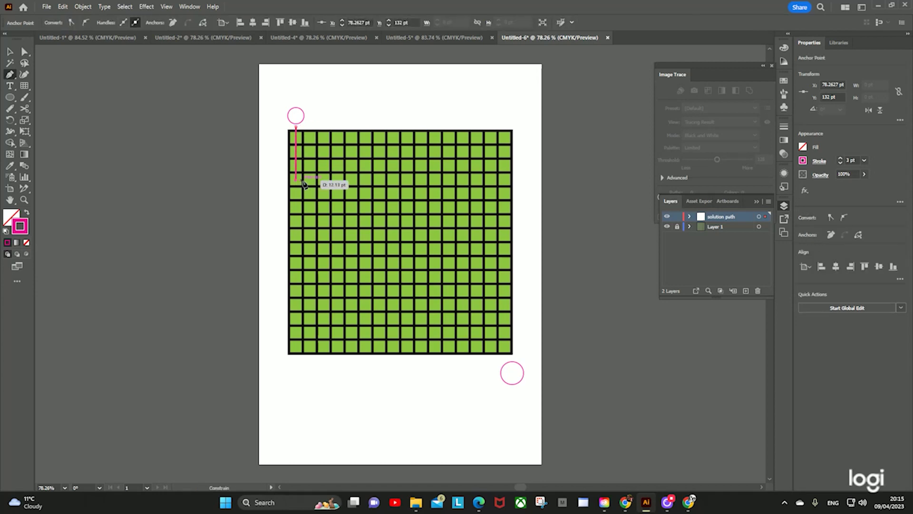
pyautogui.click(367, 180)
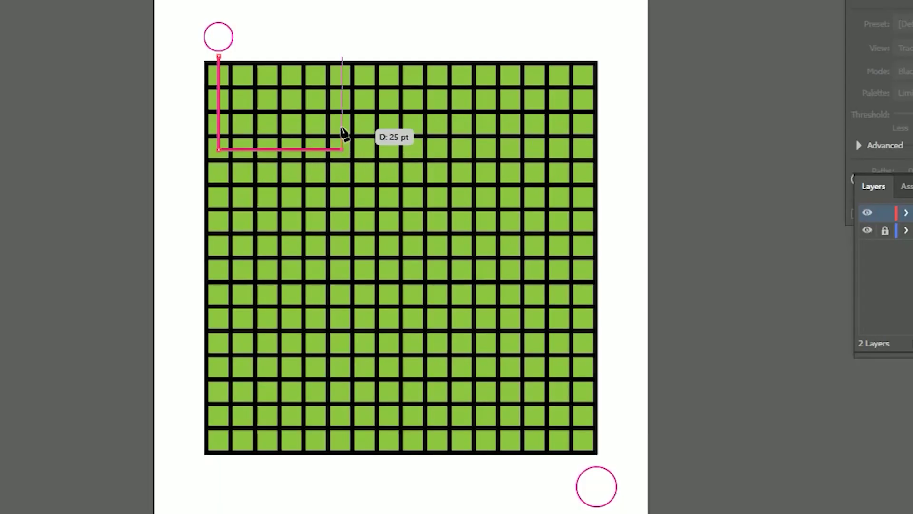
pyautogui.click(343, 103)
pyautogui.click(411, 103)
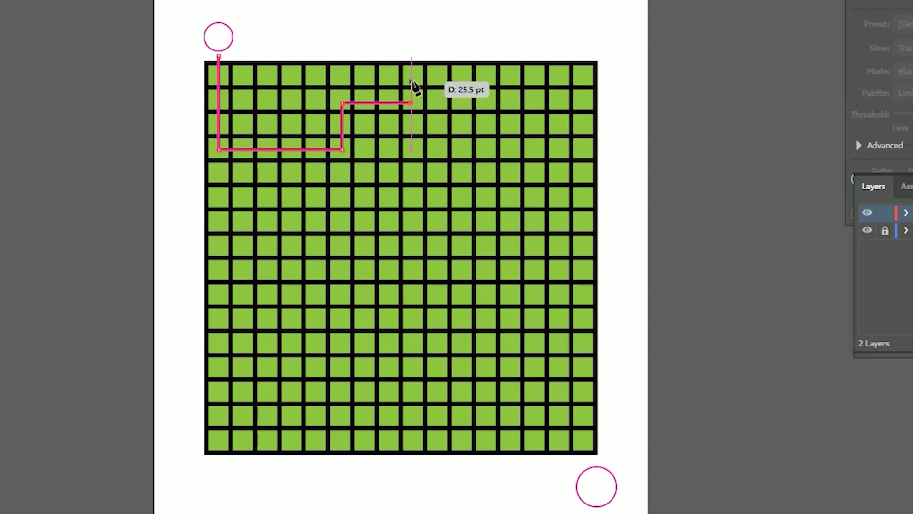
pyautogui.click(412, 74)
pyautogui.click(537, 75)
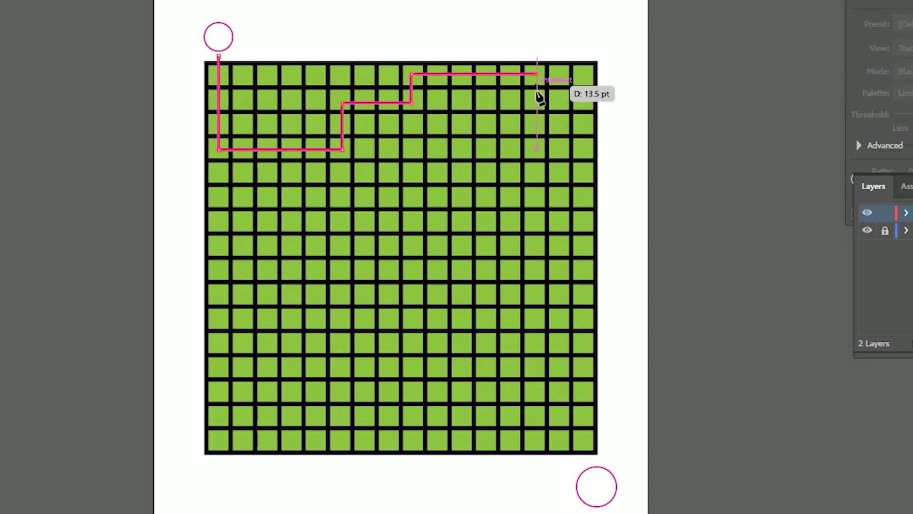
pyautogui.click(536, 174)
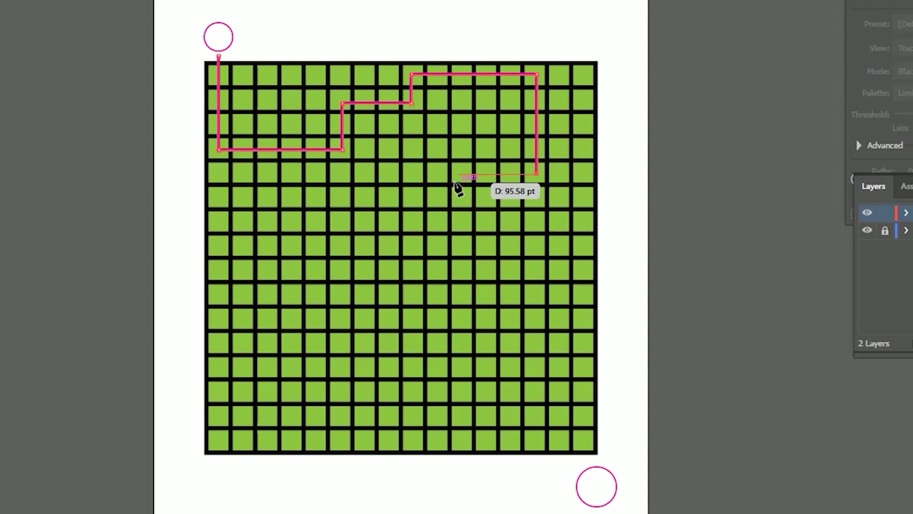
# - Continue the path left to column 9, down to row 7, through column 12 to row 9, left to column 7, over row 6 to column 2, row 9
pyautogui.click(412, 174)
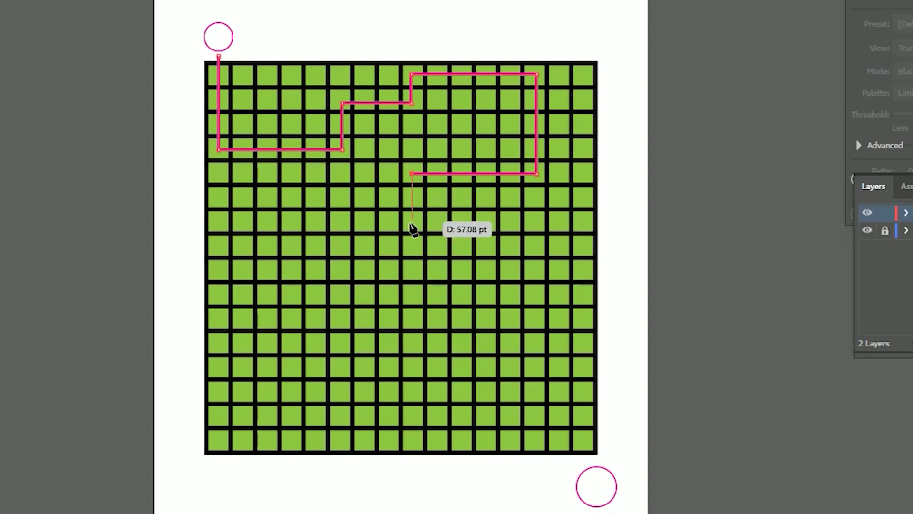
pyautogui.click(412, 223)
pyautogui.click(485, 222)
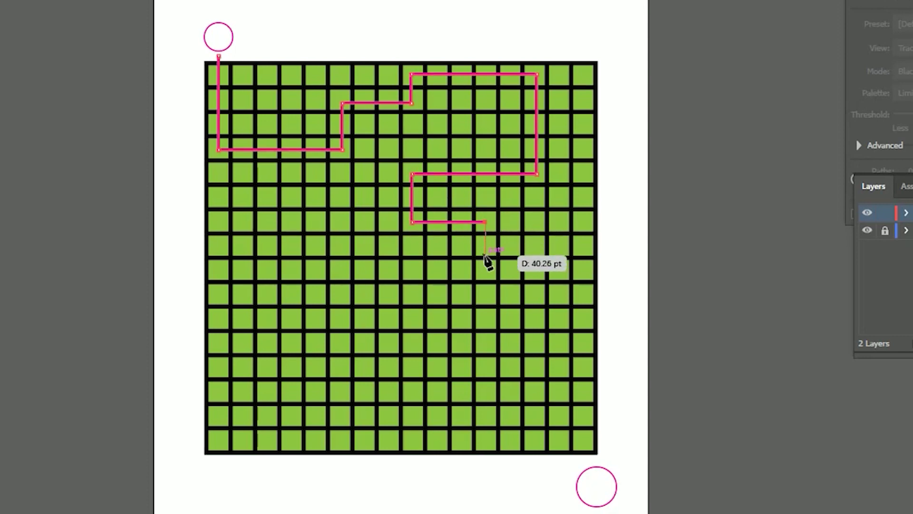
pyautogui.click(485, 269)
pyautogui.click(360, 270)
pyautogui.keyDown('ctrl'); pyautogui.click(362, 202); pyautogui.keyUp('ctrl')
pyautogui.click(359, 195)
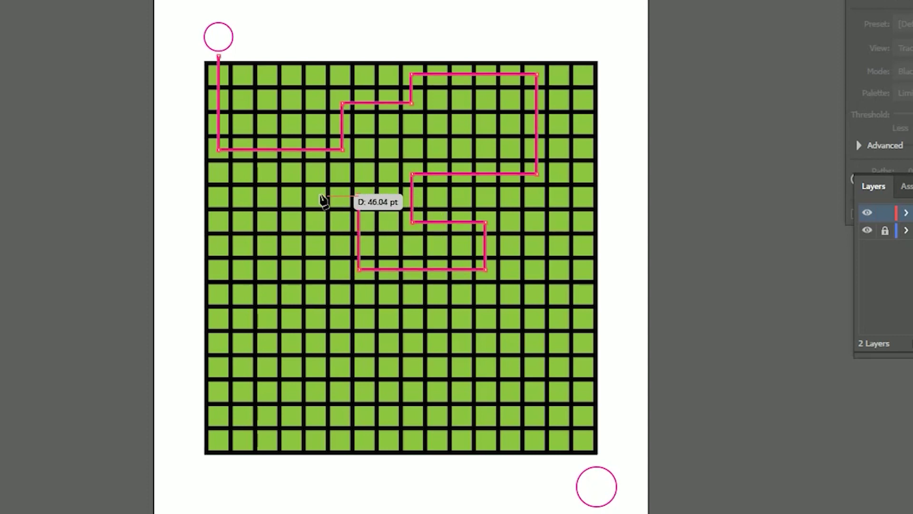
pyautogui.click(290, 195)
pyautogui.click(290, 269)
pyautogui.click(241, 269)
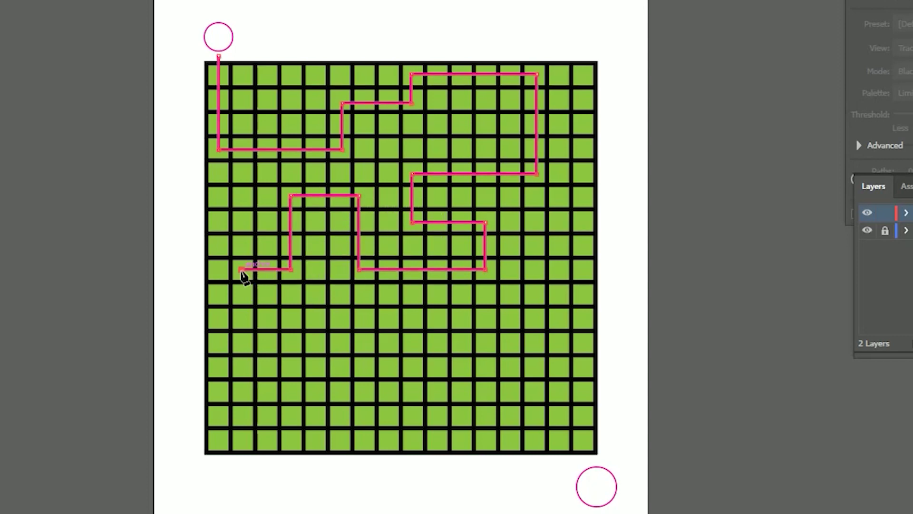
# - Extend the path down to row 12, right to column 8, along row 11 to column 11, down to row 13, and up column 13 to row 10
pyautogui.click(241, 344)
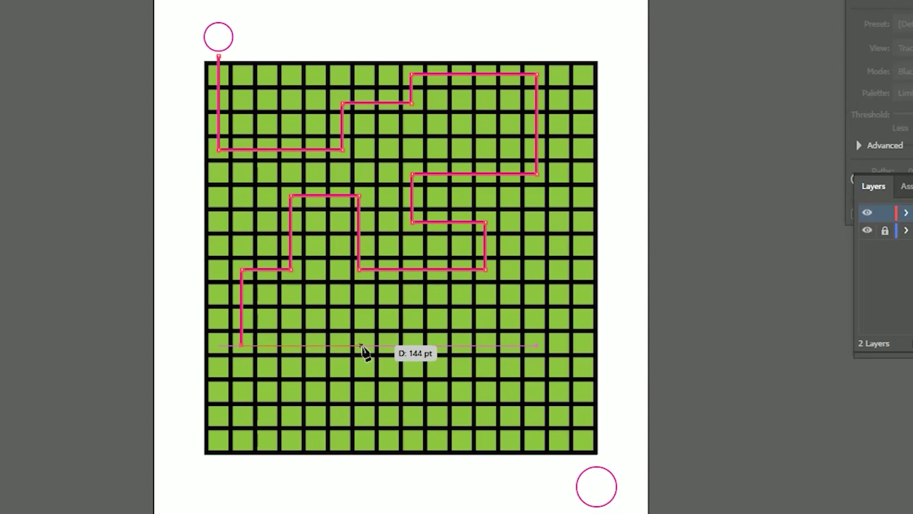
pyautogui.click(390, 345)
pyautogui.click(390, 318)
pyautogui.click(462, 318)
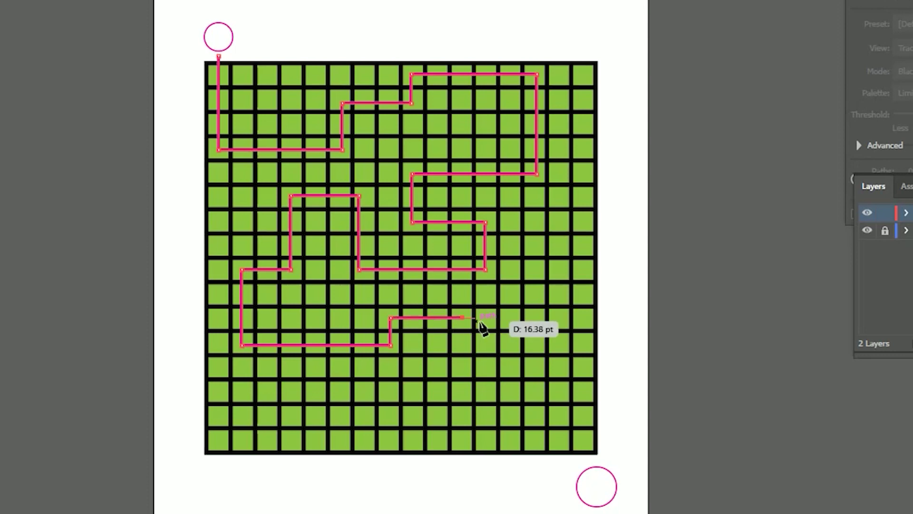
pyautogui.click(463, 367)
pyautogui.click(507, 369)
pyautogui.keyDown('ctrl'); pyautogui.click(512, 301); pyautogui.keyUp('ctrl')
pyautogui.click(508, 296)
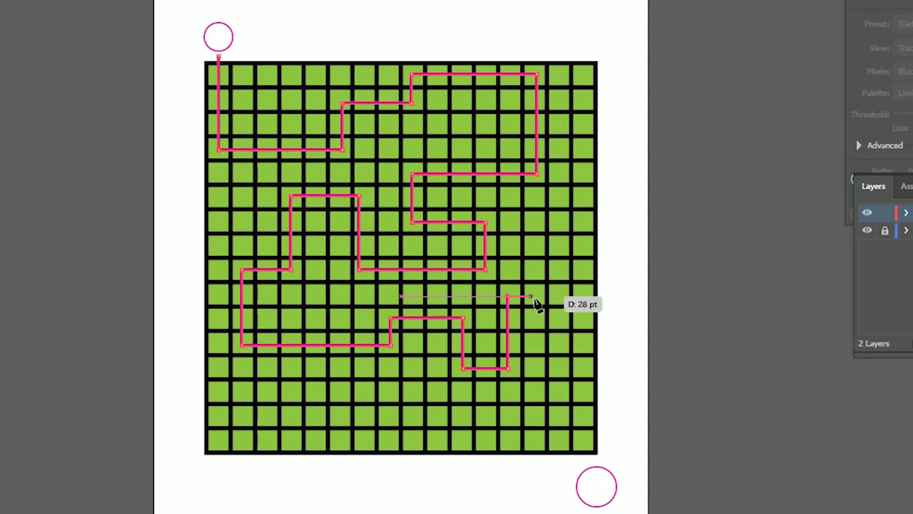
# - Finish the path via column 16 to row 13, back to column 14, down to row 15, and along column 16 to the lower circle; deselect it
pyautogui.click(583, 296)
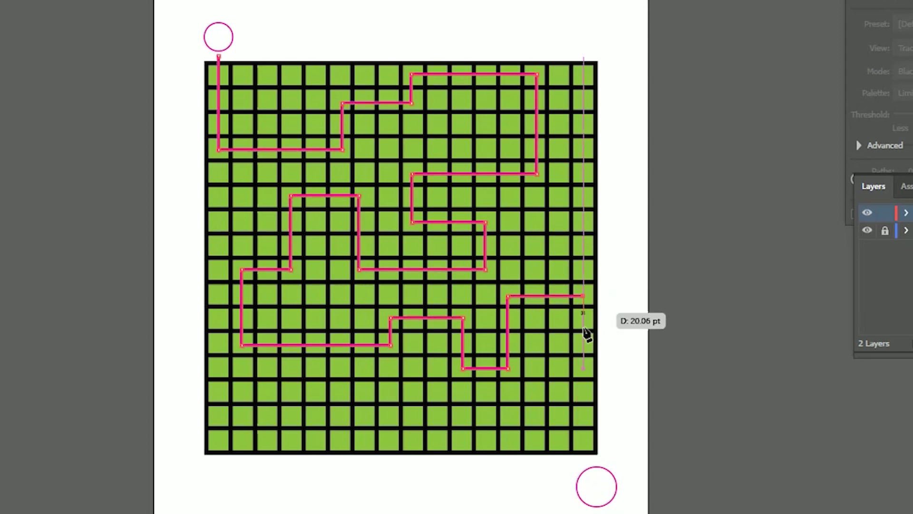
pyautogui.click(583, 368)
pyautogui.click(531, 368)
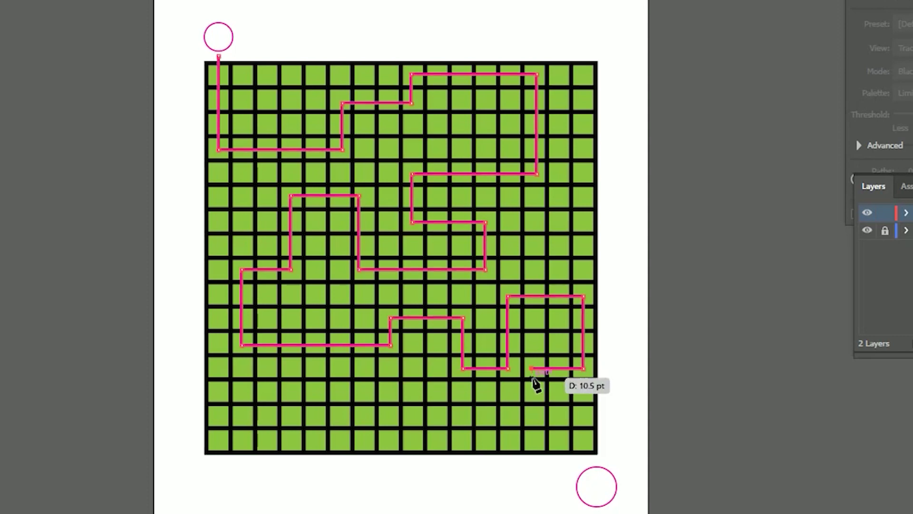
pyautogui.click(532, 420)
pyautogui.click(582, 419)
pyautogui.click(584, 470)
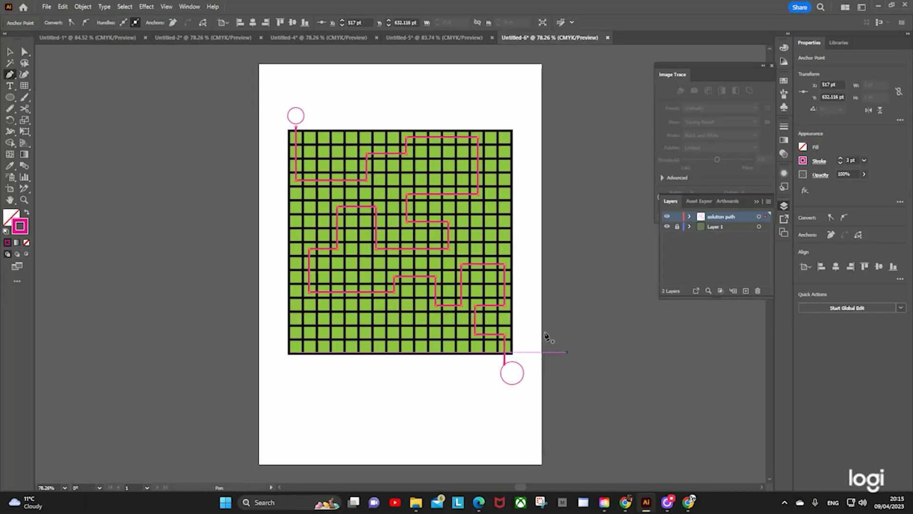
pyautogui.click(10, 51)
pyautogui.click(104, 128)
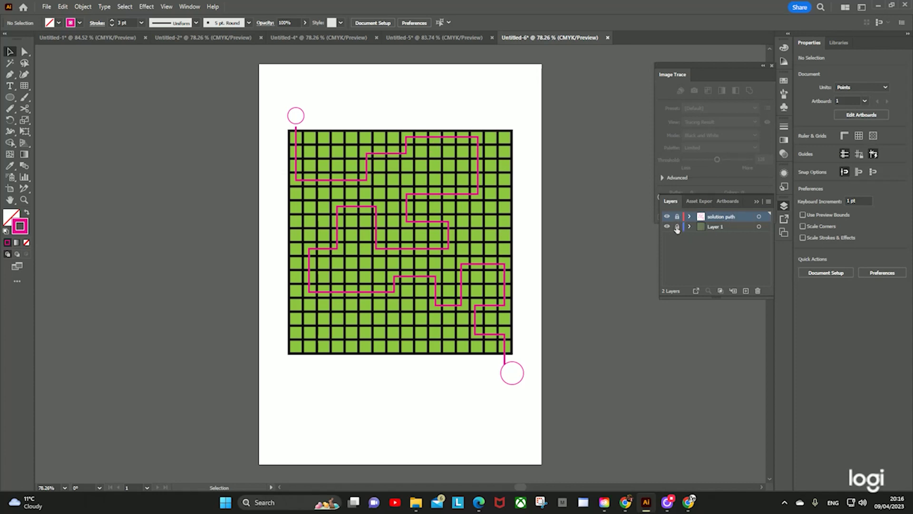
# - Lock the solution path layer, unlock and activate Layer 1, and select the whole grid
pyautogui.click(677, 227)
pyautogui.click(721, 227)
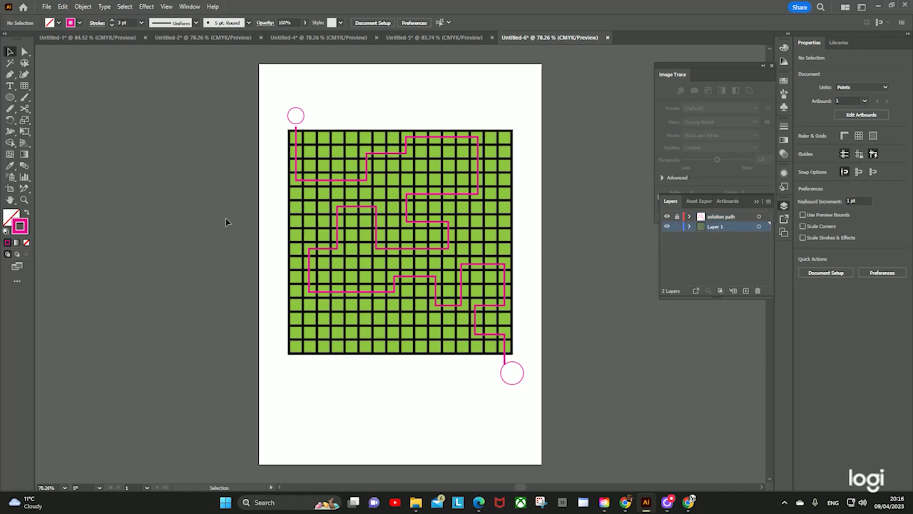
pyautogui.hotkey('ctrl', 'a')
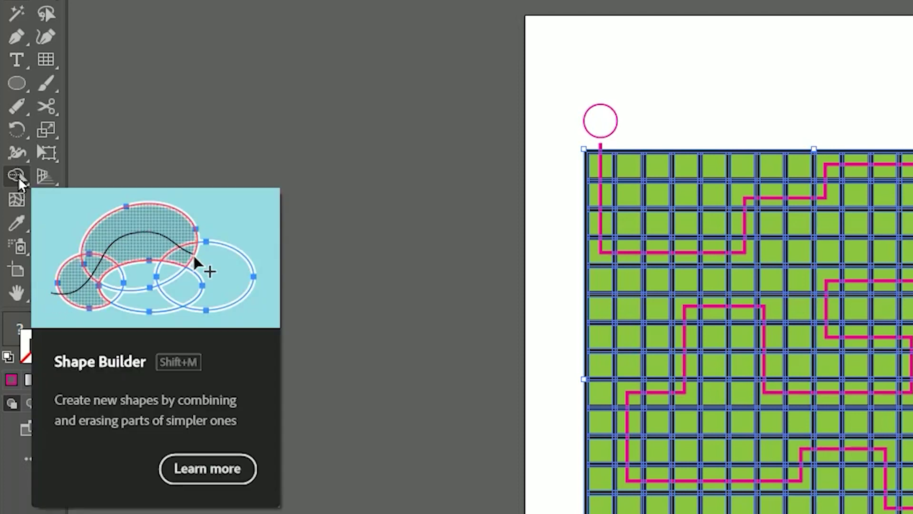
# - Merge the grid cells along the magenta path into an unfilled corridor with Shape Builder, from the upper circle to the lower circle, and deselect
pyautogui.click(19, 179)
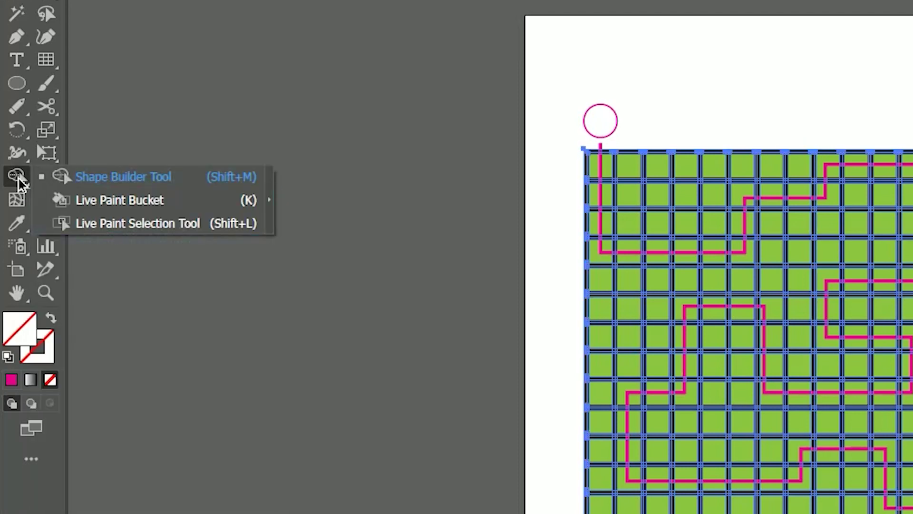
pyautogui.click(79, 178)
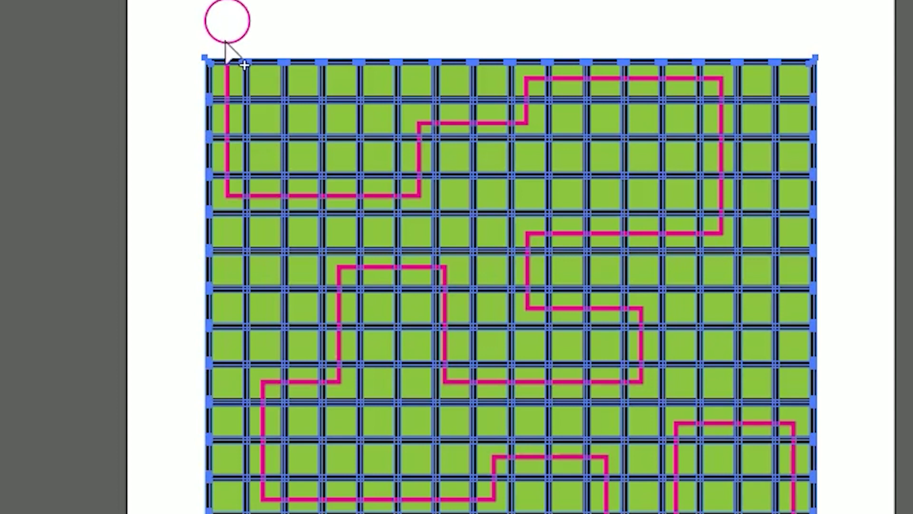
pyautogui.moveTo(228, 67)
pyautogui.mouseDown()
pyautogui.moveTo(231, 202)
pyautogui.moveTo(251, 206)
pyautogui.moveTo(412, 201)
pyautogui.moveTo(416, 132)
pyautogui.moveTo(531, 125)
pyautogui.moveTo(528, 91)
pyautogui.moveTo(680, 89)
pyautogui.mouseUp()
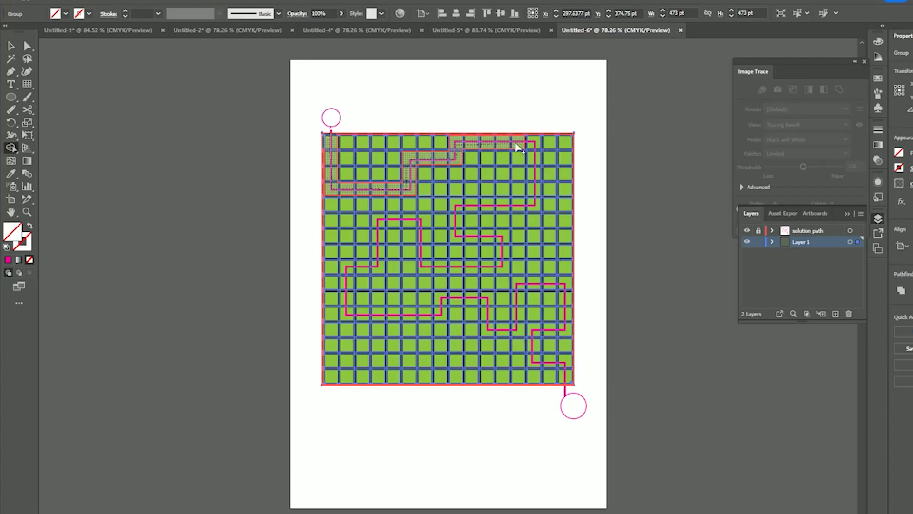
pyautogui.moveTo(517, 145); pyautogui.dragTo(534, 144)
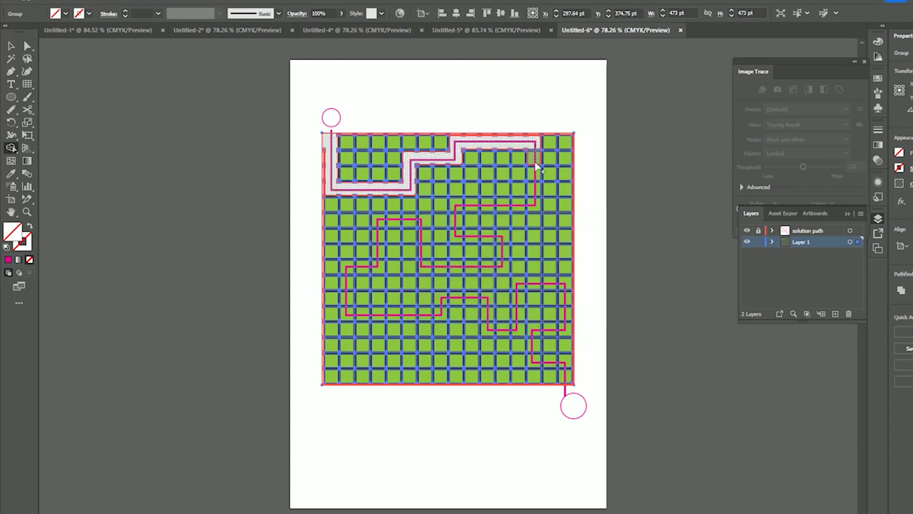
pyautogui.moveTo(536, 186)
pyautogui.mouseDown()
pyautogui.moveTo(536, 204)
pyautogui.moveTo(456, 208)
pyautogui.moveTo(458, 234)
pyautogui.moveTo(502, 240)
pyautogui.moveTo(503, 265)
pyautogui.moveTo(425, 272)
pyautogui.moveTo(425, 222)
pyautogui.moveTo(382, 225)
pyautogui.moveTo(382, 274)
pyautogui.moveTo(359, 270)
pyautogui.moveTo(350, 317)
pyautogui.moveTo(433, 316)
pyautogui.moveTo(459, 301)
pyautogui.moveTo(489, 305)
pyautogui.moveTo(496, 333)
pyautogui.moveTo(519, 328)
pyautogui.moveTo(521, 291)
pyautogui.moveTo(560, 286)
pyautogui.moveTo(568, 327)
pyautogui.moveTo(536, 334)
pyautogui.moveTo(564, 364)
pyautogui.mouseUp()
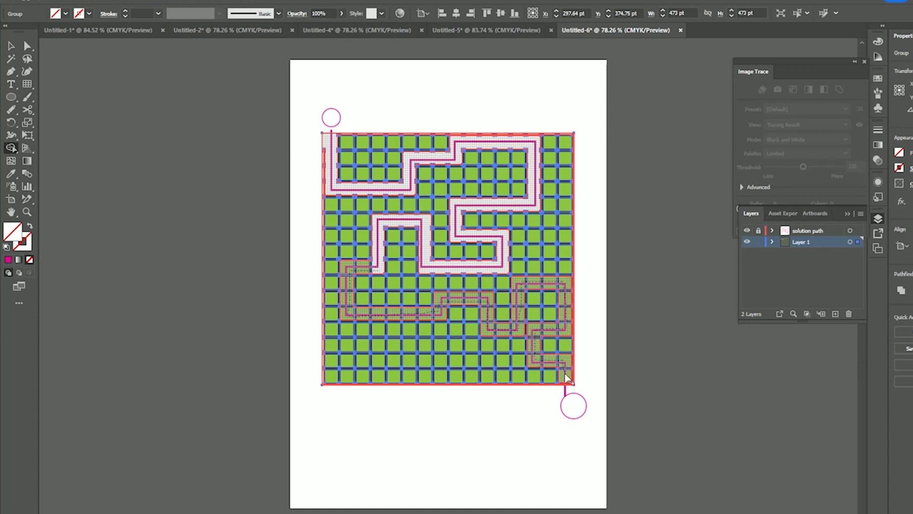
pyautogui.moveTo(570, 398); pyautogui.dragTo(568, 400)
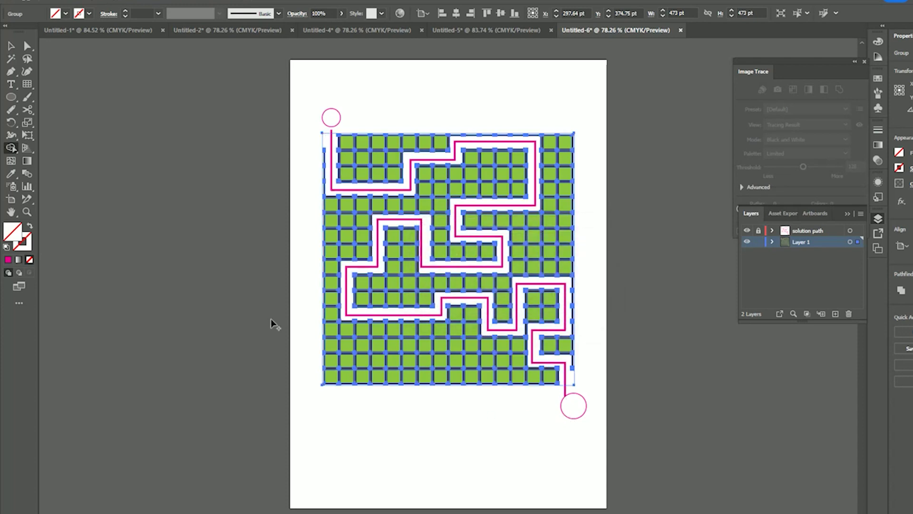
pyautogui.press('v')
pyautogui.click(149, 88)
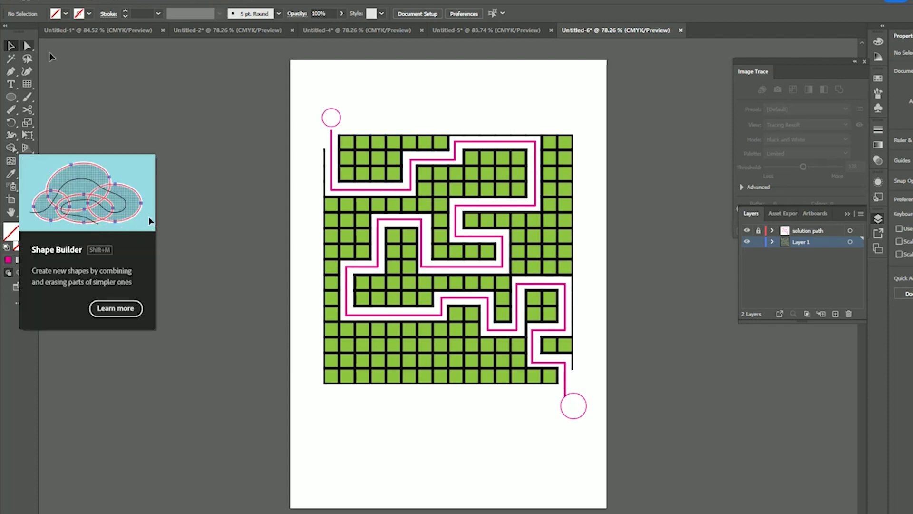
# - Merge the green cells in the grid's upper half and down its left side into unfilled dead-end corridors with Shape Builder
pyautogui.hotkey('ctrl', 'a')
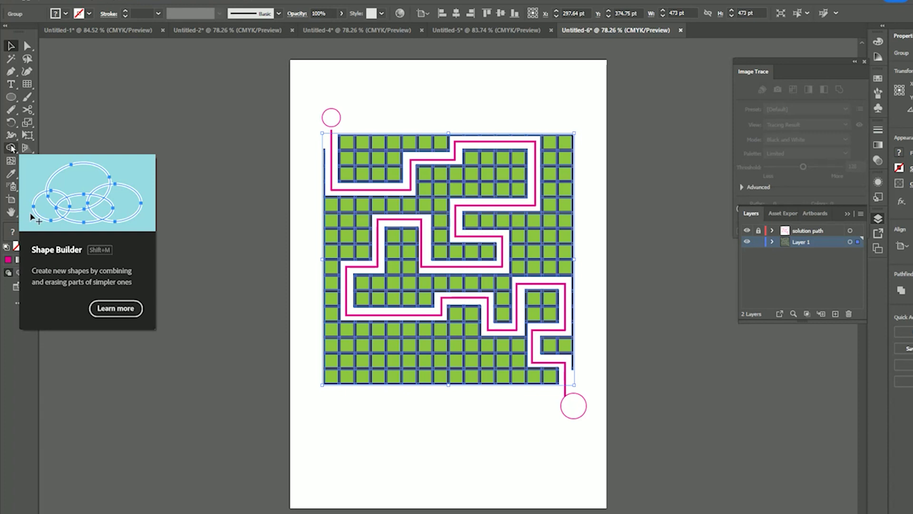
pyautogui.click(11, 148)
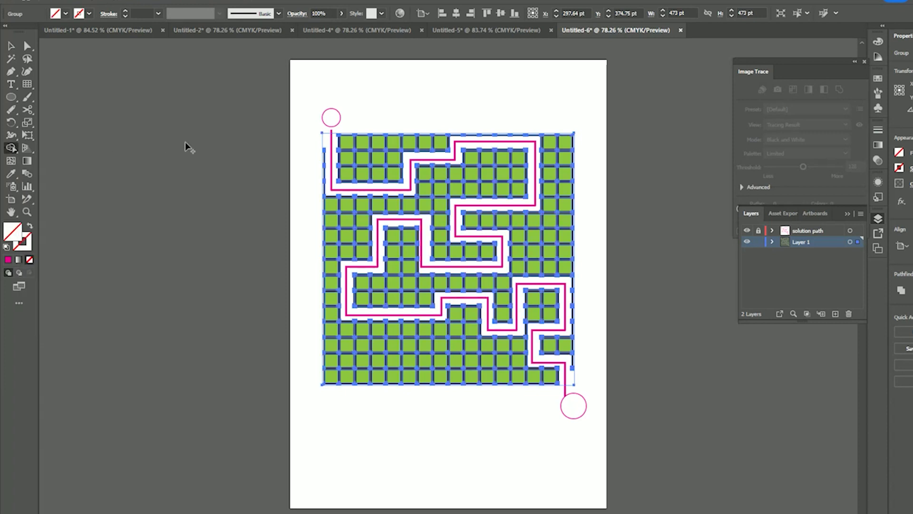
pyautogui.click(383, 188)
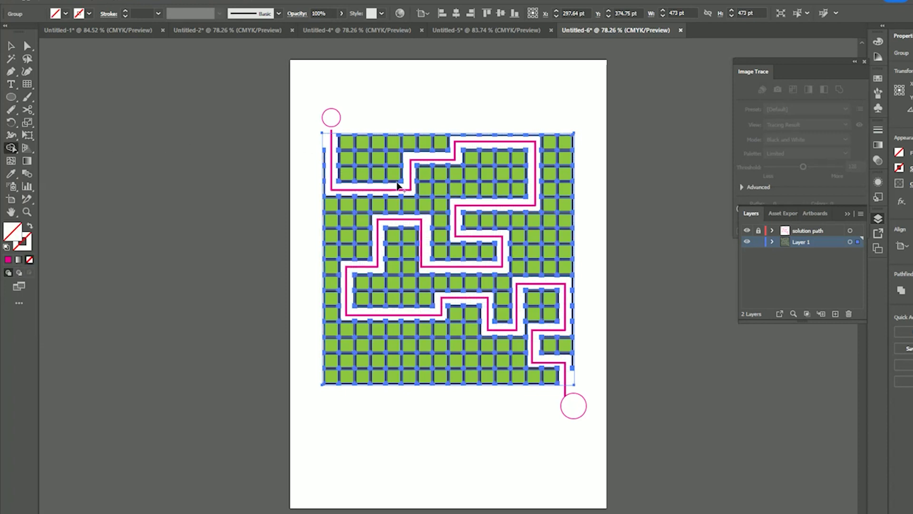
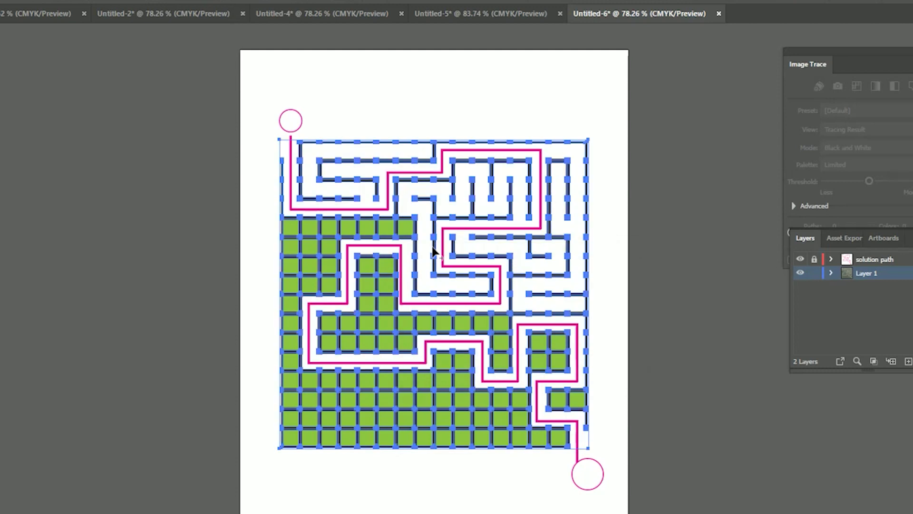
pyautogui.moveTo(414, 229)
pyautogui.mouseDown()
pyautogui.moveTo(294, 236)
pyautogui.moveTo(289, 264)
pyautogui.moveTo(345, 252)
pyautogui.moveTo(312, 253)
pyautogui.moveTo(329, 270)
pyautogui.moveTo(325, 285)
pyautogui.moveTo(304, 285)
pyautogui.moveTo(290, 298)
pyautogui.moveTo(290, 382)
pyautogui.moveTo(354, 383)
pyautogui.moveTo(347, 435)
pyautogui.moveTo(295, 440)
pyautogui.moveTo(292, 402)
pyautogui.moveTo(329, 419)
pyautogui.mouseUp()
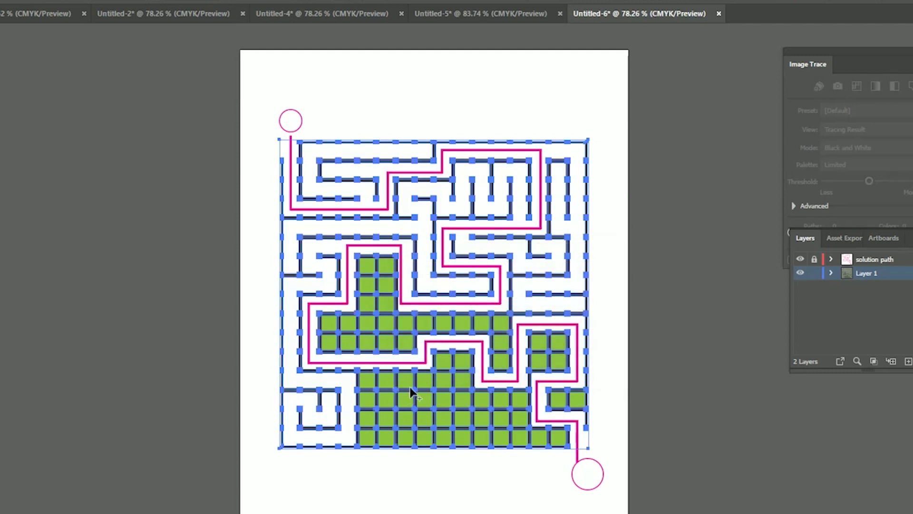
# - Merge the remaining green cells in the bottom rows, lower-right pockets and centre block into unfilled corridors, and deselect the grid
pyautogui.moveTo(392, 389)
pyautogui.mouseDown()
pyautogui.moveTo(444, 384)
pyautogui.moveTo(444, 367)
pyautogui.moveTo(467, 362)
pyautogui.moveTo(471, 400)
pyautogui.moveTo(520, 408)
pyautogui.moveTo(519, 434)
pyautogui.moveTo(546, 444)
pyautogui.mouseUp()
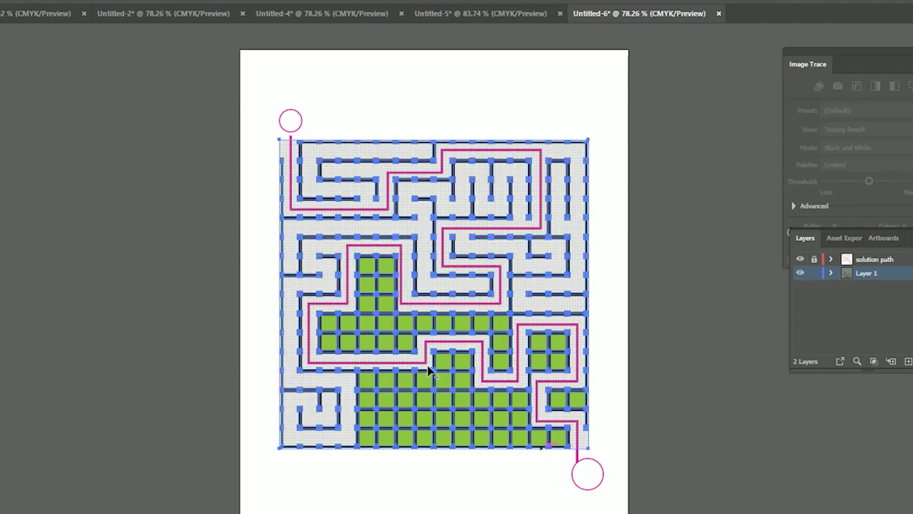
pyautogui.moveTo(363, 374)
pyautogui.mouseDown()
pyautogui.moveTo(437, 381)
pyautogui.moveTo(458, 365)
pyautogui.moveTo(465, 401)
pyautogui.moveTo(518, 403)
pyautogui.moveTo(518, 430)
pyautogui.moveTo(553, 440)
pyautogui.moveTo(464, 439)
pyautogui.moveTo(471, 421)
pyautogui.moveTo(497, 419)
pyautogui.mouseUp()
pyautogui.moveTo(364, 410)
pyautogui.mouseDown()
pyautogui.moveTo(368, 436)
pyautogui.moveTo(405, 438)
pyautogui.moveTo(386, 403)
pyautogui.moveTo(438, 399)
pyautogui.moveTo(443, 427)
pyautogui.moveTo(424, 430)
pyautogui.mouseUp()
pyautogui.moveTo(575, 391)
pyautogui.mouseDown()
pyautogui.moveTo(575, 401)
pyautogui.moveTo(561, 404)
pyautogui.moveTo(550, 347)
pyautogui.moveTo(559, 366)
pyautogui.mouseUp()
pyautogui.moveTo(366, 259)
pyautogui.mouseDown()
pyautogui.moveTo(365, 319)
pyautogui.moveTo(332, 320)
pyautogui.moveTo(328, 335)
pyautogui.moveTo(384, 344)
pyautogui.moveTo(410, 326)
pyautogui.moveTo(495, 321)
pyautogui.moveTo(502, 364)
pyautogui.mouseUp()
pyautogui.moveTo(387, 262); pyautogui.dragTo(386, 328)
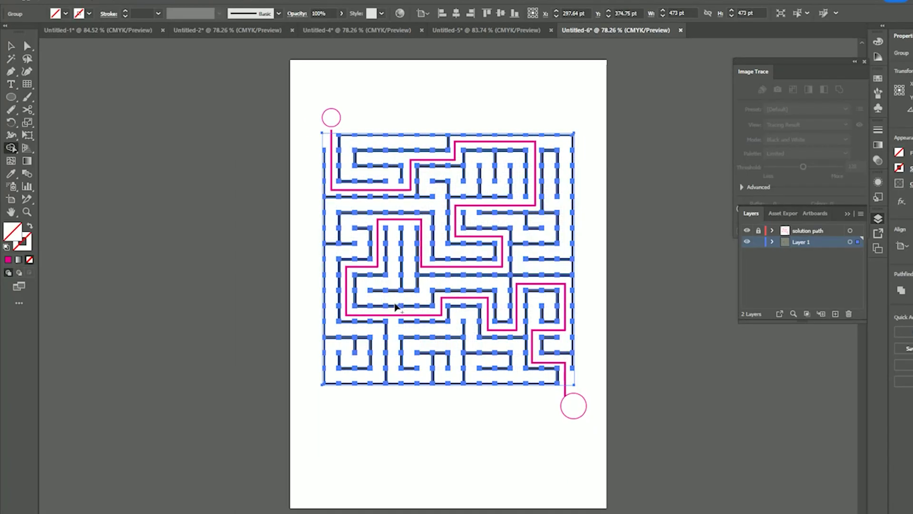
pyautogui.click(10, 46)
pyautogui.click(137, 91)
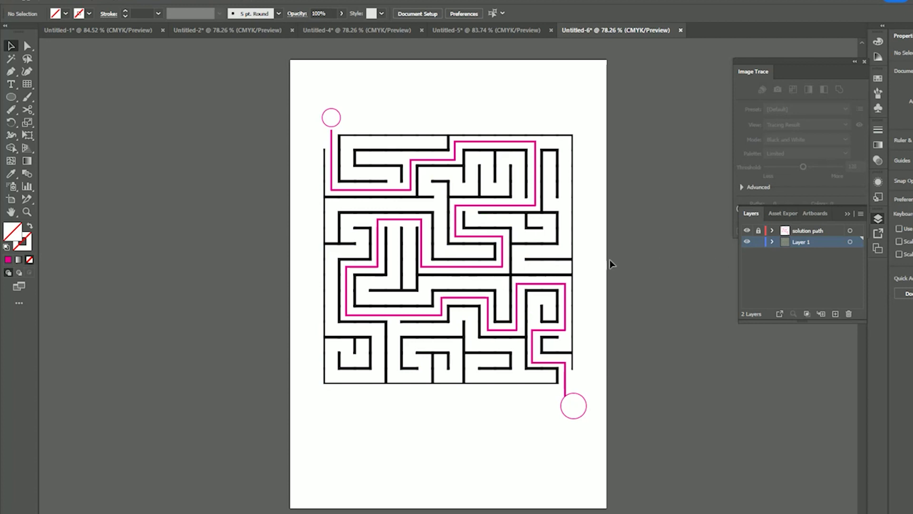
# - Select the maze walls and combine their pieces with the Pathfinder Merge operation
pyautogui.click(346, 142)
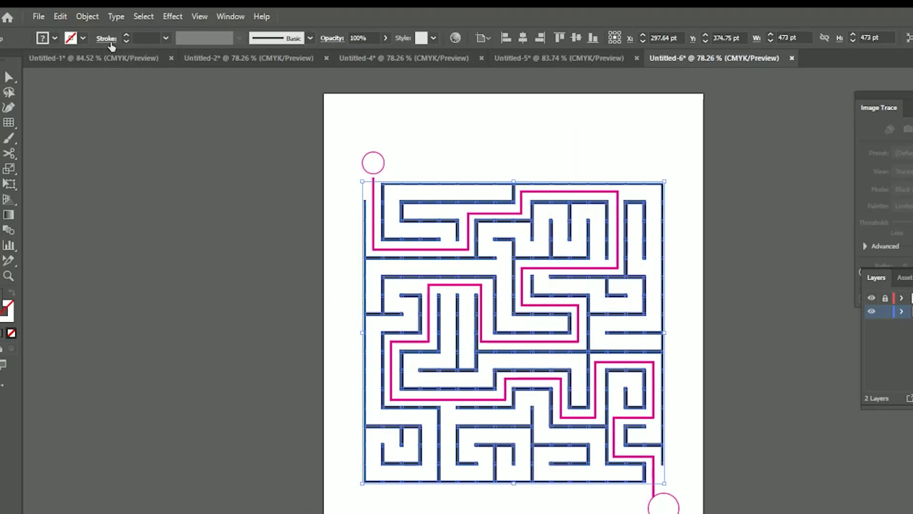
pyautogui.click(219, 19)
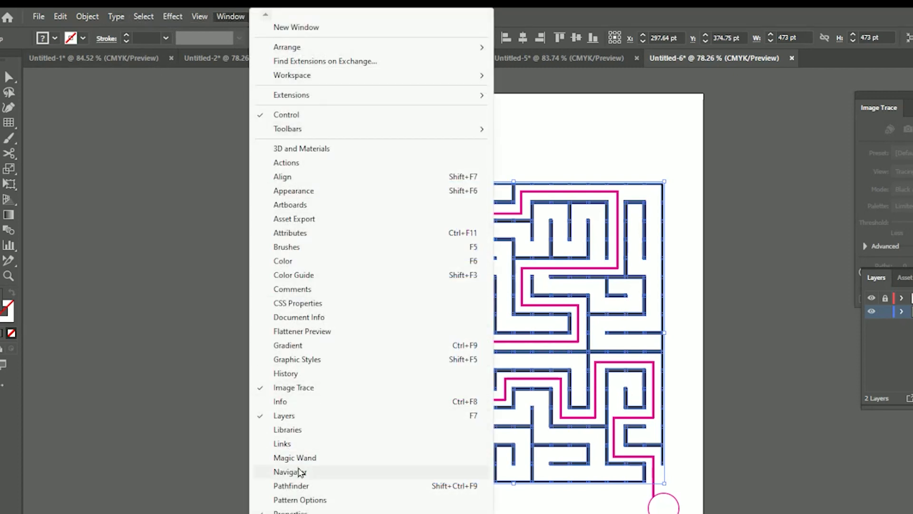
pyautogui.click(298, 486)
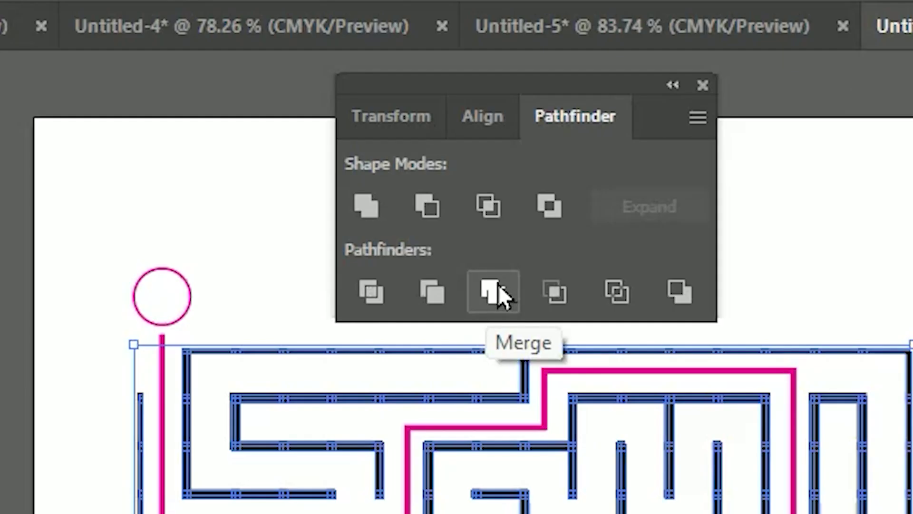
pyautogui.click(495, 296)
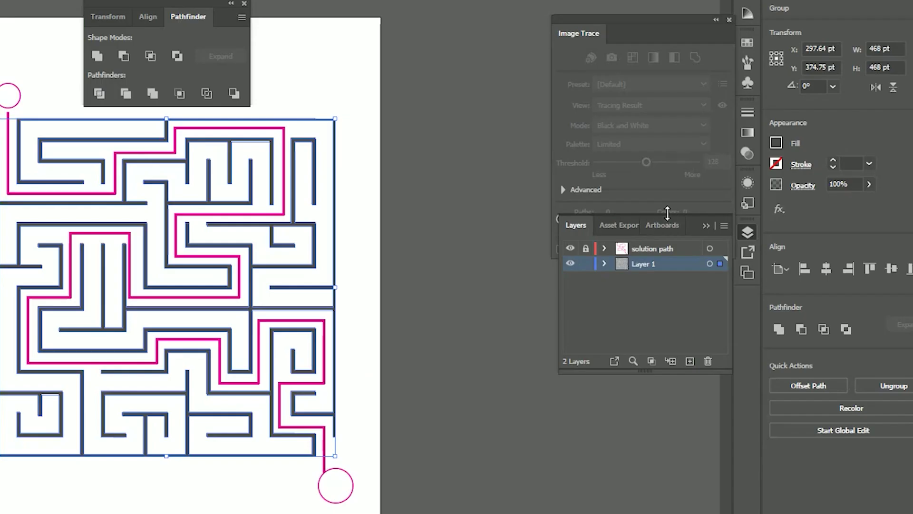
# - Fill the merged maze walls with the dark blue swatch and deselect them
pyautogui.click(778, 143)
pyautogui.click(699, 194)
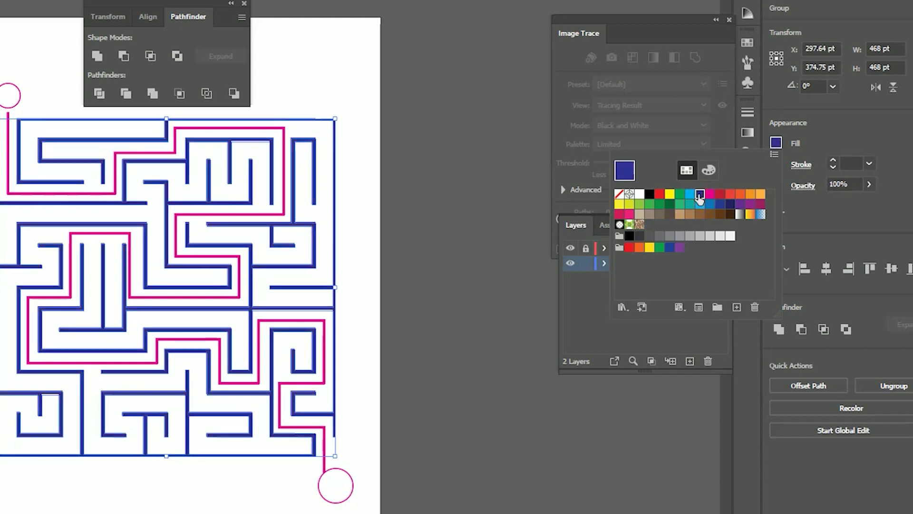
pyautogui.click(486, 337)
pyautogui.click(486, 336)
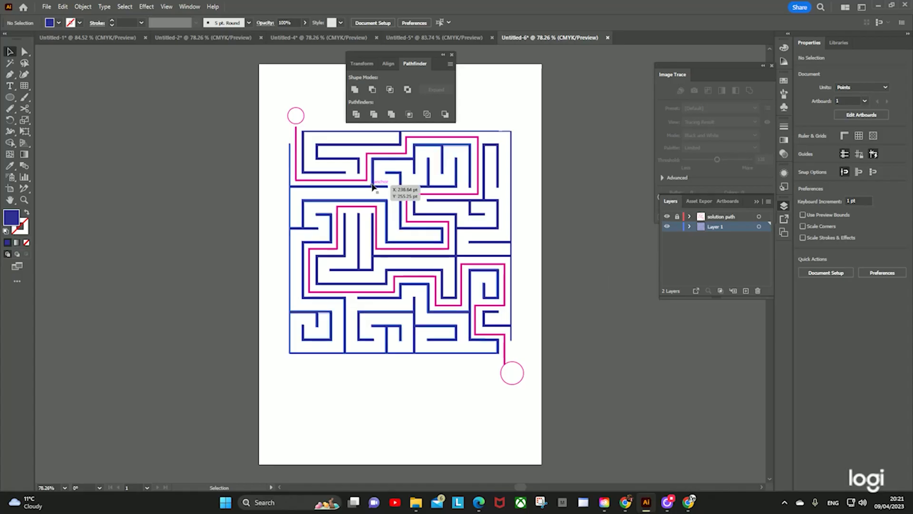
# - Give the maze walls a 2 pt stroke in the same dark blue as their fill
pyautogui.click(307, 176)
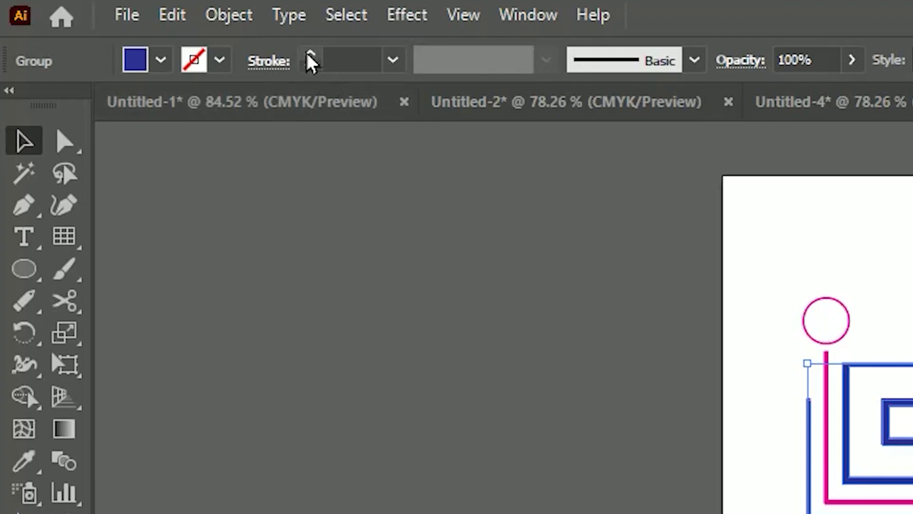
pyautogui.click(311, 54)
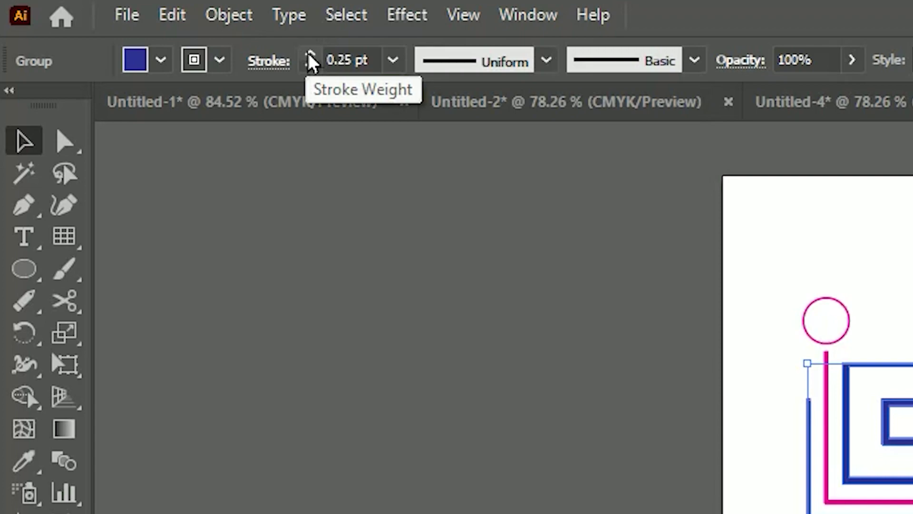
pyautogui.click(310, 53)
pyautogui.click(310, 54)
pyautogui.click(310, 54)
pyautogui.click(310, 54)
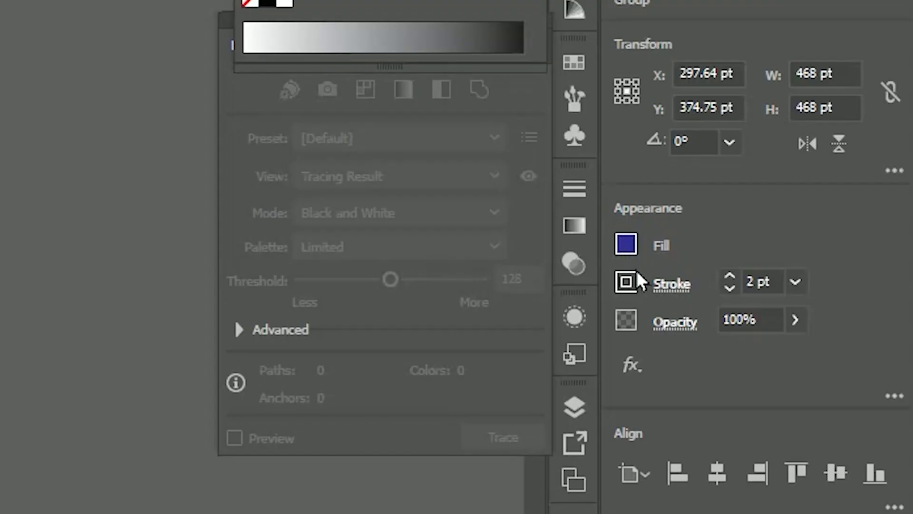
pyautogui.click(626, 281)
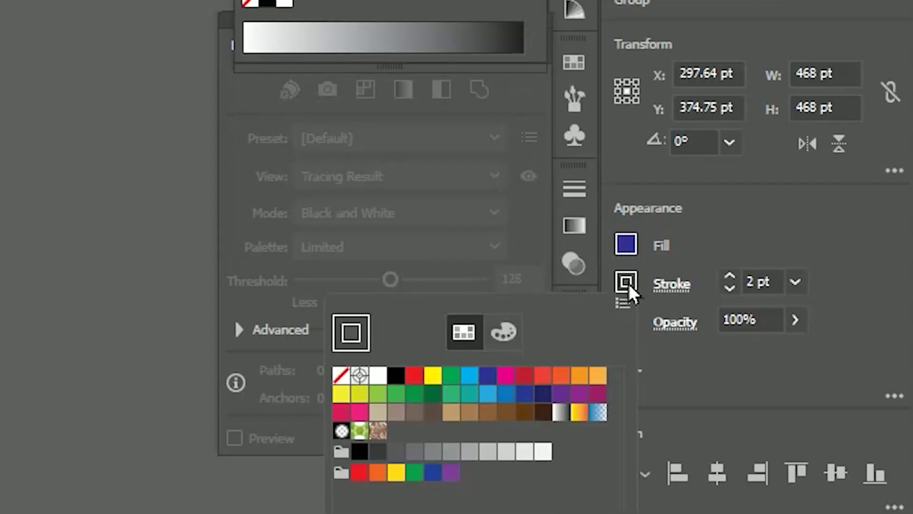
pyautogui.click(488, 375)
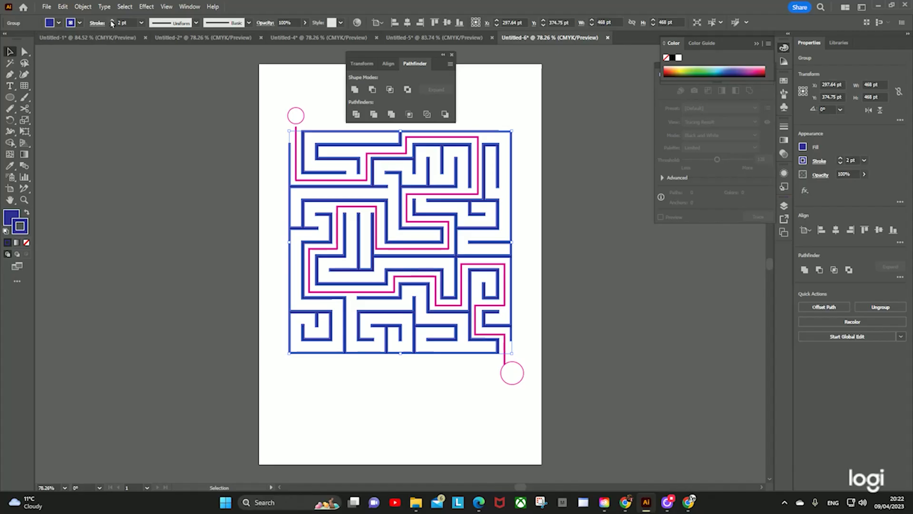
# - Thicken the maze walls by raising their stroke weight to 7 pt, and deselect them
pyautogui.click(112, 21)
pyautogui.click(113, 21)
pyautogui.click(112, 21)
pyautogui.click(113, 20)
pyautogui.click(112, 21)
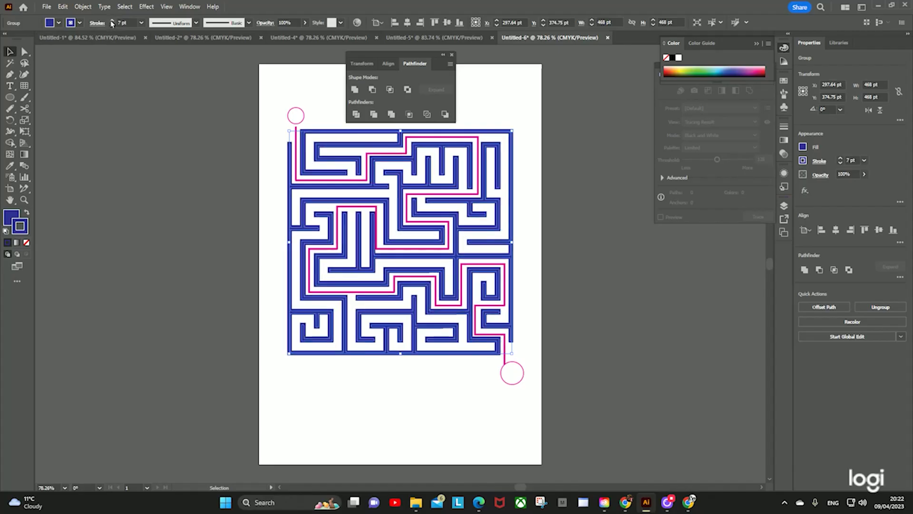
pyautogui.click(117, 136)
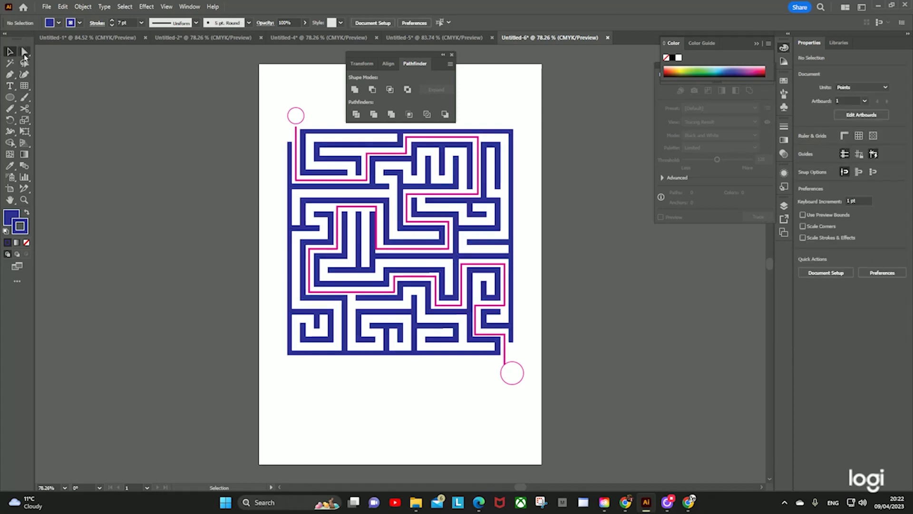
pyautogui.click(293, 229)
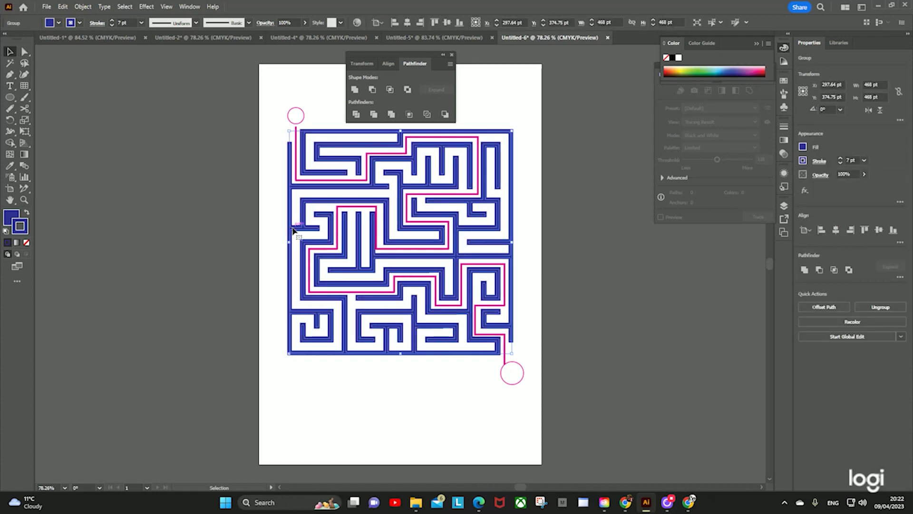
pyautogui.click(256, 230)
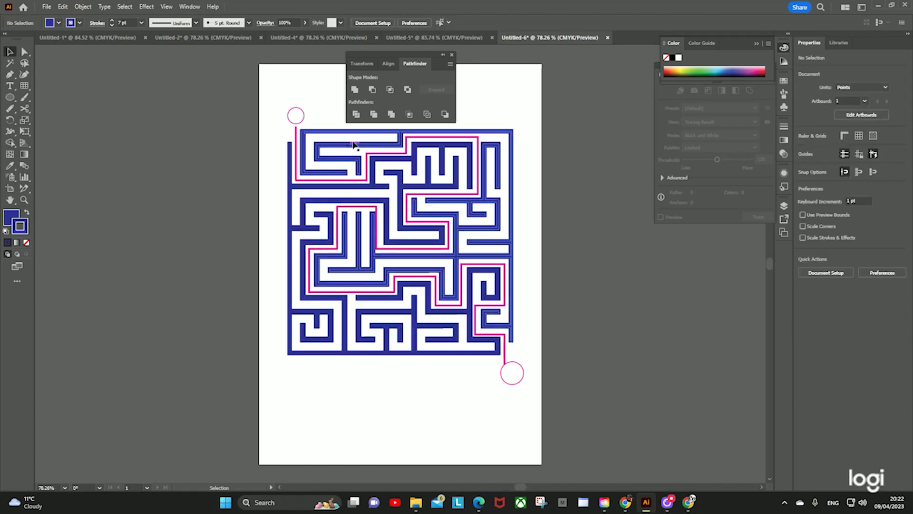
# - Move the Pathfinder panel off the artboard, outline the maze walls' stroke and merge the result into solid walls
pyautogui.moveTo(430, 57); pyautogui.dragTo(167, 60)
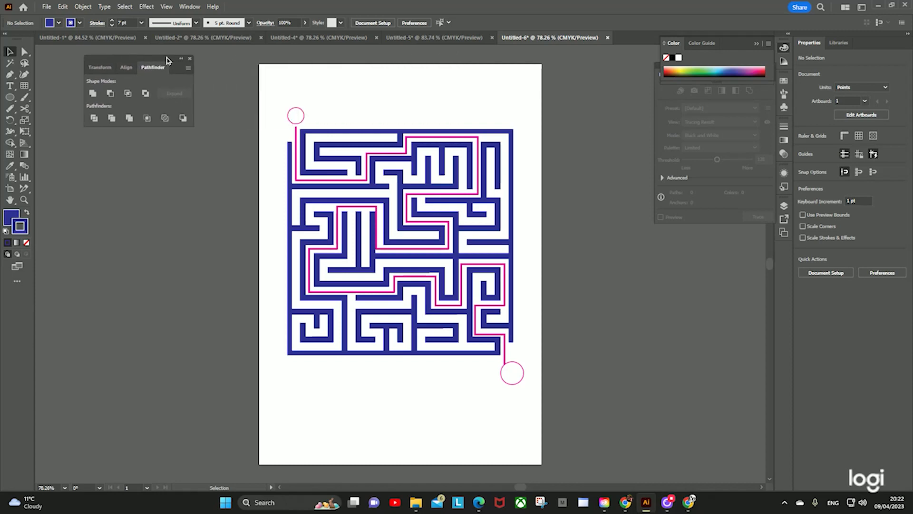
pyautogui.click(292, 189)
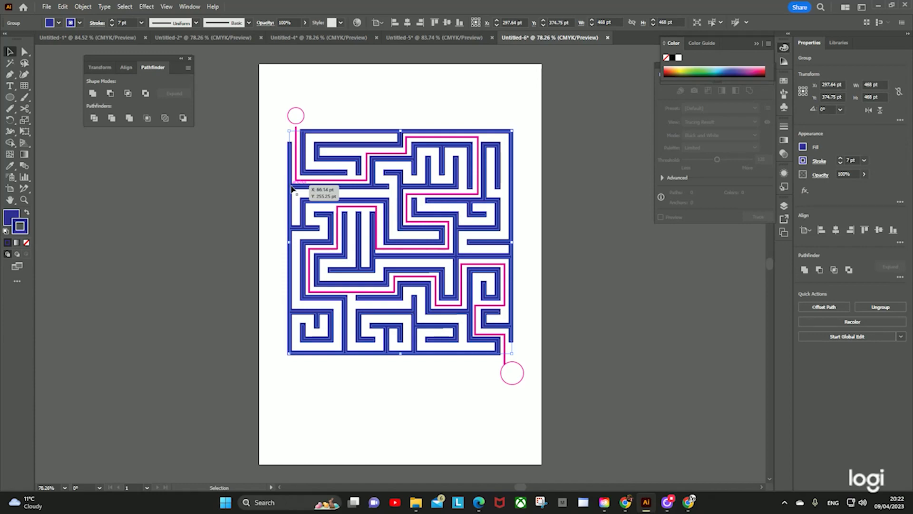
pyautogui.click(83, 6)
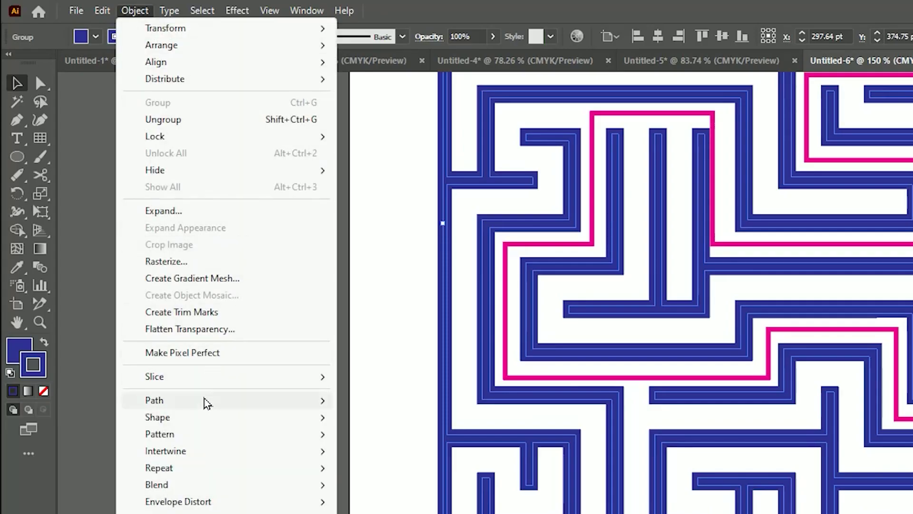
pyautogui.moveTo(207, 403)
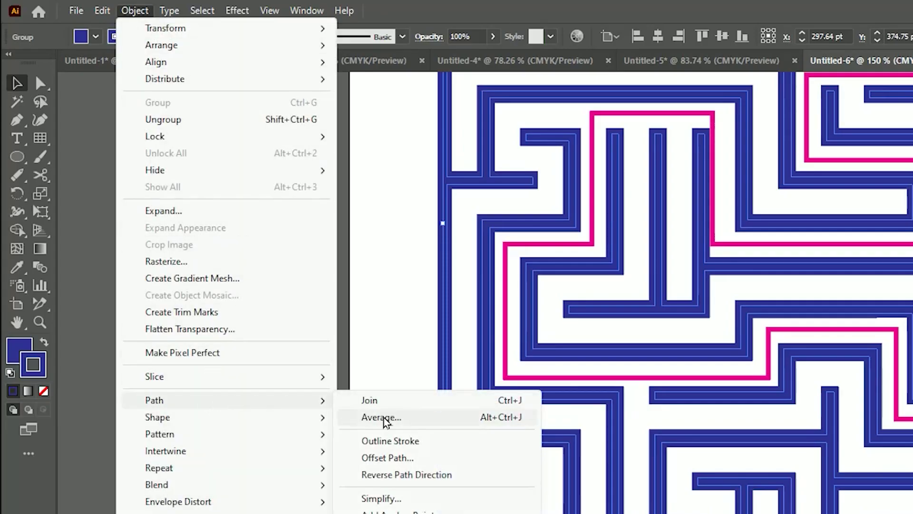
pyautogui.click(388, 441)
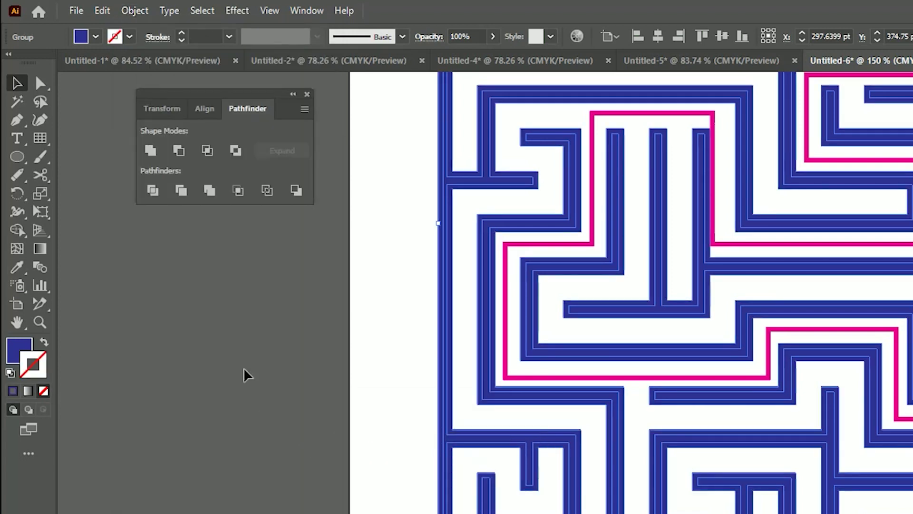
pyautogui.click(211, 193)
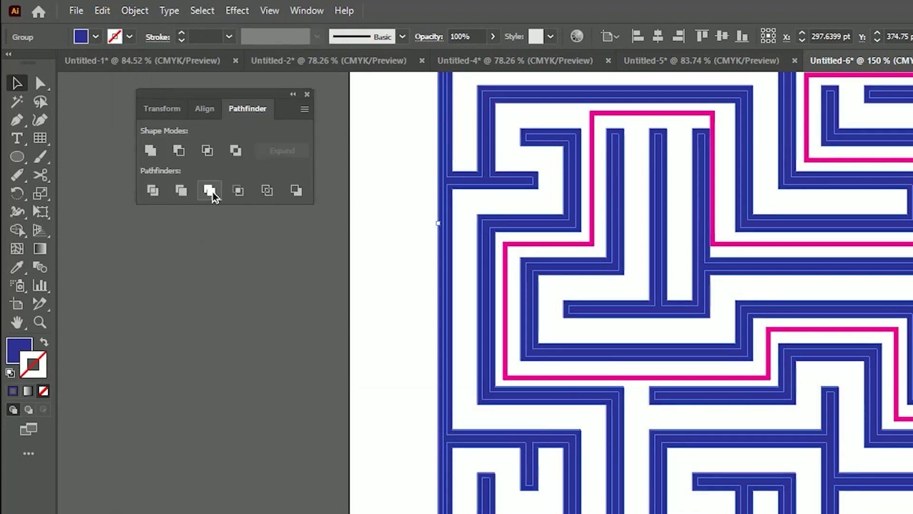
pyautogui.click(226, 333)
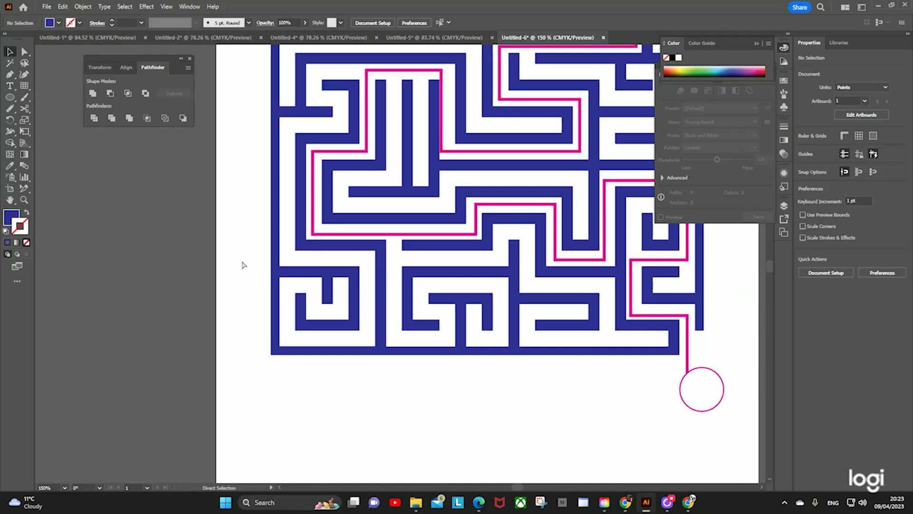
# - Make the solution path layer active and select the magenta path running through the maze
pyautogui.hotkey('ctrl', '0')
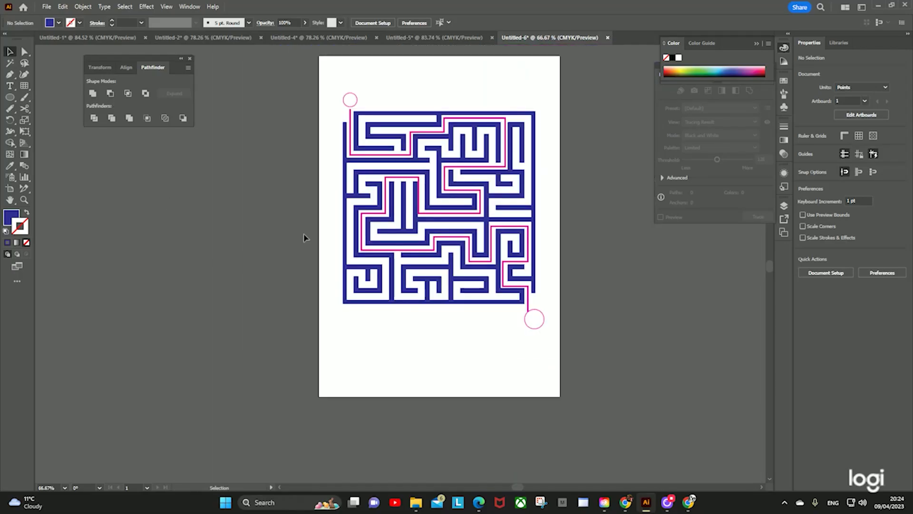
pyautogui.click(23, 200)
pyautogui.click(450, 189)
pyautogui.scroll(-1, 428, 243)
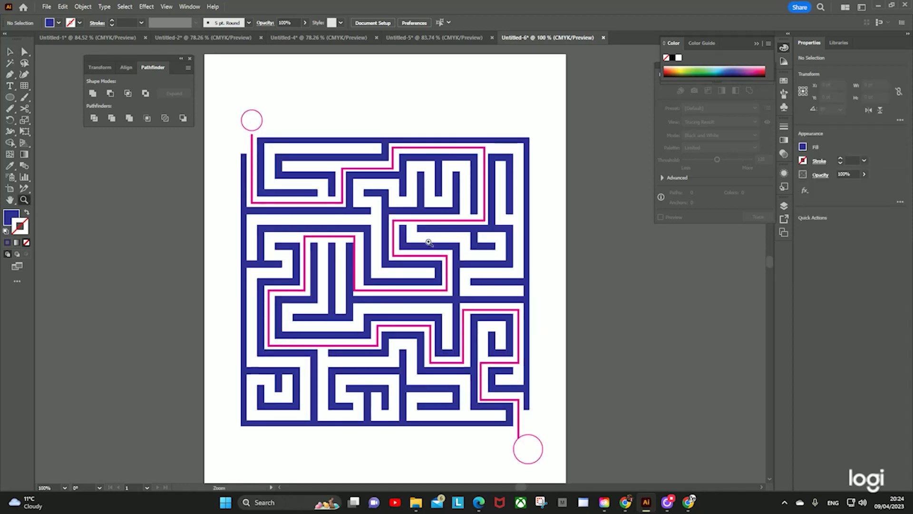
pyautogui.click(10, 51)
pyautogui.press('F7')
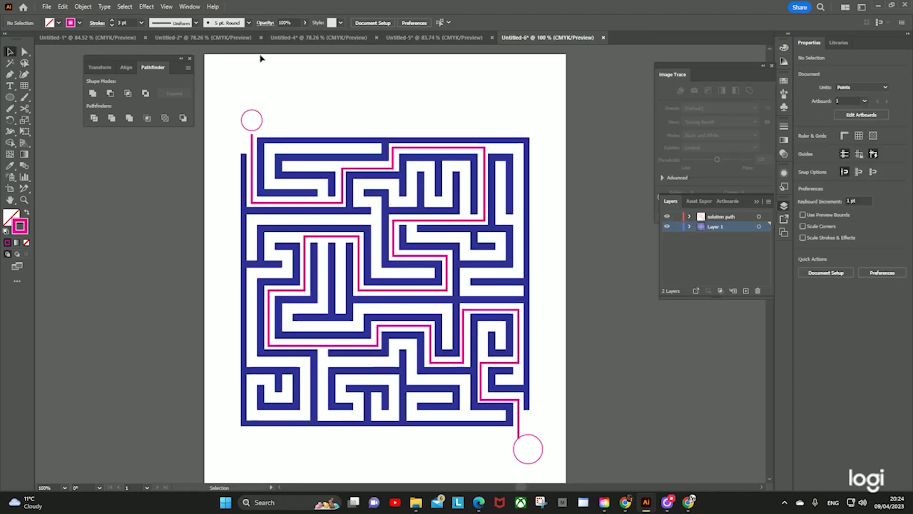
pyautogui.click(716, 217)
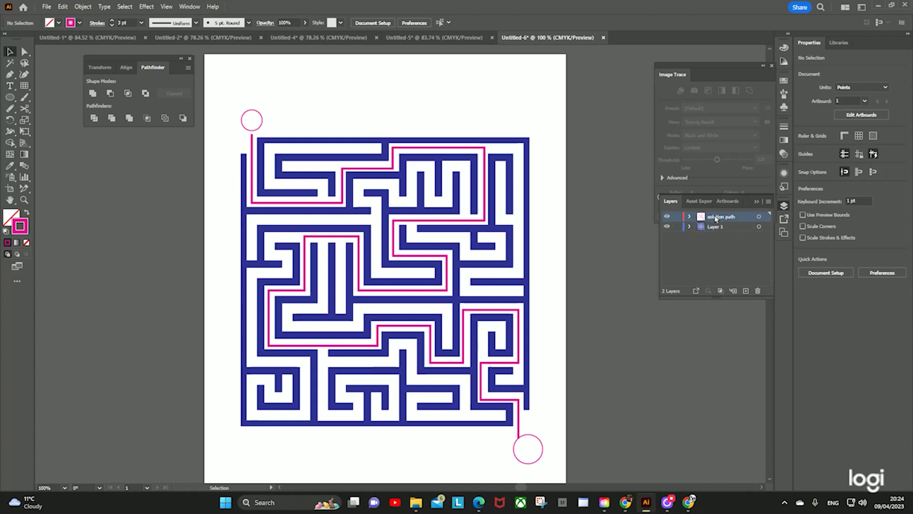
pyautogui.click(253, 148)
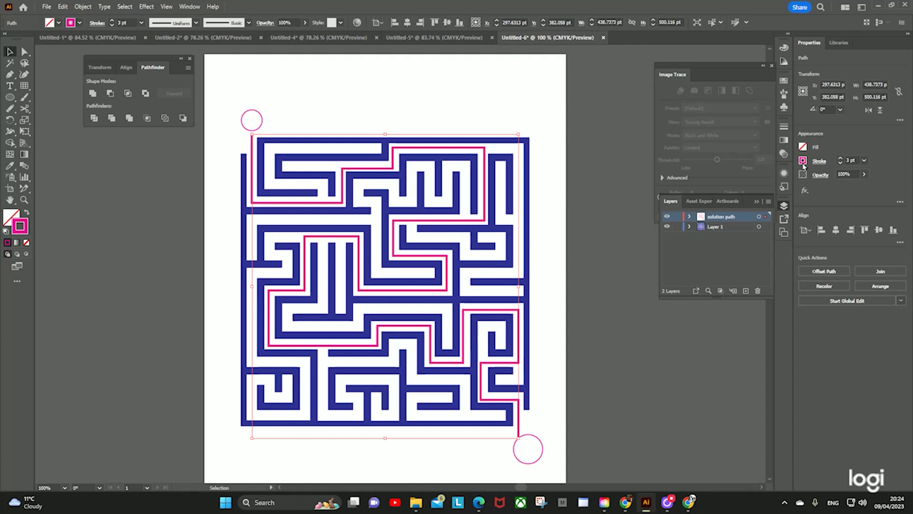
# - Open the solution path's stroke options from its appearance attributes and turn its stroke into a dashed line
pyautogui.click(783, 127)
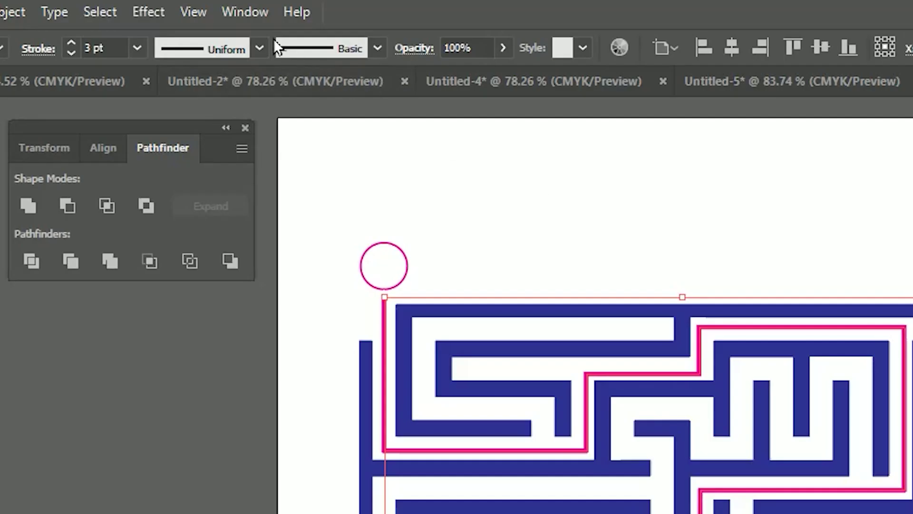
pyautogui.click(245, 14)
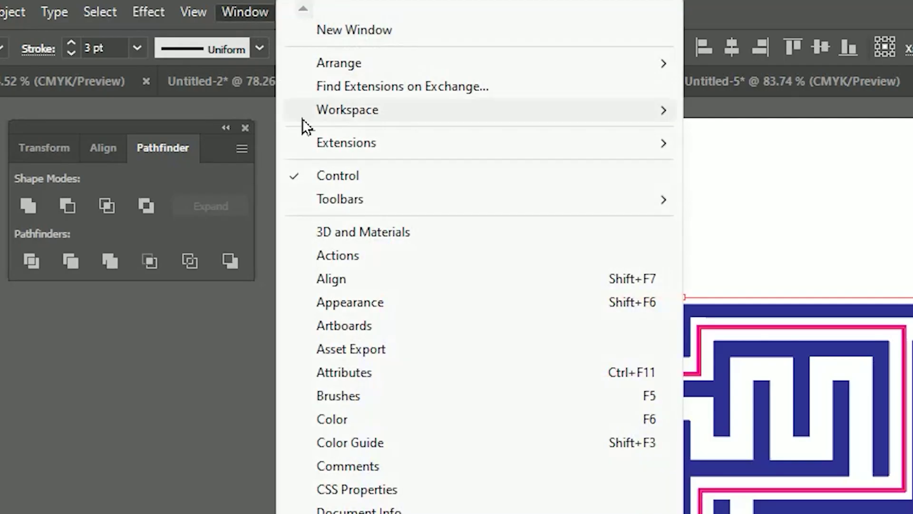
pyautogui.click(358, 306)
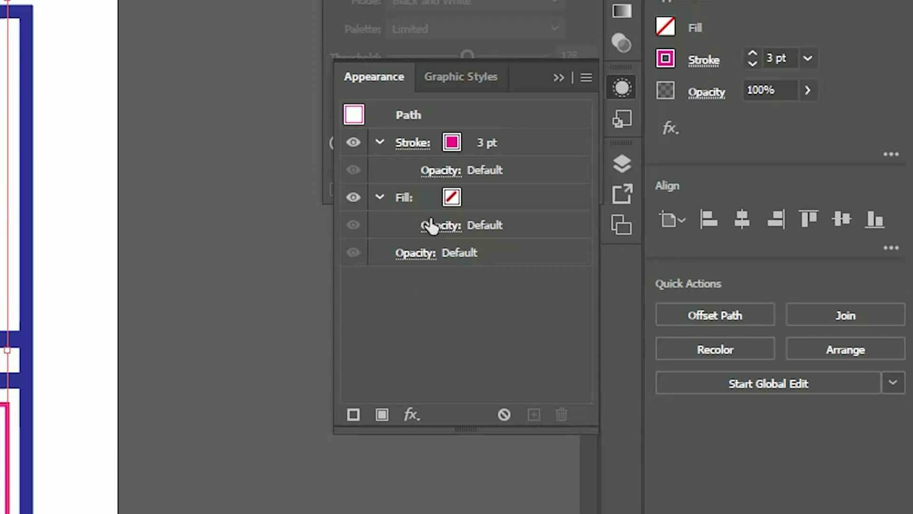
pyautogui.click(402, 145)
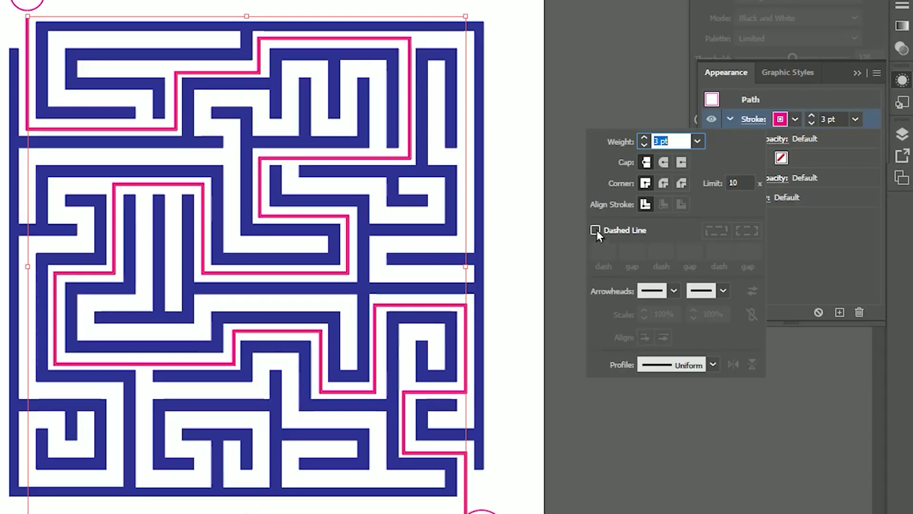
pyautogui.click(596, 229)
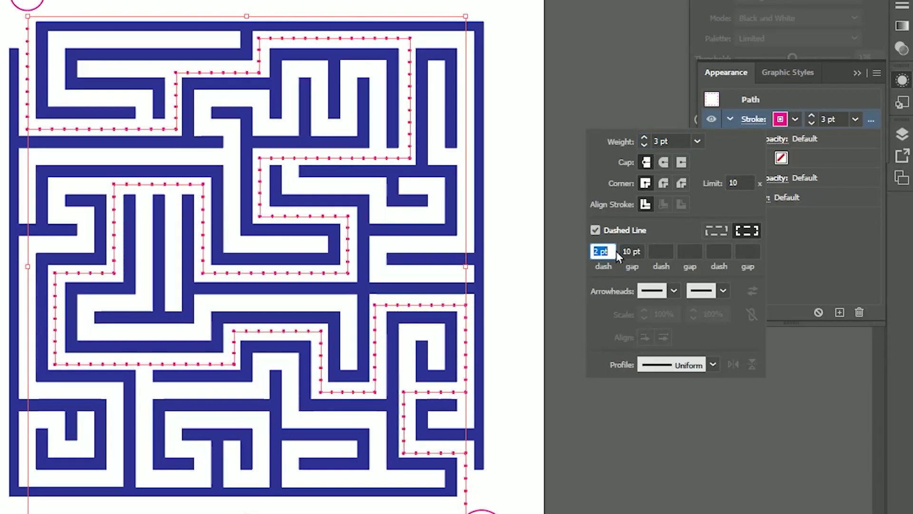
# - Raise the solution path's stroke weight to 6 pt and set its dash length to 3 pt
pyautogui.click(644, 138)
pyautogui.click(644, 137)
pyautogui.click(644, 138)
pyautogui.doubleClick(596, 251)
pyautogui.write('3')
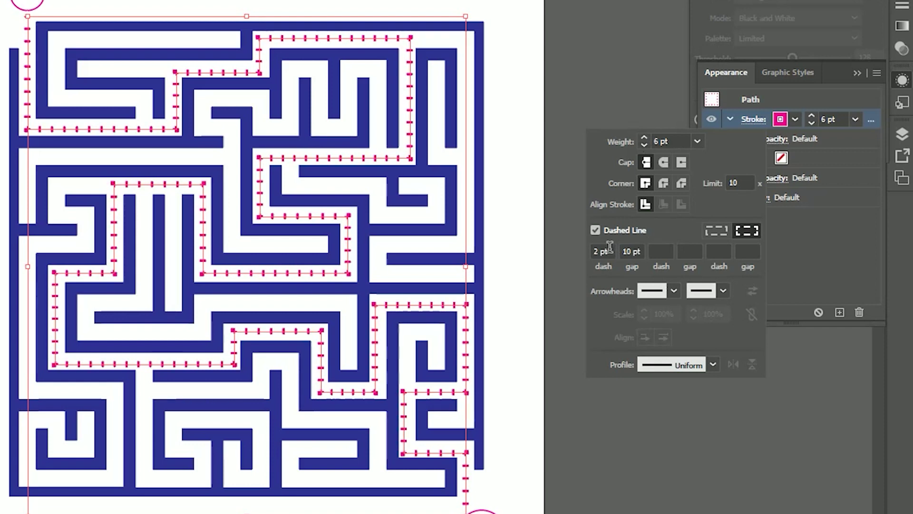
pyautogui.click(661, 251)
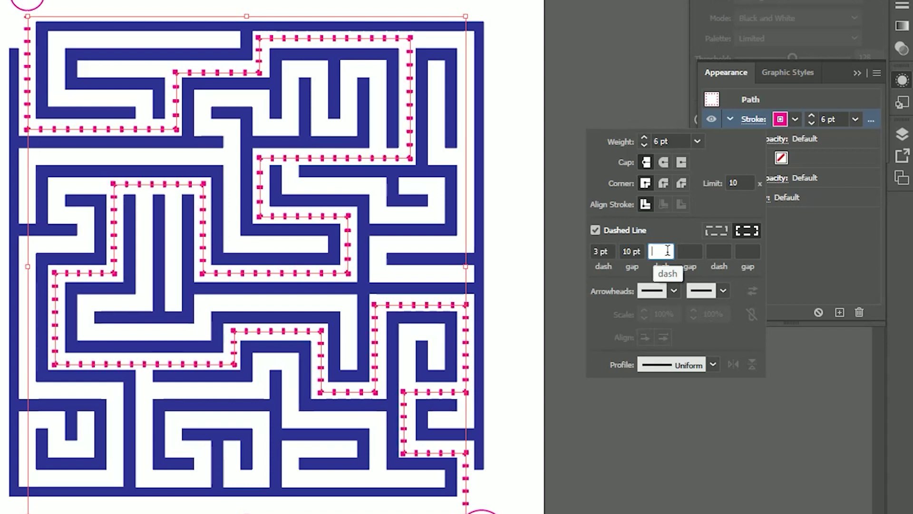
# - Give the dashed solution path round caps and shorten its dash length to 2 pt
pyautogui.click(664, 165)
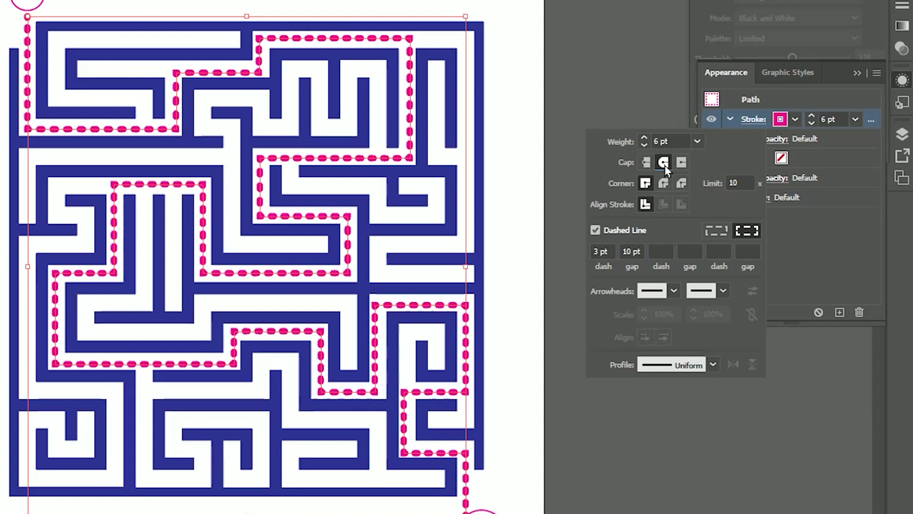
pyautogui.click(594, 251)
pyautogui.doubleClick(594, 251)
pyautogui.write('2')
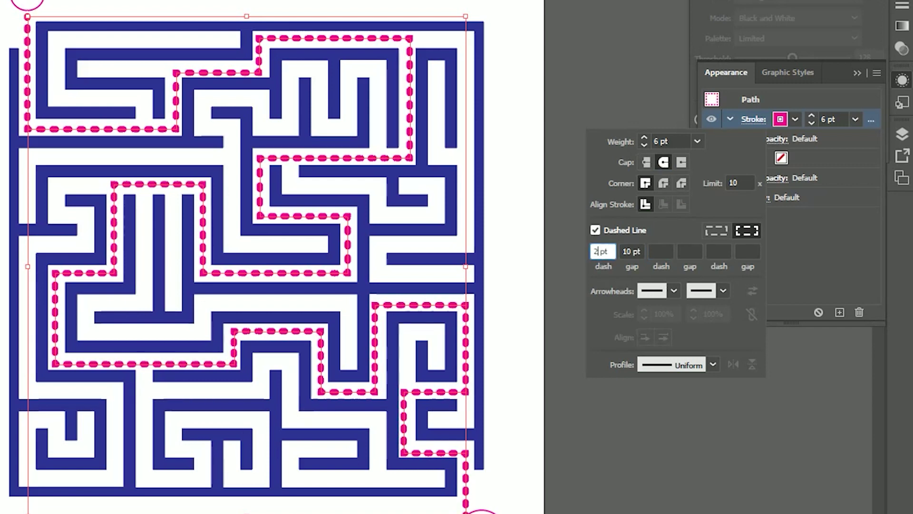
pyautogui.press('Return')
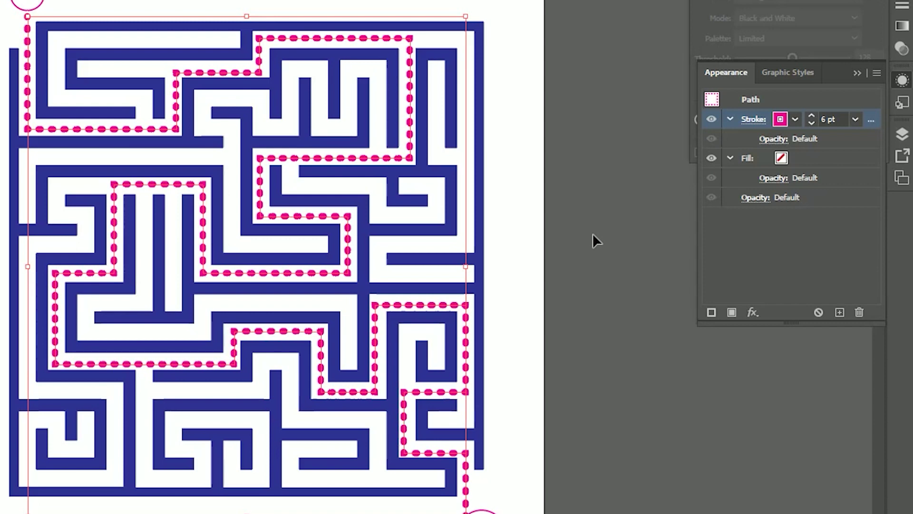
# - Set the solution path's dash gap to 20 pt and deselect the path
pyautogui.click(756, 123)
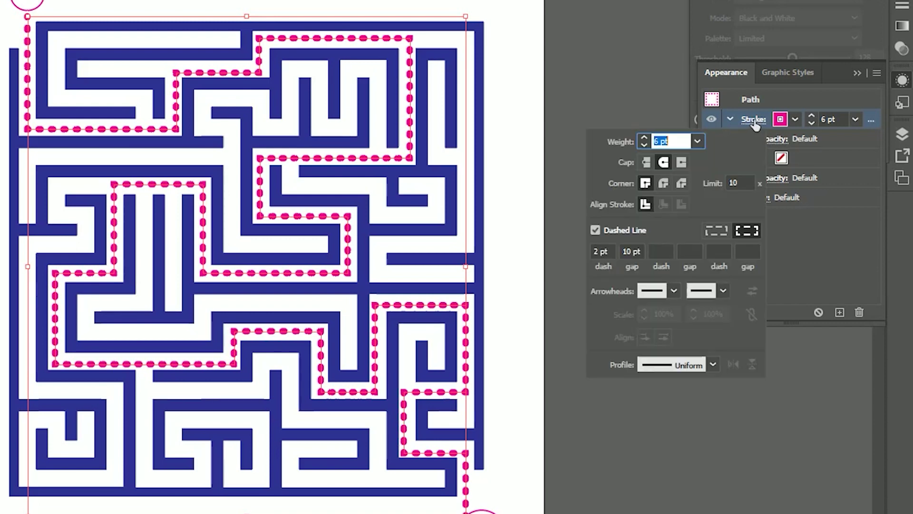
pyautogui.click(631, 251)
pyautogui.doubleClick(627, 250)
pyautogui.write('2')
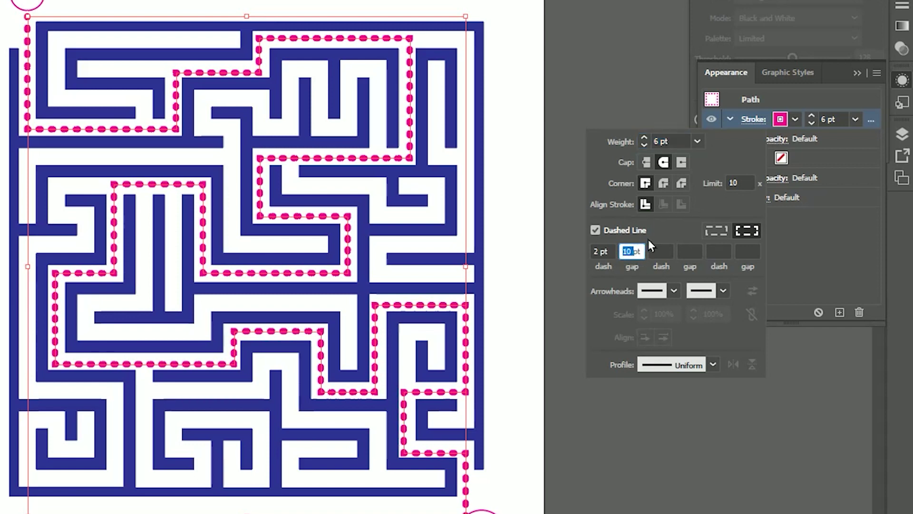
pyautogui.write('0')
pyautogui.press('Return')
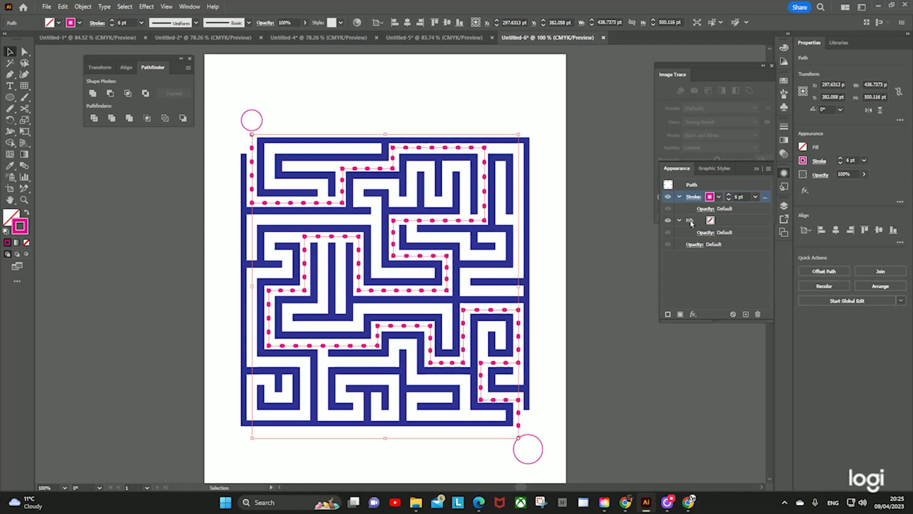
pyautogui.click(184, 238)
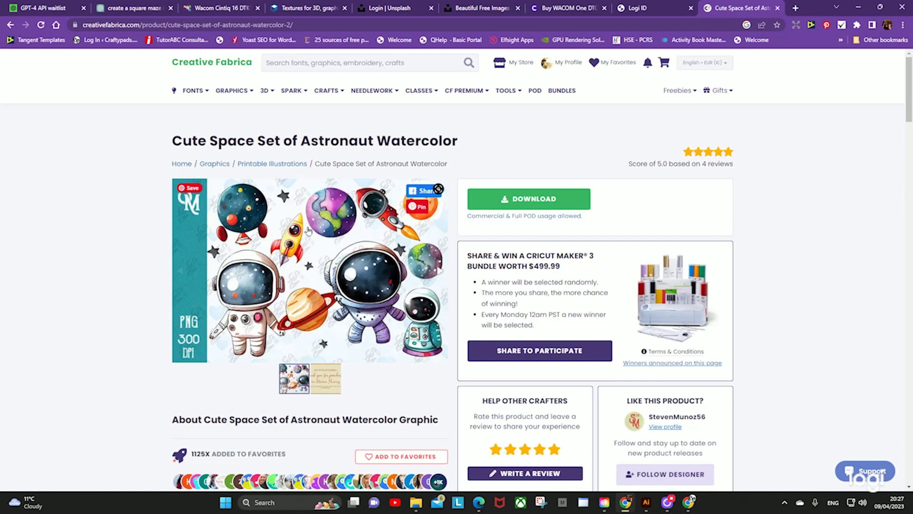
# - Review the Creative Fabrica product page for the Cute Space Set of Astronaut Watercolor, including its description and licence terms
pyautogui.scroll(-1, 307, 231)
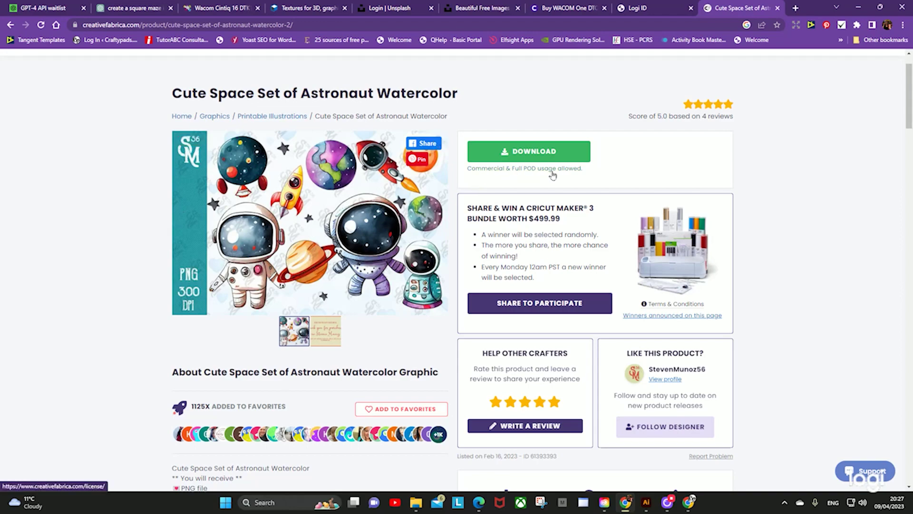
pyautogui.scroll(-4, 566, 174)
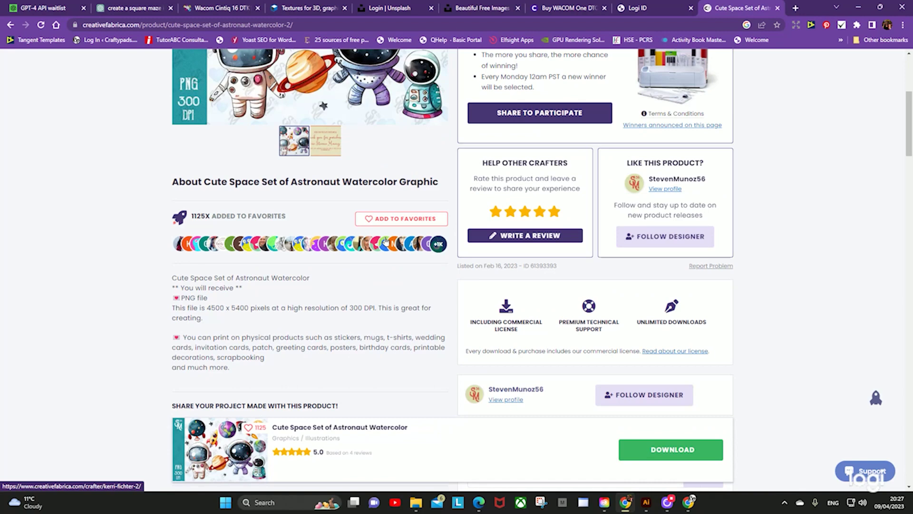
pyautogui.scroll(-3, 385, 242)
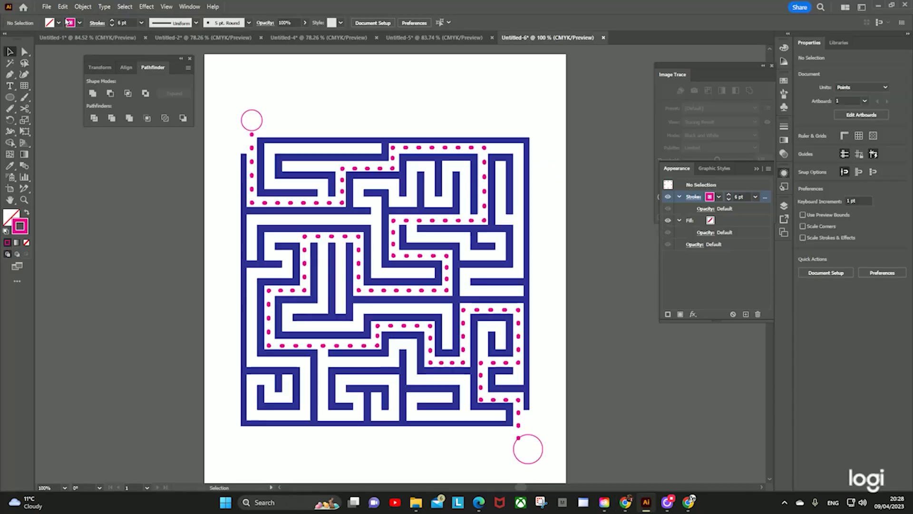
# - Add a new layer above the solution path layer and lock the two layers beneath it
pyautogui.click(46, 6)
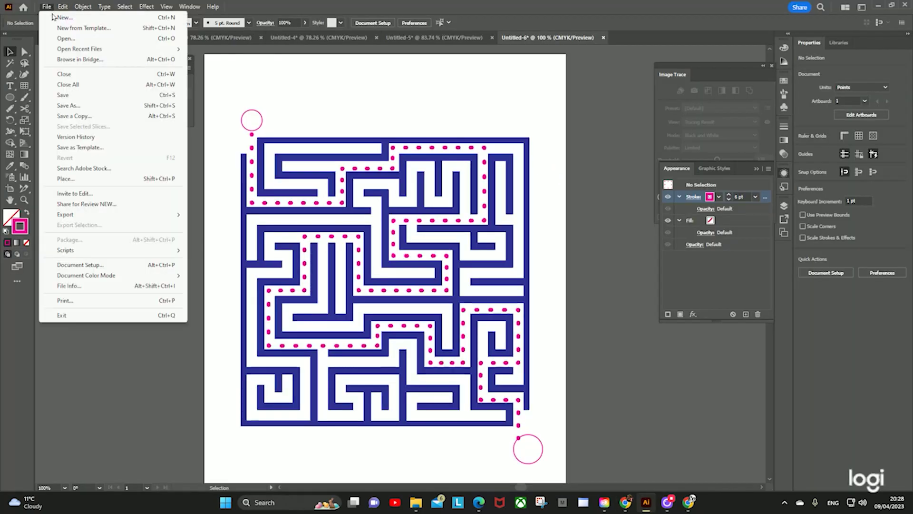
pyautogui.click(624, 315)
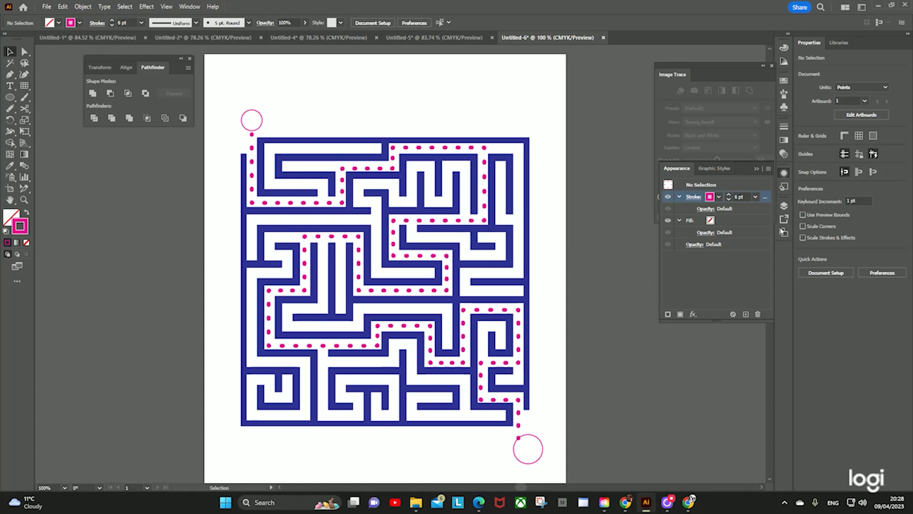
pyautogui.click(784, 205)
pyautogui.click(746, 291)
pyautogui.click(678, 227)
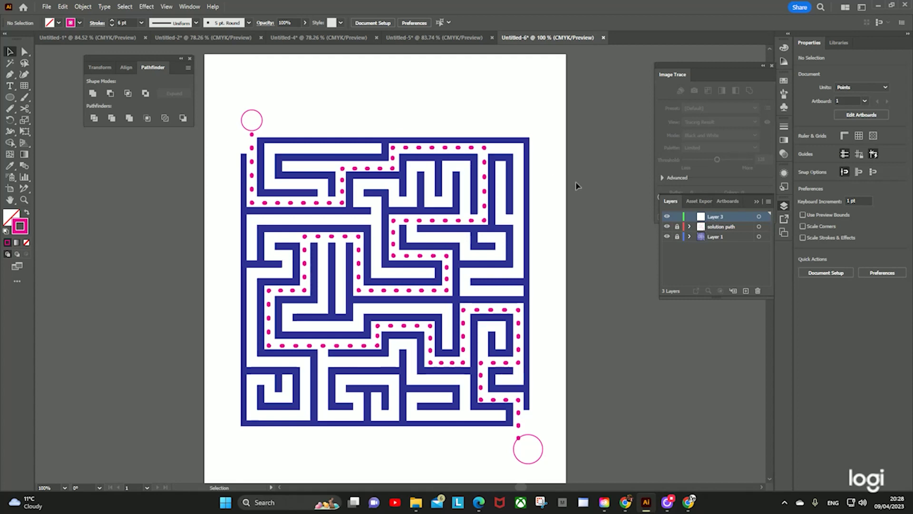
# - Choose the rocket image "Cute space set of astronaut 9.png" to place as a linked file on the new layer
pyautogui.click(47, 6)
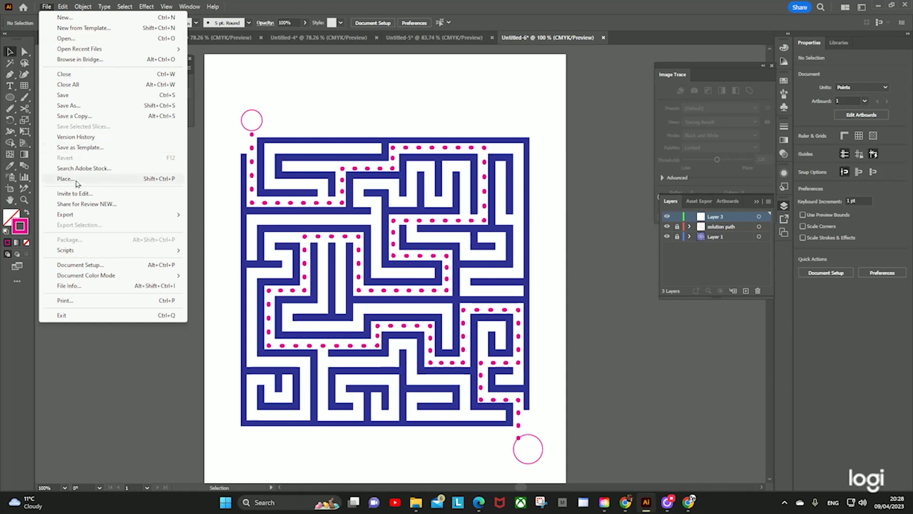
pyautogui.click(77, 183)
pyautogui.click(405, 206)
pyautogui.click(405, 218)
pyautogui.click(405, 233)
pyautogui.click(405, 249)
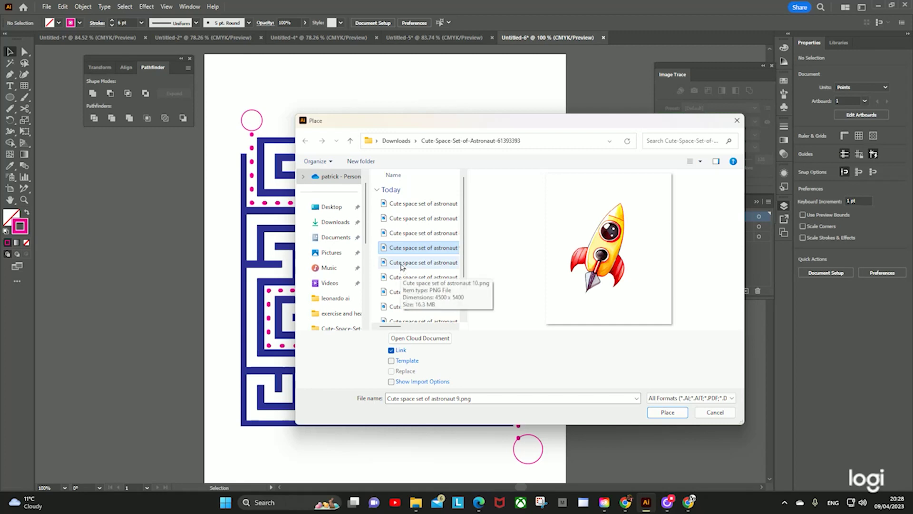
pyautogui.click(668, 412)
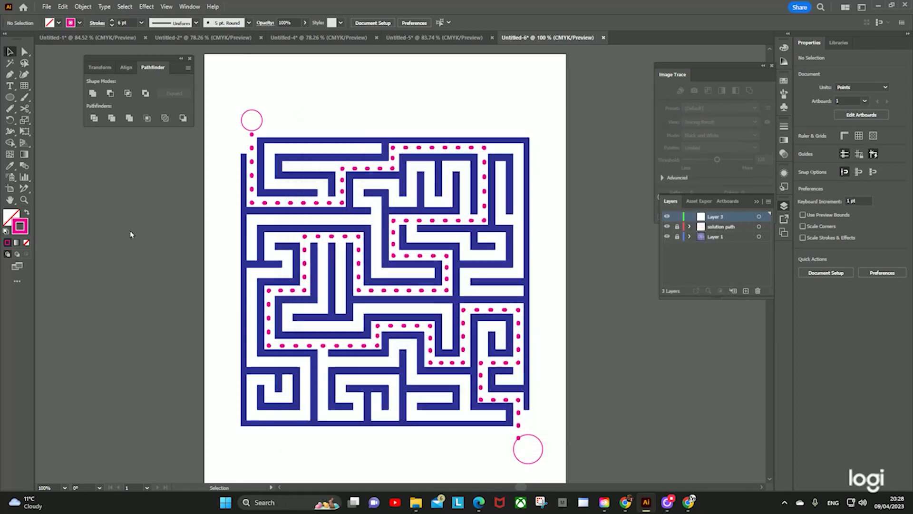
# - Place the rocket and scale its image to about 147 by 184 pt beside the maze exit, leaving it deselected
pyautogui.click(119, 215)
pyautogui.moveTo(119, 215); pyautogui.dragTo(211, 300)
pyautogui.moveTo(529, 479); pyautogui.dragTo(390, 290)
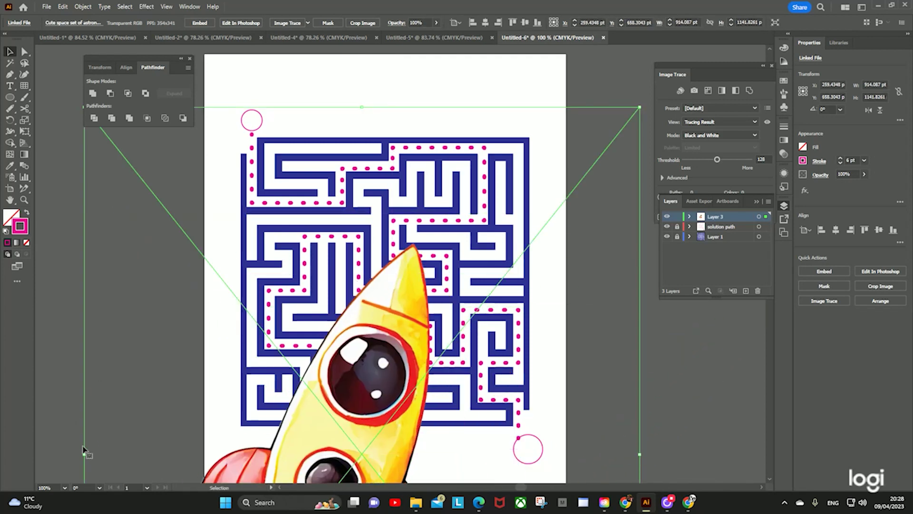
pyautogui.moveTo(89, 452); pyautogui.dragTo(575, 422)
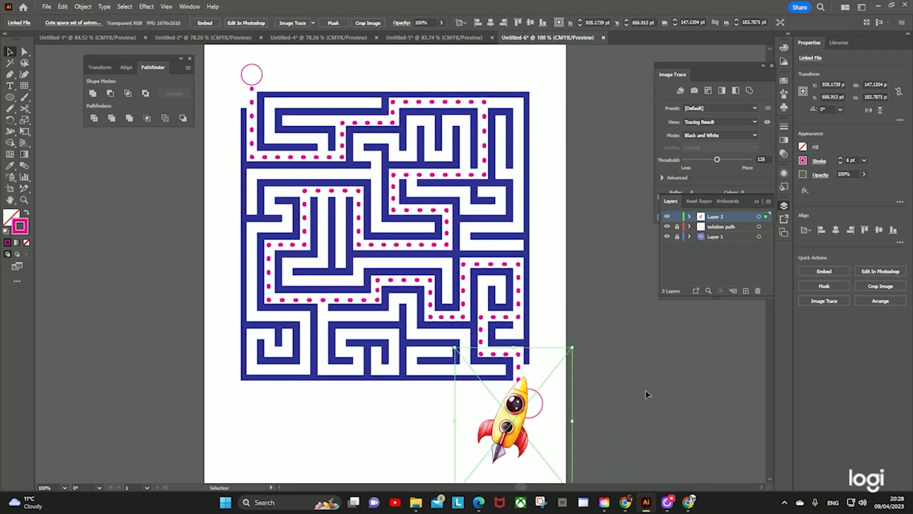
pyautogui.click(575, 422)
# - Place the purple planet image "Cute space set of astronaut 8.png" and scale it down to fit the page
pyautogui.click(46, 7)
pyautogui.click(71, 179)
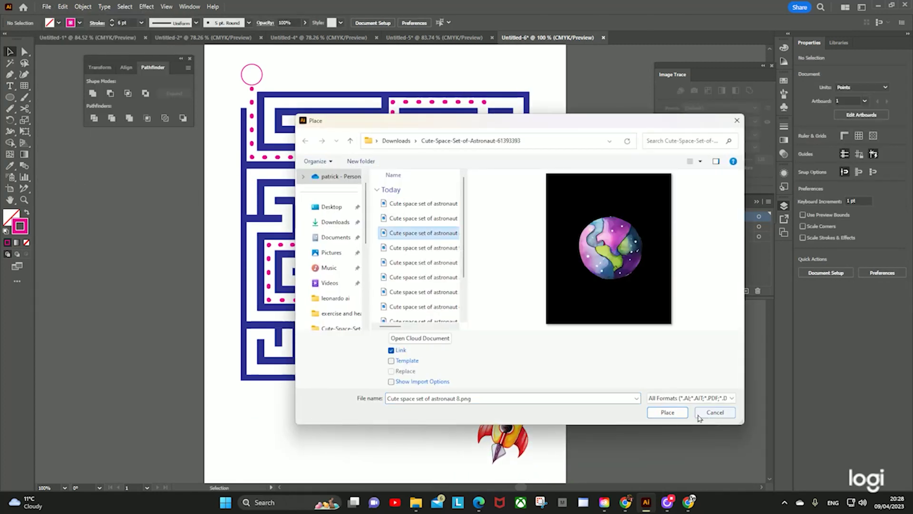
pyautogui.click(672, 413)
pyautogui.click(119, 181)
pyautogui.moveTo(169, 226); pyautogui.dragTo(266, 95)
pyautogui.scroll(2, 281, 182)
pyautogui.moveTo(278, 153); pyautogui.dragTo(420, 406)
pyautogui.scroll(-2, 536, 440)
# - Move the rocket to the maze entrance and position the purple planet just below the maze exit
pyautogui.moveTo(507, 404); pyautogui.dragTo(252, 95)
pyautogui.moveTo(420, 406); pyautogui.dragTo(528, 362)
pyautogui.scroll(-2, 523, 366)
pyautogui.moveTo(448, 438); pyautogui.dragTo(409, 463)
pyautogui.scroll(4, 550, 340)
# - Rotate the rocket so its nose points down into the maze entrance, and deselect it
pyautogui.click(243, 181)
pyautogui.moveTo(187, 261); pyautogui.dragTo(187, 220)
pyautogui.click(482, 197)
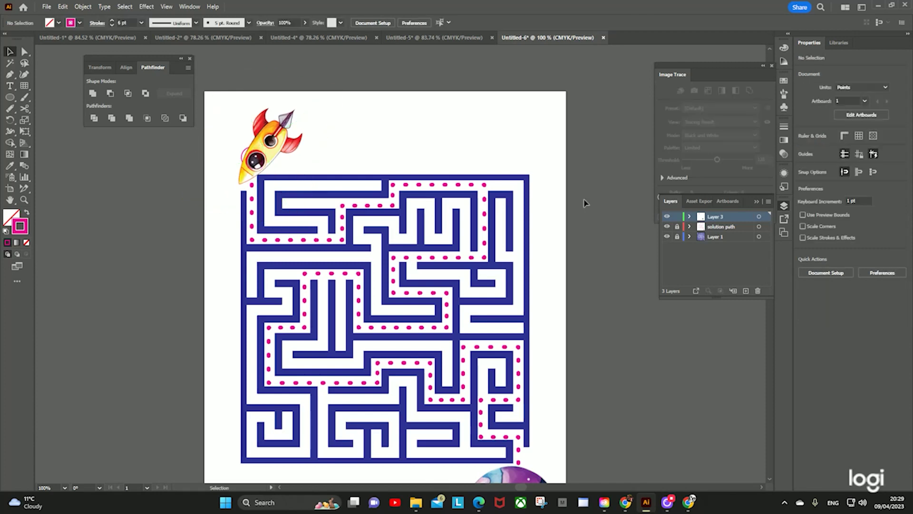
# - Unlock the solution path layer and position the rocket and the ringed planet above the maze's two upper corners
pyautogui.click(677, 226)
pyautogui.moveTo(270, 145)
pyautogui.mouseDown()
pyautogui.moveTo(248, 152)
pyautogui.moveTo(356, 143)
pyautogui.moveTo(286, 138)
pyautogui.mouseUp()
pyautogui.scroll(-4, 622, 333)
pyautogui.moveTo(498, 285); pyautogui.dragTo(482, 122)
pyautogui.click(617, 305)
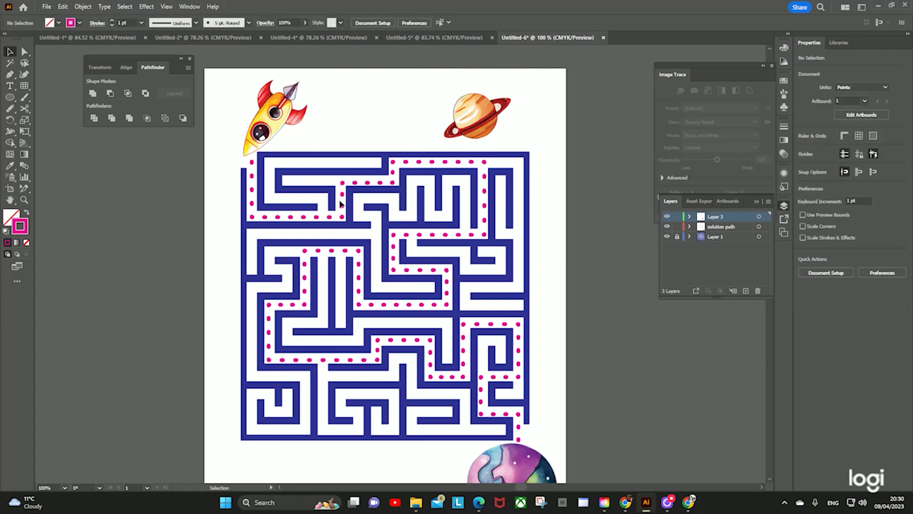
pyautogui.scroll(-1, 335, 205)
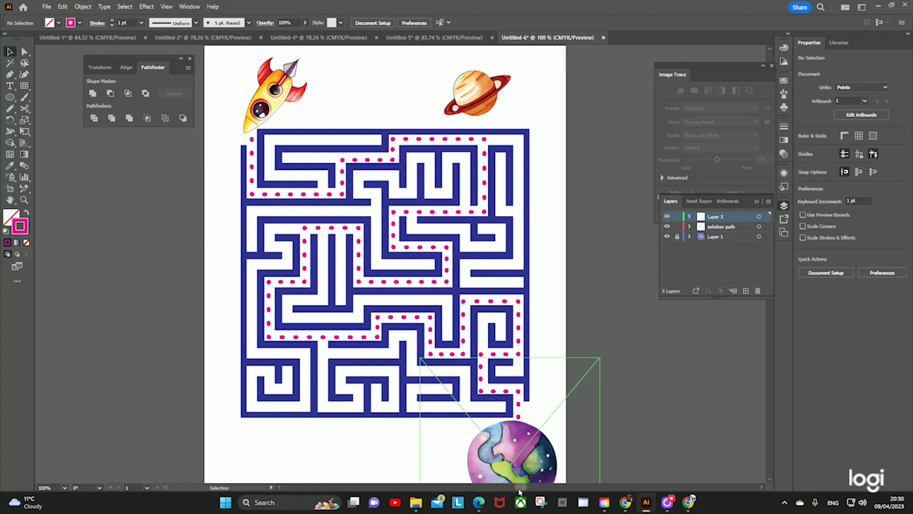
pyautogui.hscroll(1, 519, 491)
pyautogui.hscroll(3, 519, 491)
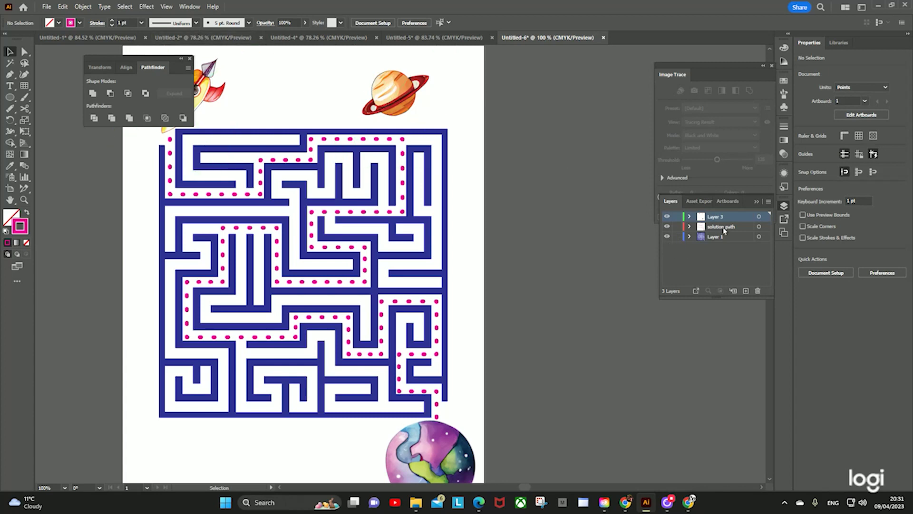
# - Duplicate Artboard 1 together with its maze, solution path and space images
pyautogui.click(719, 202)
pyautogui.click(691, 217)
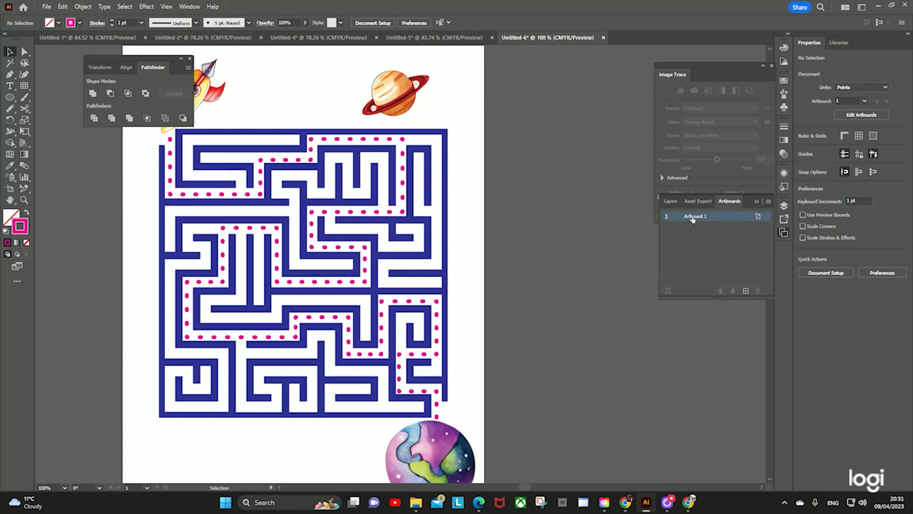
pyautogui.doubleClick(692, 218)
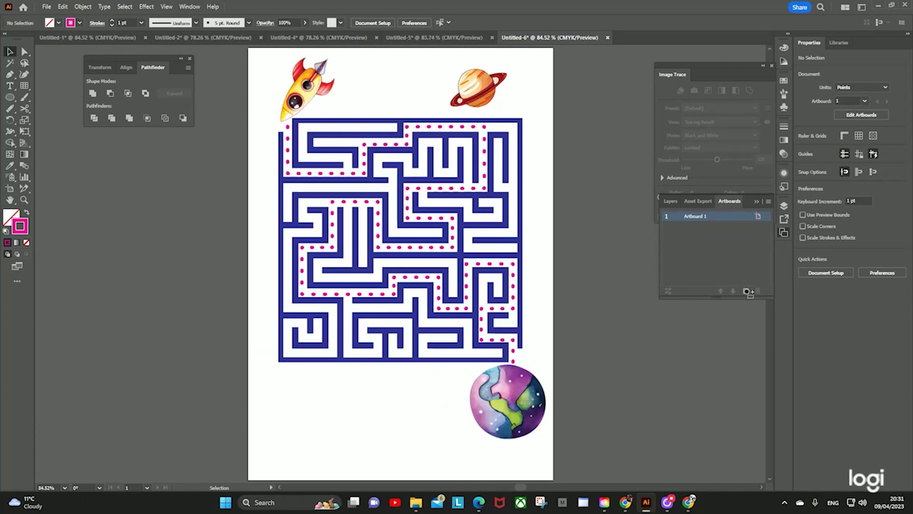
pyautogui.click(746, 291)
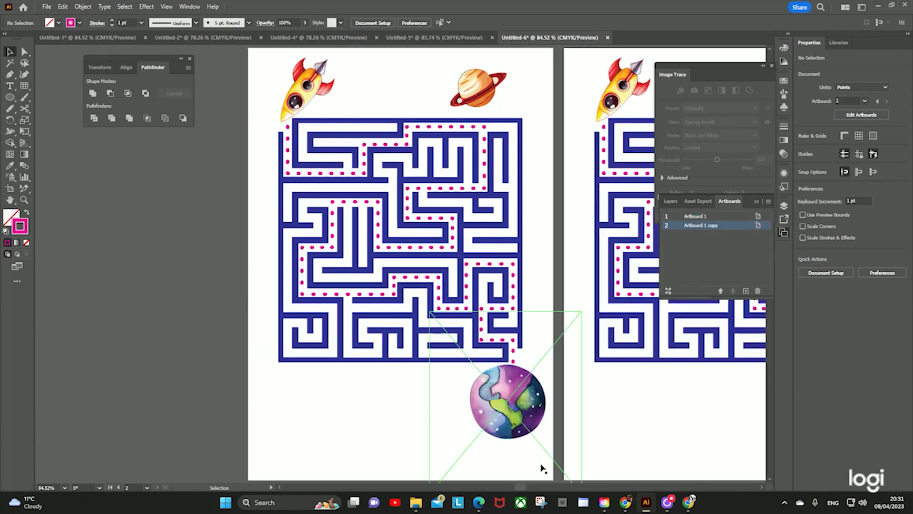
pyautogui.moveTo(524, 488)
pyautogui.mouseDown()
pyautogui.moveTo(554, 486)
pyautogui.moveTo(541, 487)
pyautogui.mouseUp()
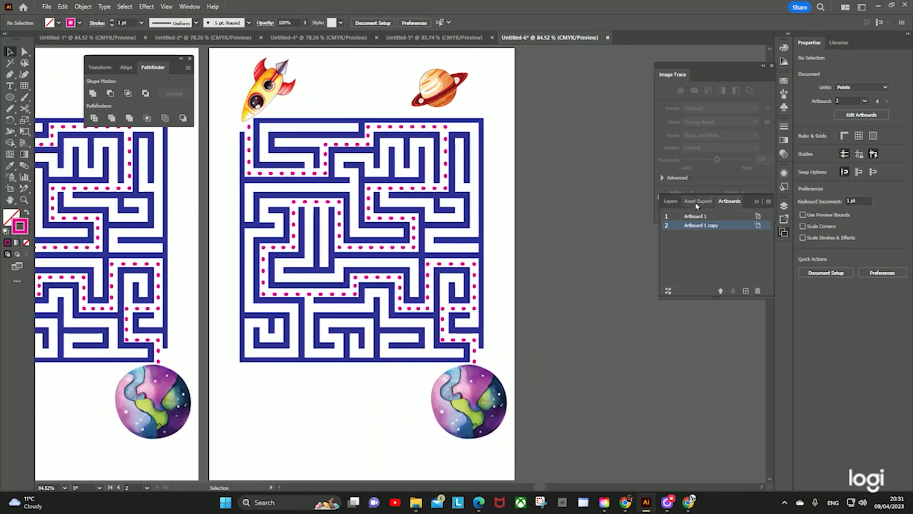
# - Lock Layer 3 and rotate the maze with its solution path half a turn on the copied artboard
pyautogui.click(670, 201)
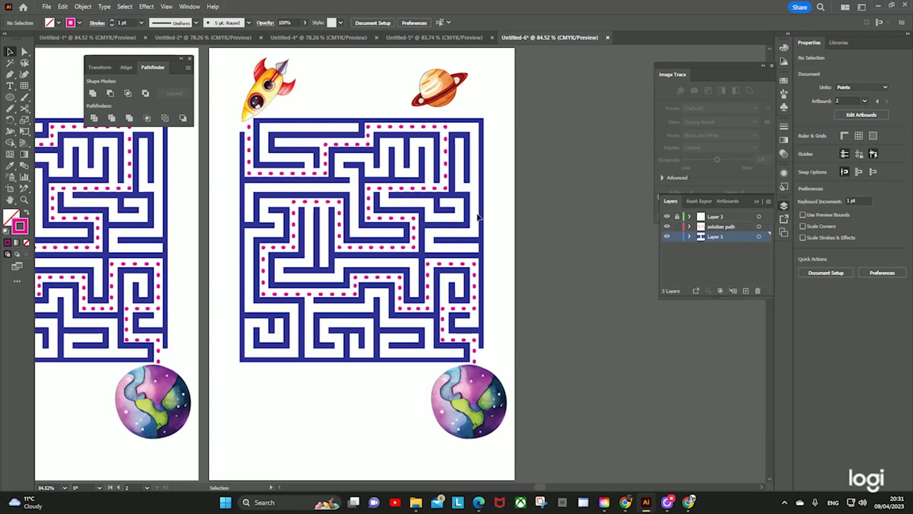
pyautogui.moveTo(223, 107); pyautogui.dragTo(538, 401)
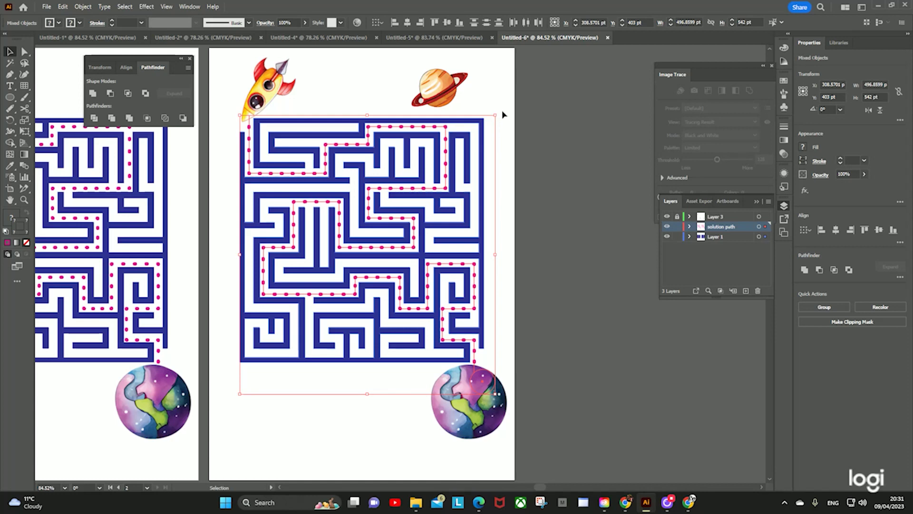
pyautogui.moveTo(498, 110); pyautogui.dragTo(266, 349)
pyautogui.click(569, 338)
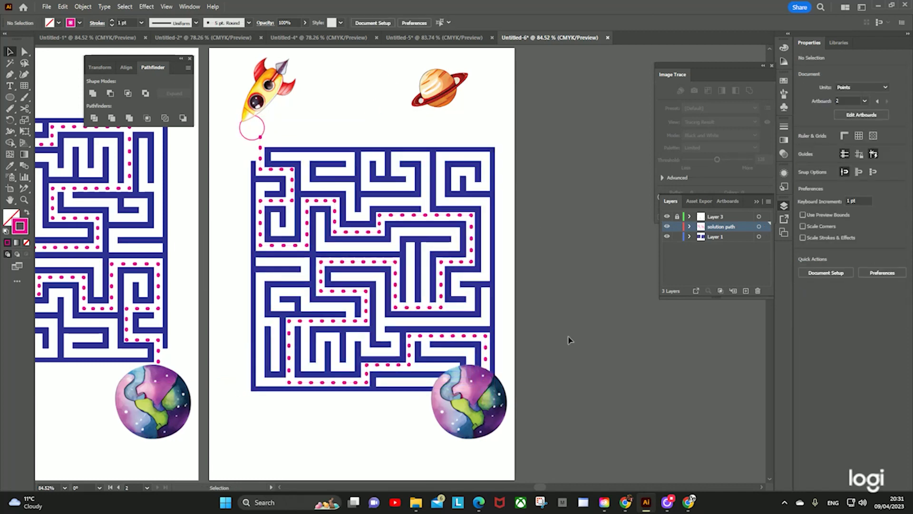
# - Reflect the maze and its solution path across the vertical axis on the second artboard
pyautogui.scroll(-3, 568, 337)
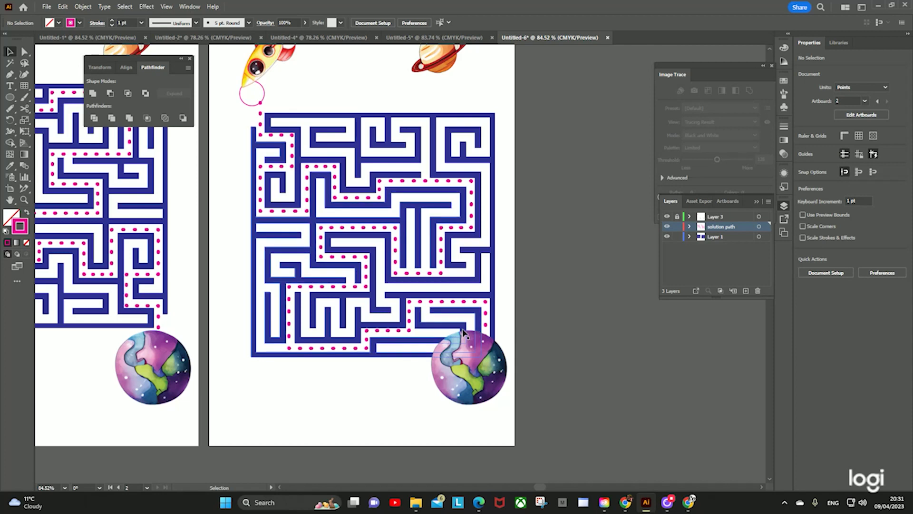
pyautogui.scroll(2, 463, 333)
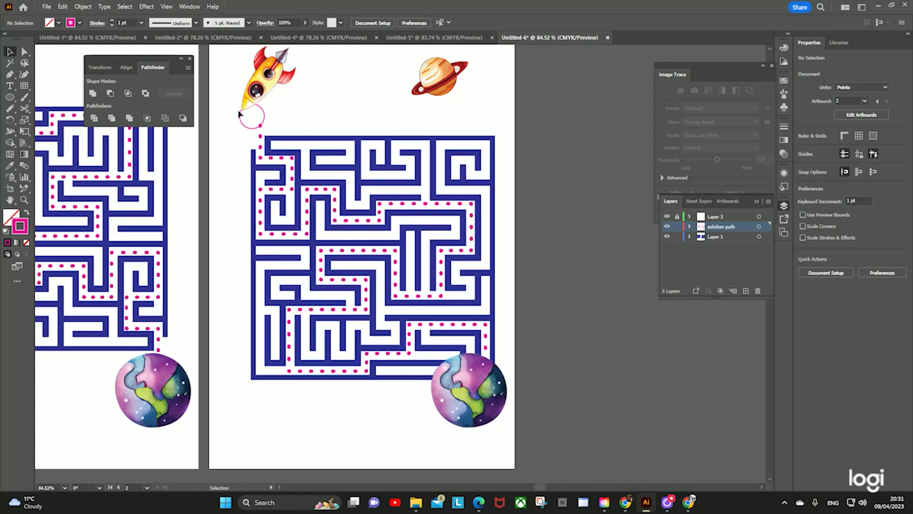
pyautogui.moveTo(240, 109); pyautogui.dragTo(534, 431)
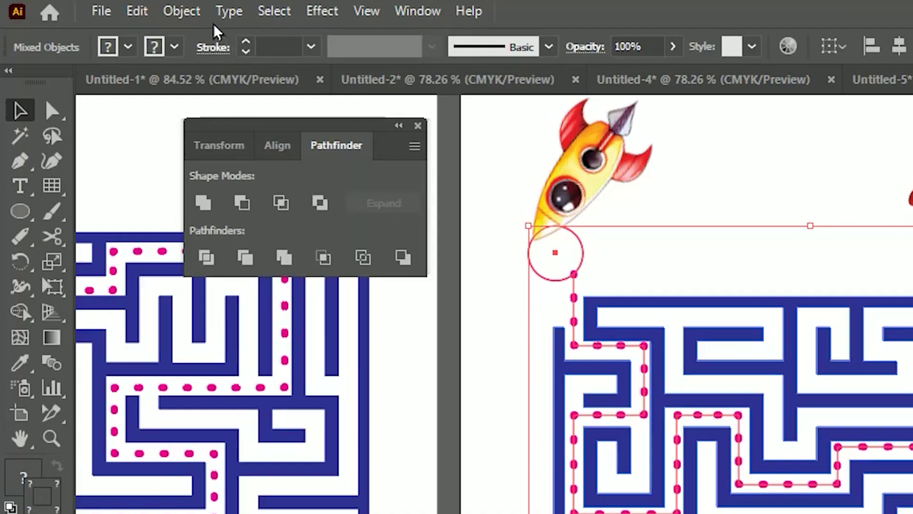
pyautogui.click(84, 7)
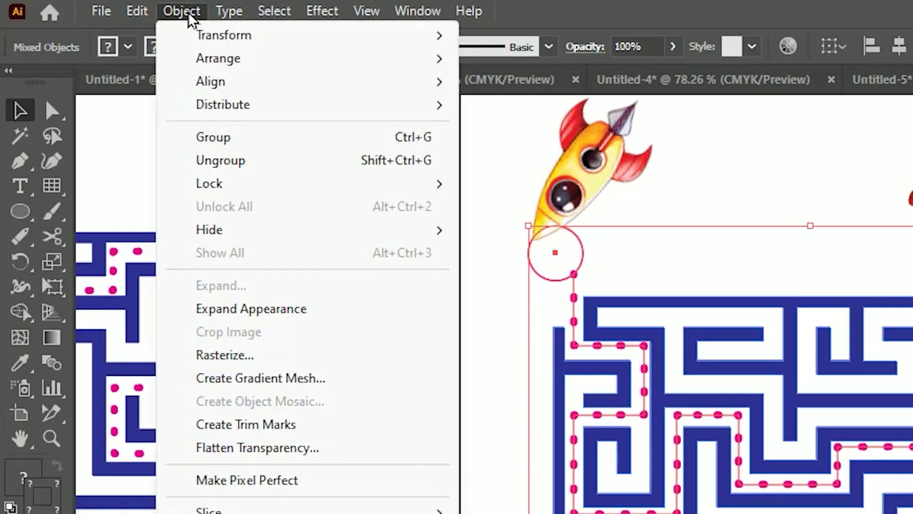
pyautogui.moveTo(196, 38)
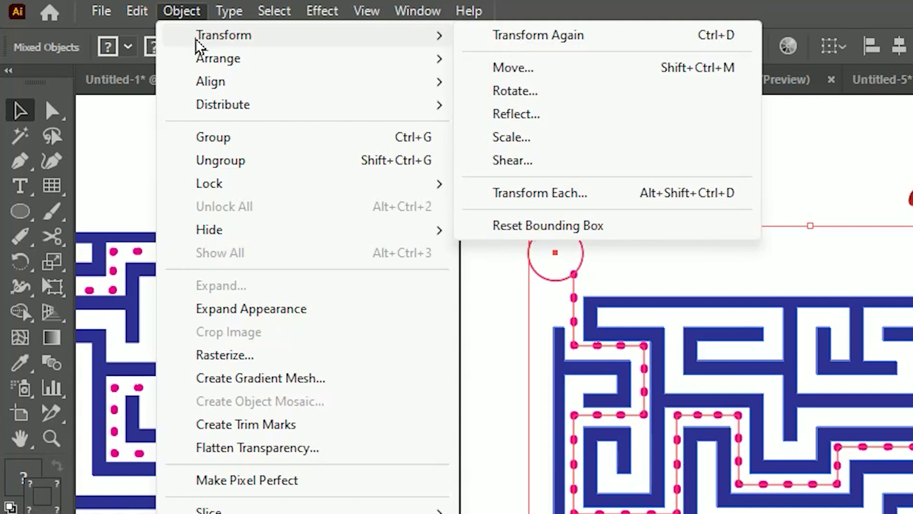
pyautogui.click(513, 116)
pyautogui.press('Return')
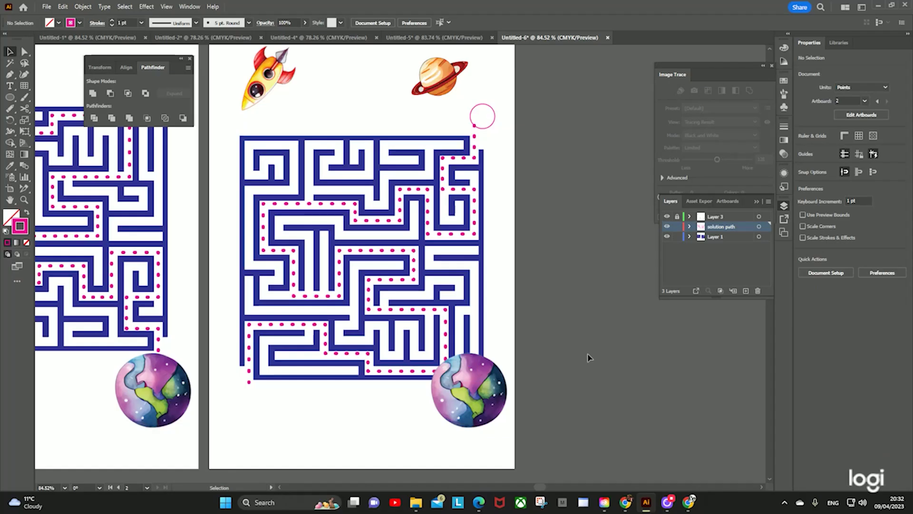
# - Duplicate the second artboard with its maze and solution path to make a third page
pyautogui.click(594, 199)
pyautogui.click(729, 200)
pyautogui.doubleClick(684, 234)
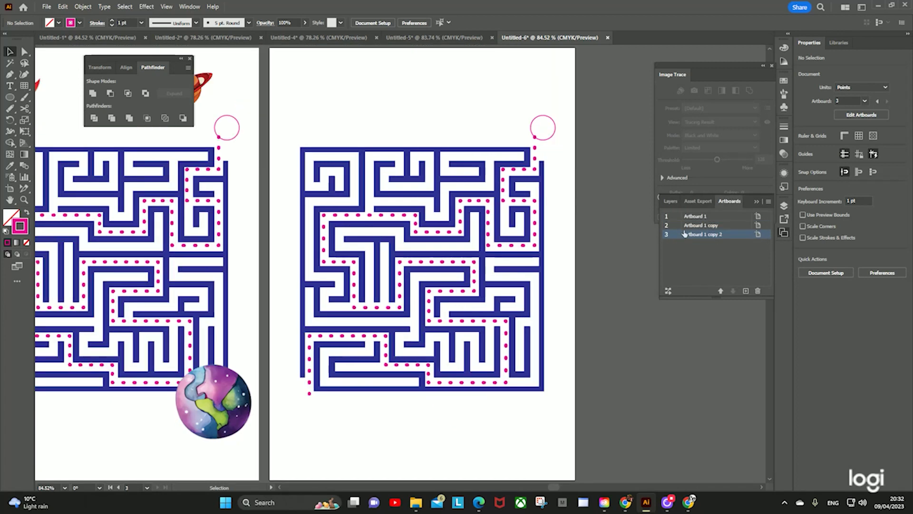
# - Rotate the third artboard's maze and solution path 90° counter-clockwise and position them in the lower part of the page
pyautogui.click(670, 201)
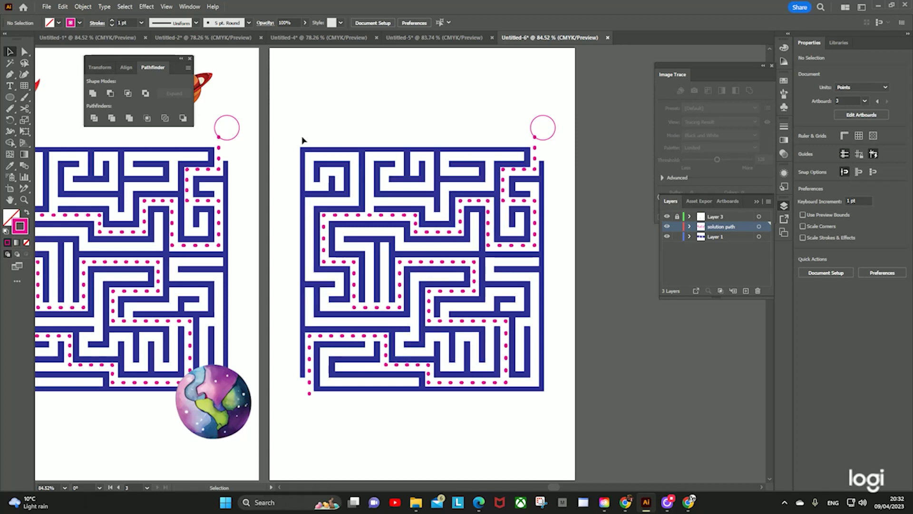
pyautogui.moveTo(291, 135); pyautogui.dragTo(594, 400)
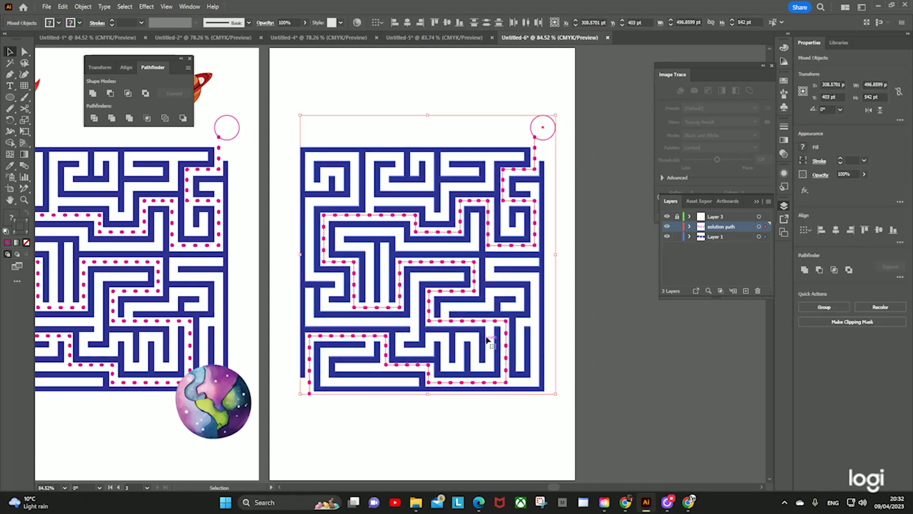
pyautogui.scroll(-2, 489, 328)
pyautogui.scroll(-2, 490, 329)
pyautogui.moveTo(426, 252); pyautogui.dragTo(428, 306)
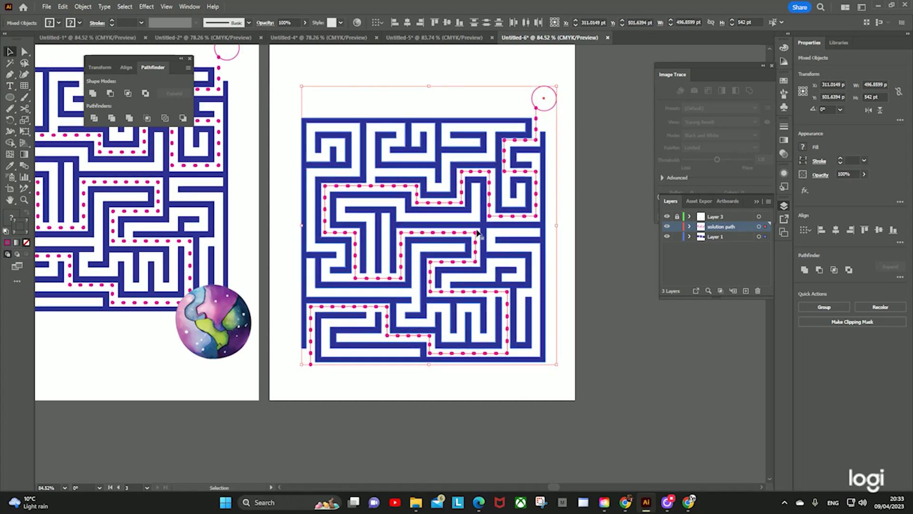
pyautogui.moveTo(560, 81); pyautogui.dragTo(292, 152)
pyautogui.moveTo(438, 207); pyautogui.dragTo(416, 219)
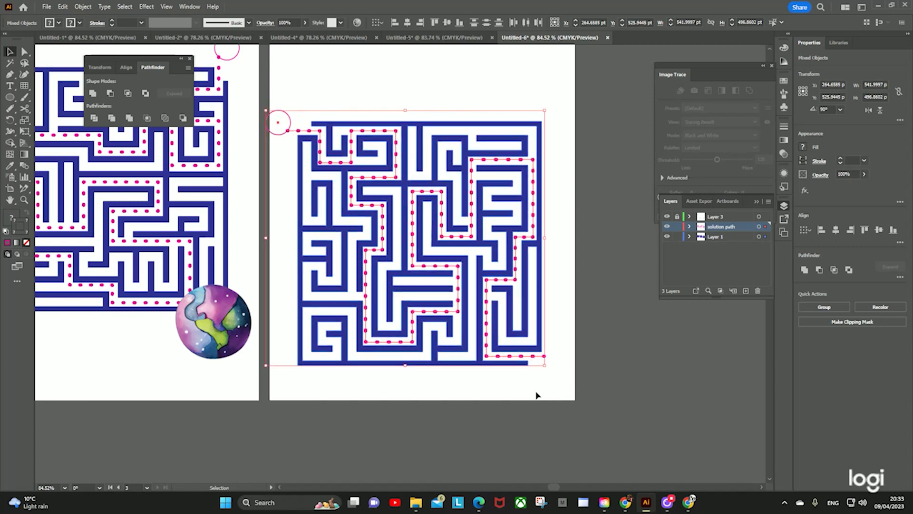
pyautogui.click(564, 389)
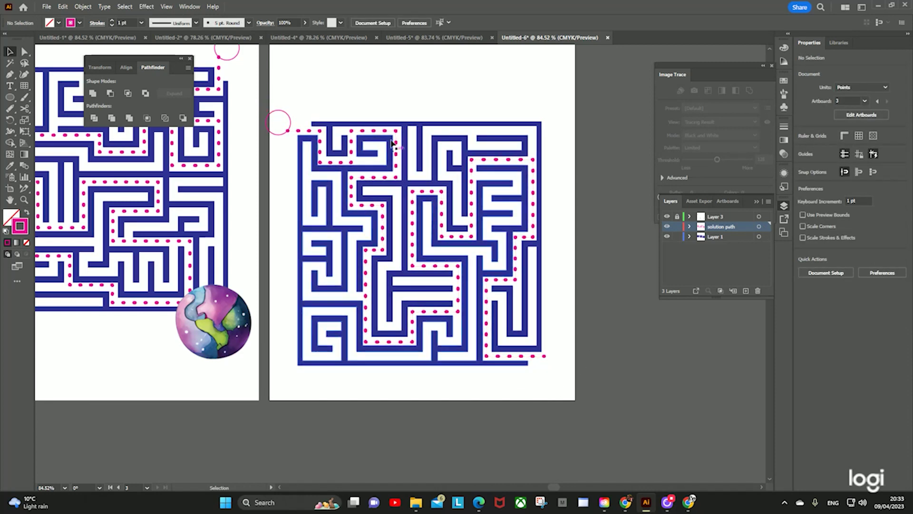
# - Scale down the rotated maze and solution path, place them in the page's lower half, and stretch them nearly to the page width
pyautogui.click(396, 126)
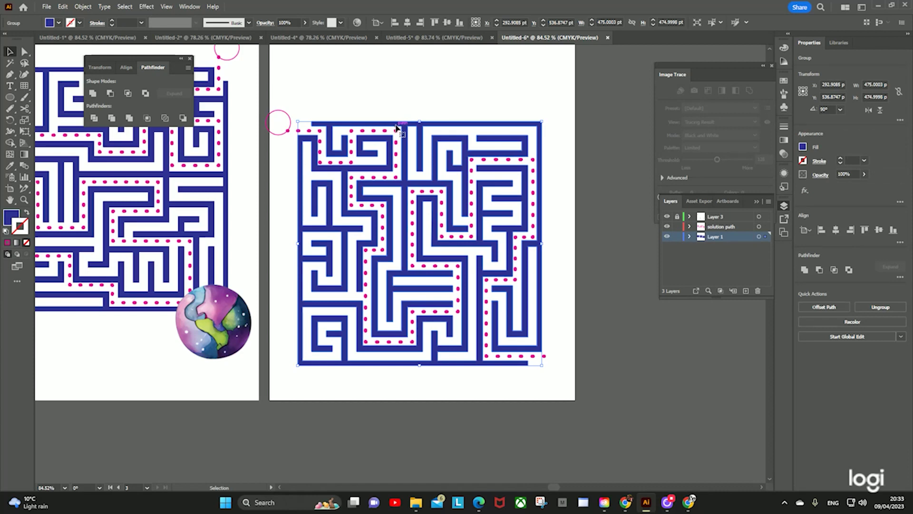
pyautogui.moveTo(291, 99); pyautogui.dragTo(559, 382)
pyautogui.press('a')
pyautogui.press('v')
pyautogui.scroll(3, 547, 371)
pyautogui.scroll(-1, 496, 349)
pyautogui.moveTo(545, 224); pyautogui.dragTo(495, 299)
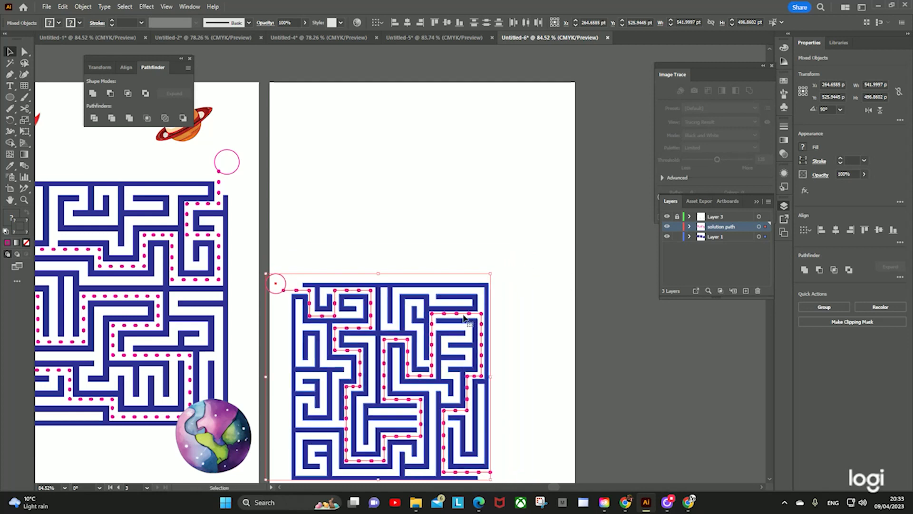
pyautogui.moveTo(440, 321); pyautogui.dragTo(448, 315)
pyautogui.moveTo(501, 375); pyautogui.dragTo(548, 375)
pyautogui.click(597, 369)
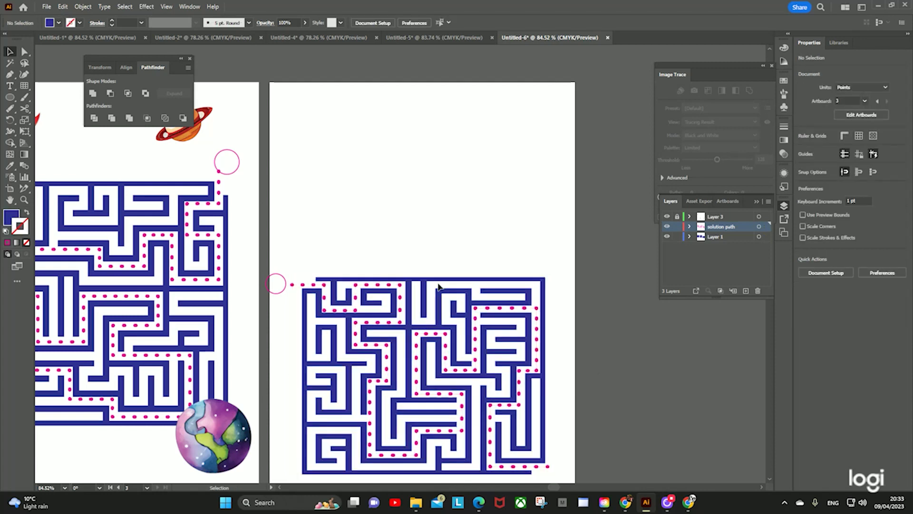
# - Copy the maze and its dotted path without the circle, and place the copy directly above the original
pyautogui.moveTo(476, 238); pyautogui.dragTo(558, 434)
pyautogui.press('a')
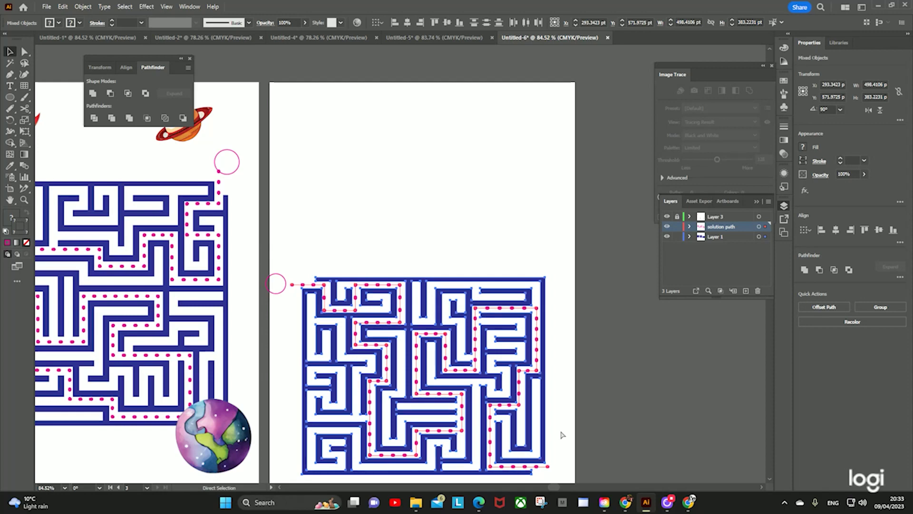
pyautogui.hotkey('ctrl', 'c')
pyautogui.hotkey('ctrl', 'v')
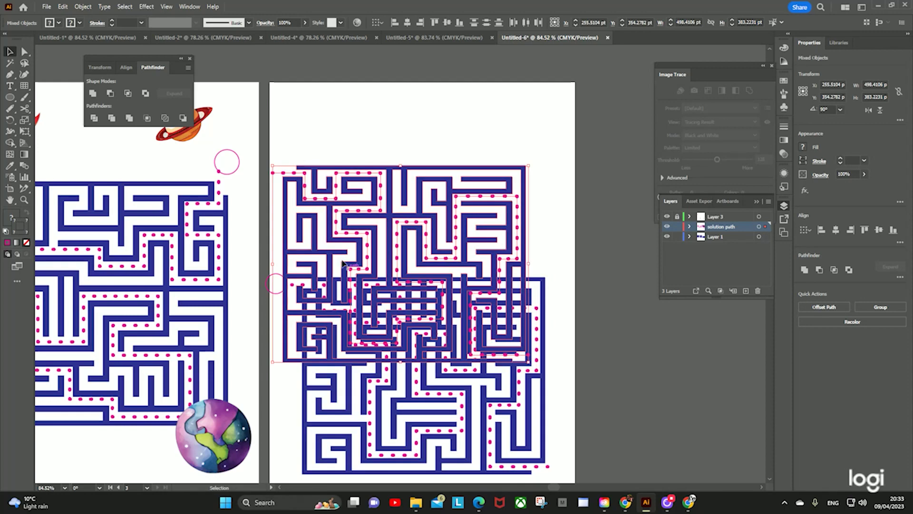
pyautogui.moveTo(360, 245); pyautogui.dragTo(378, 162)
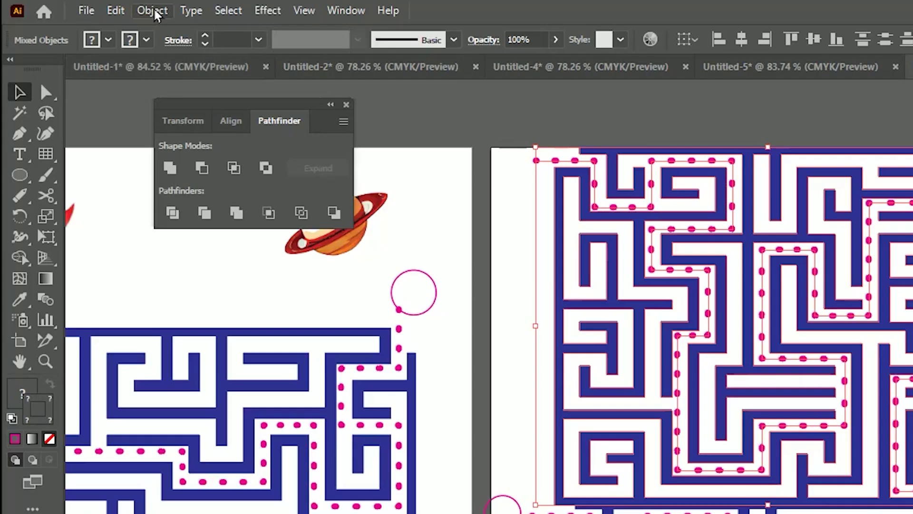
# - Reflect the upper maze copy and its path across the vertical axis
pyautogui.click(82, 7)
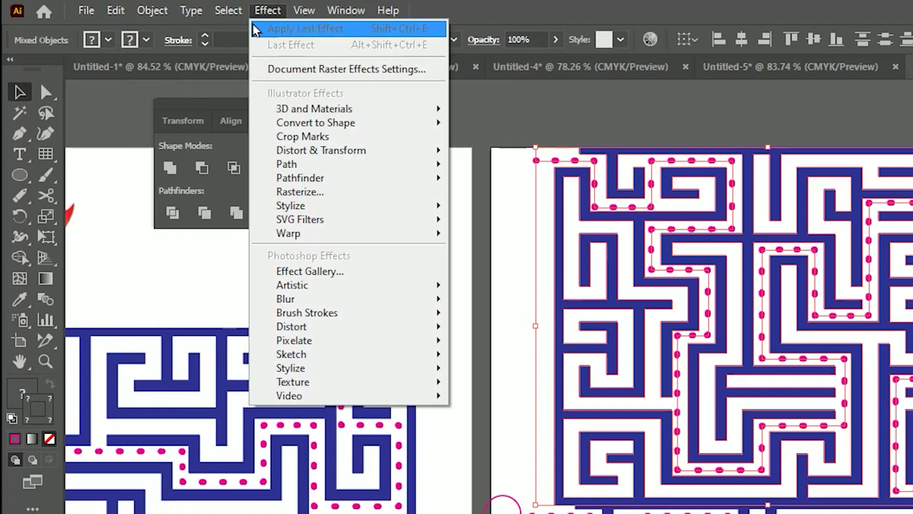
pyautogui.moveTo(279, 34)
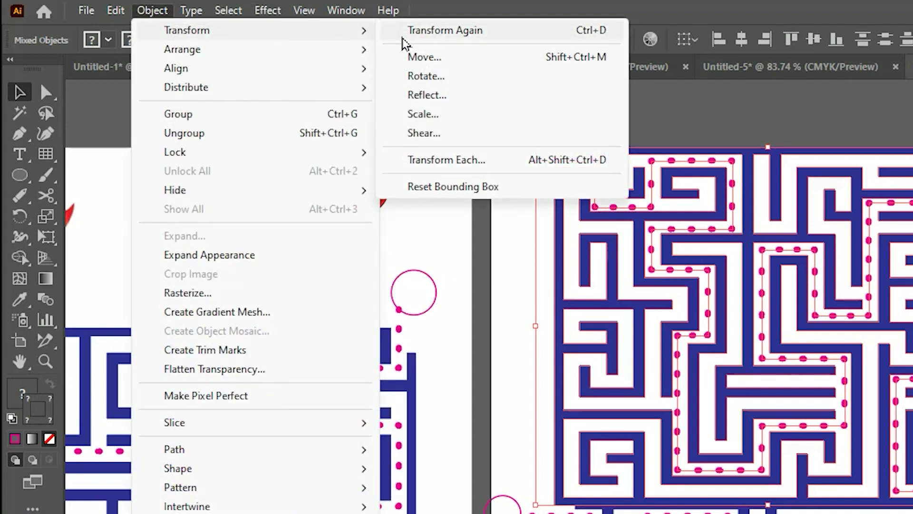
pyautogui.click(428, 101)
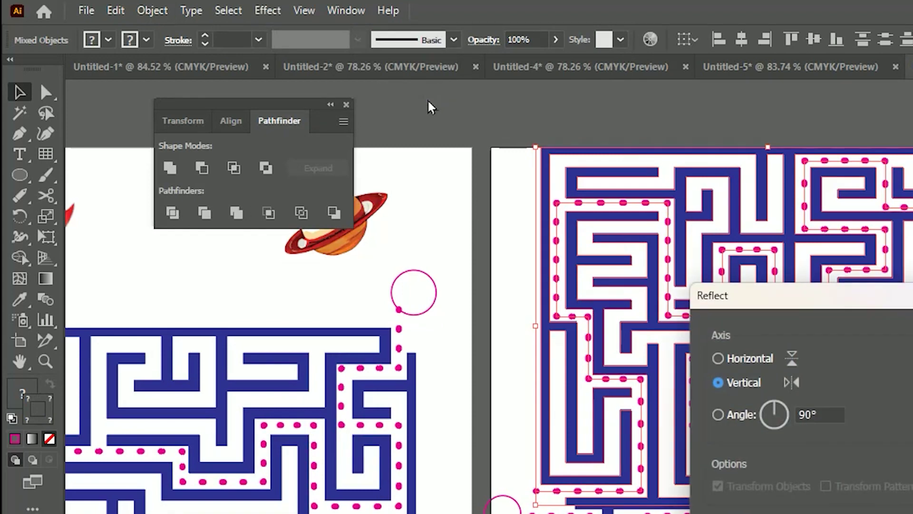
pyautogui.press('Return')
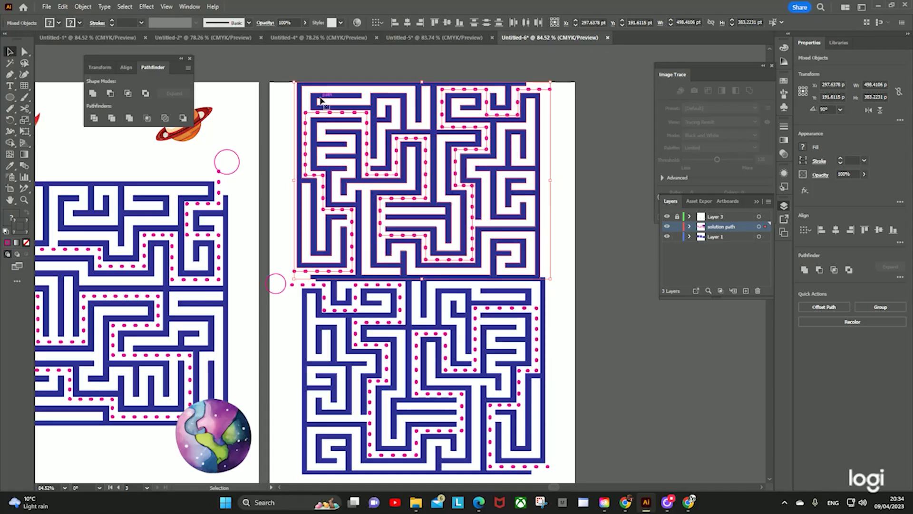
# - Nudge the upper maze about 11 pt right and 4 pt down to line up with the lower maze, and deselect it
pyautogui.press('Right')
pyautogui.press('Right')
pyautogui.press('Right')
pyautogui.press('Right')
pyautogui.press('Right')
pyautogui.press('Right')
pyautogui.press('Right')
pyautogui.press('Right')
pyautogui.press('Right')
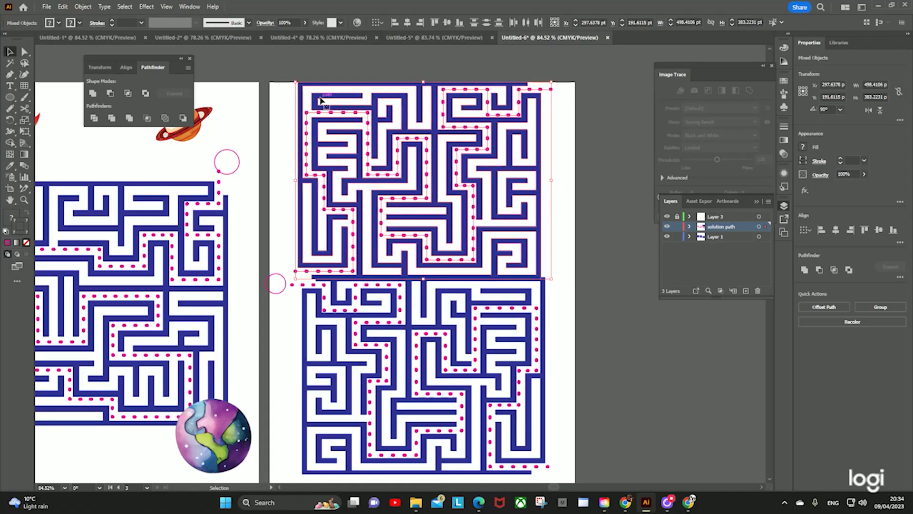
pyautogui.press('Down')
pyautogui.press('Down')
pyautogui.press('Down')
pyautogui.press('Down')
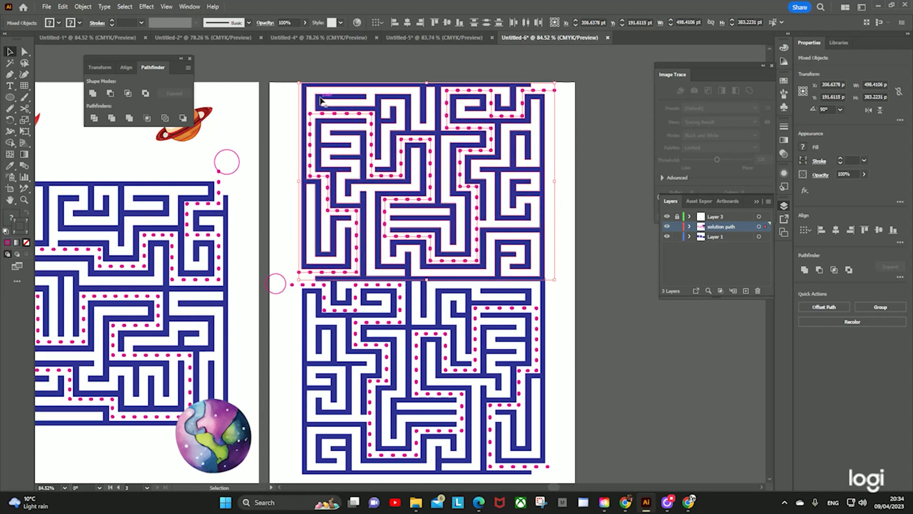
pyautogui.press('Right')
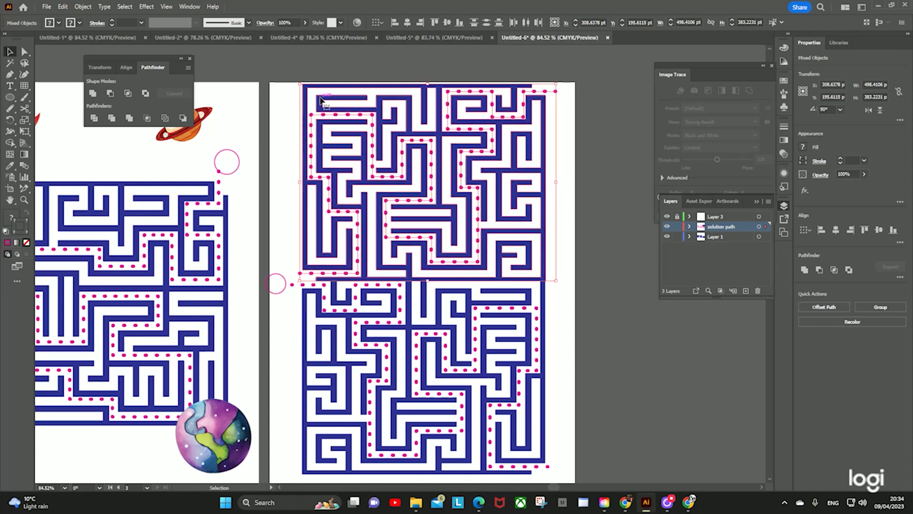
pyautogui.click(615, 317)
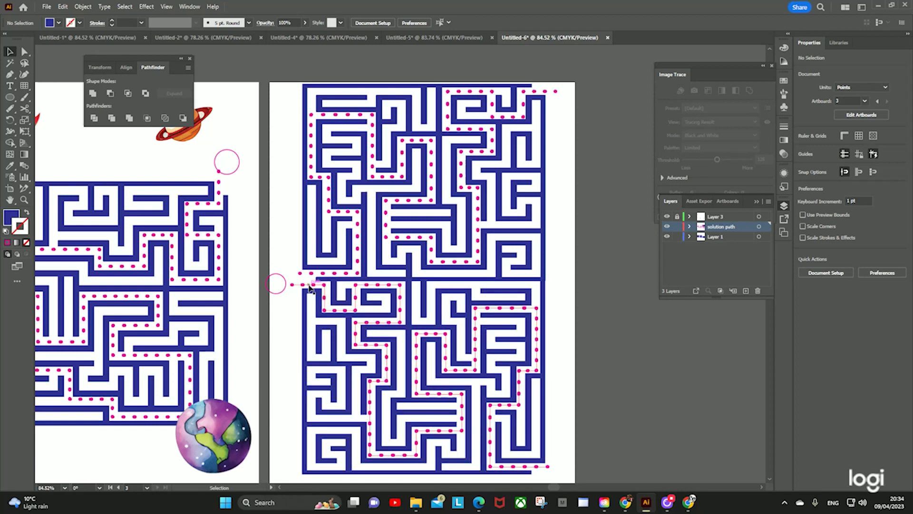
# - Shorten both dotted paths by moving their end points inward at the opening where the two mazes meet
pyautogui.press('a')
pyautogui.click(303, 285)
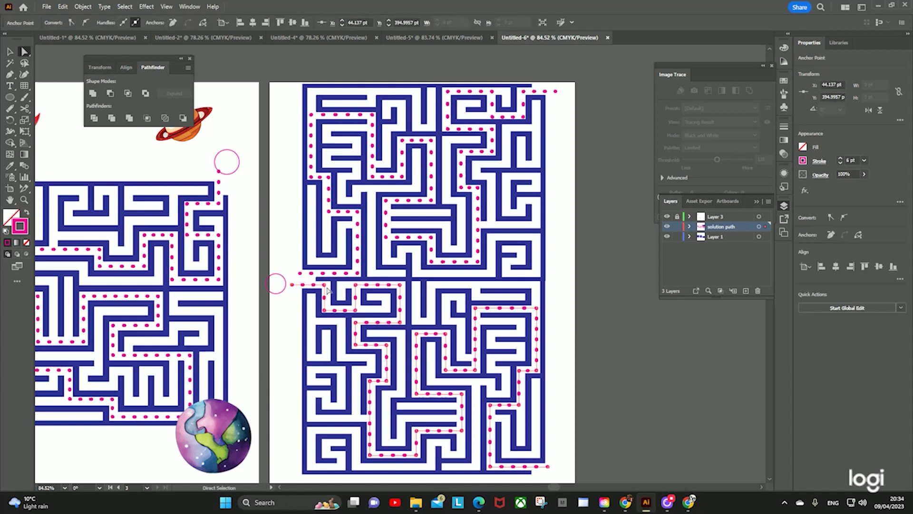
pyautogui.hotkey('shift', 'Right')
pyautogui.click(301, 275)
pyautogui.hotkey('shift', 'Right')
pyautogui.hotkey('shift', 'Right')
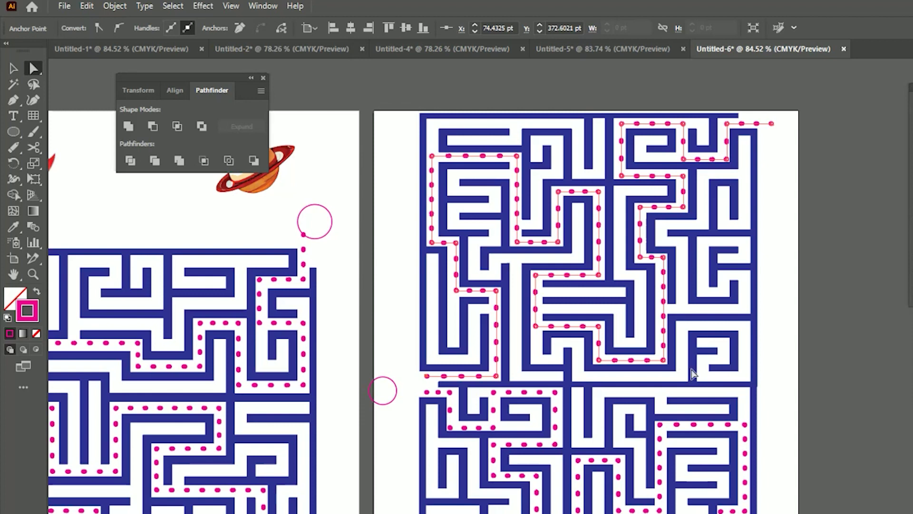
# - Draw a vertical line about 47 pt long with the Pen tool across the gap in the outer wall where the two mazes meet
pyautogui.hotkey('ctrl', 'shift', 'a')
pyautogui.press('p')
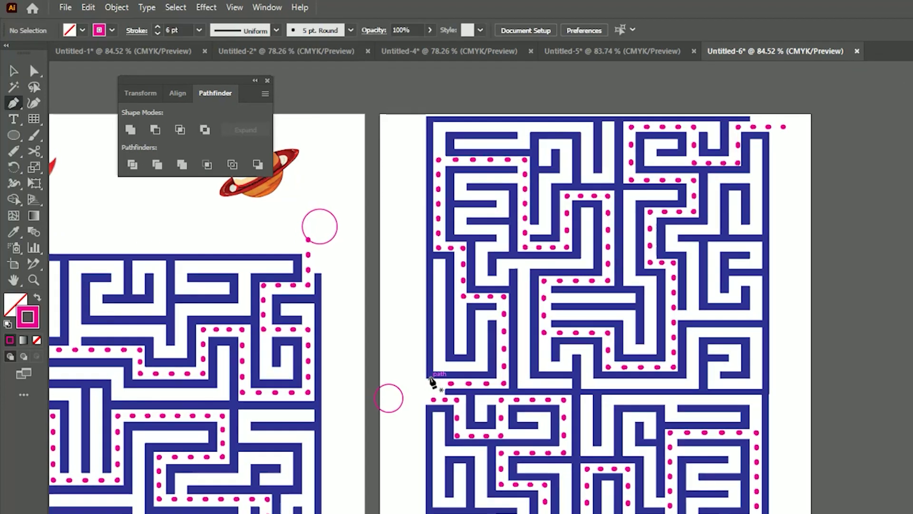
pyautogui.click(430, 379)
pyautogui.click(429, 409)
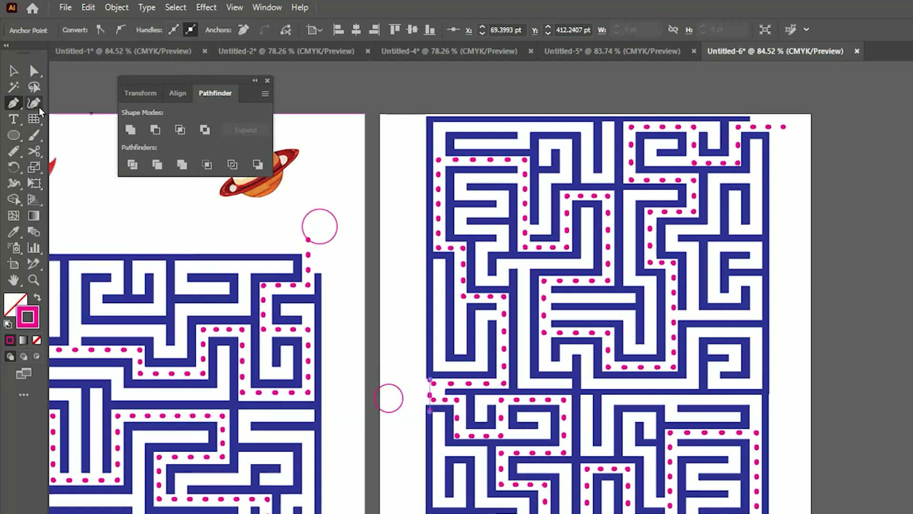
# - Set the new line's stroke weight to 9 pt and turn off its dashes
pyautogui.click(14, 71)
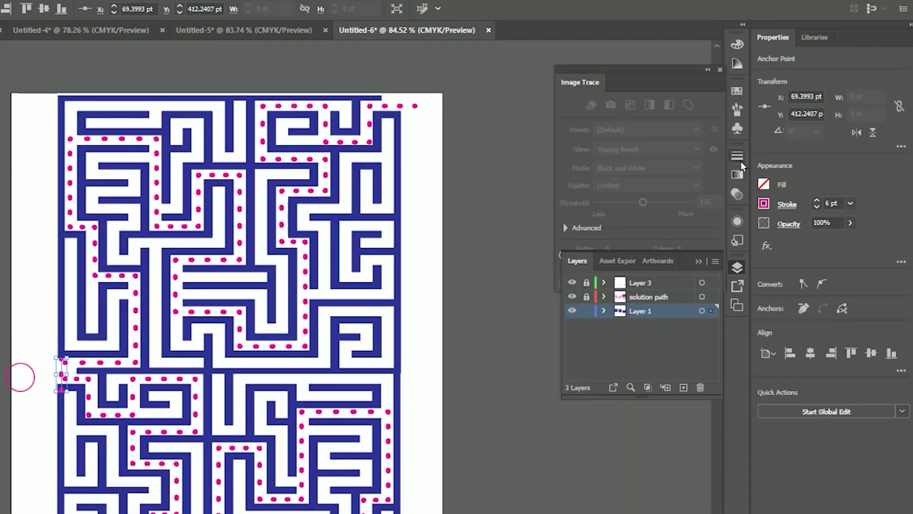
pyautogui.click(738, 157)
pyautogui.click(603, 168)
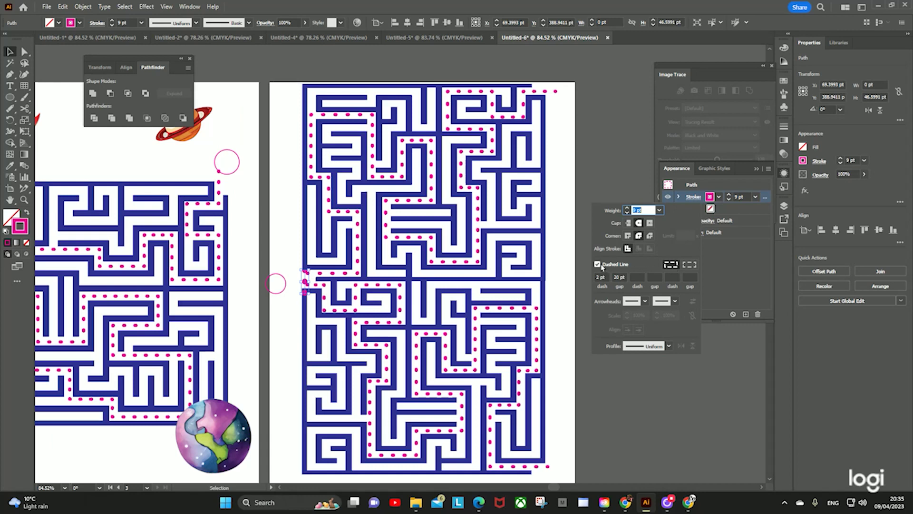
pyautogui.click(598, 264)
pyautogui.click(597, 264)
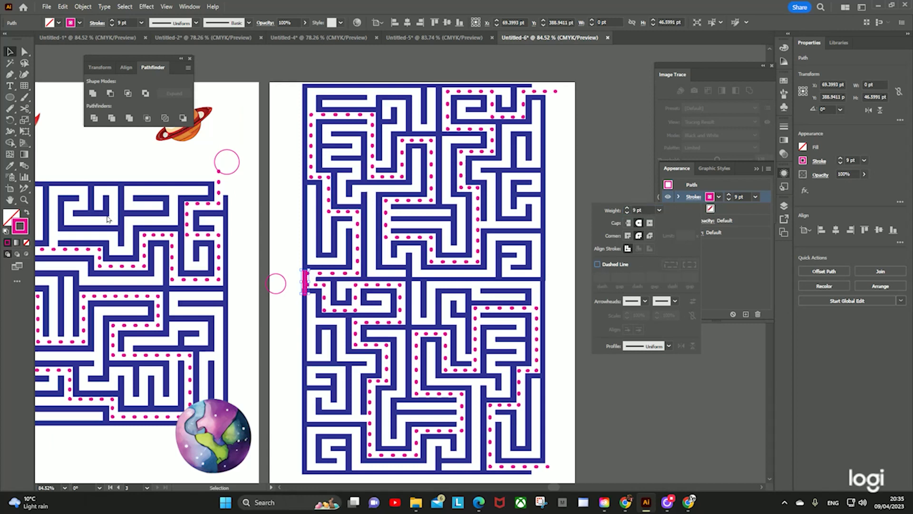
pyautogui.press('Escape')
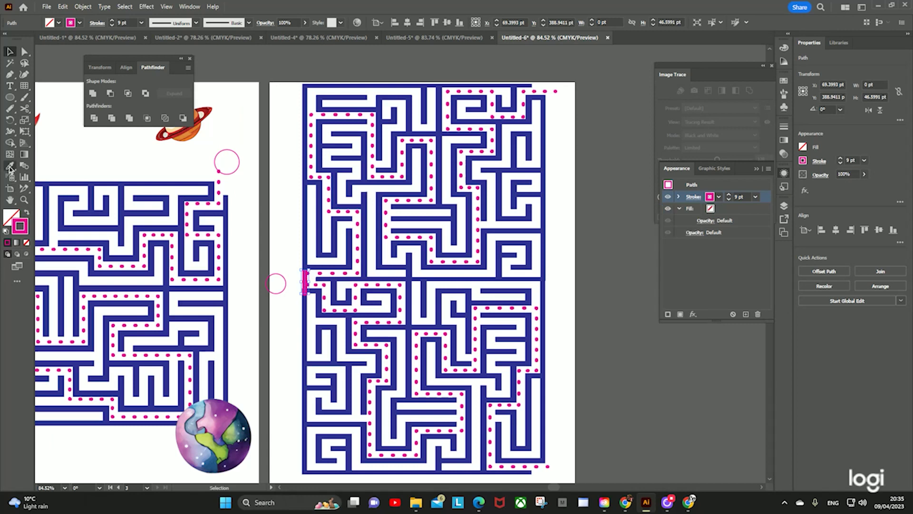
# - Match the line's stroke to the blue 10 pt maze wall with the Eyedropper, and move it up about 7 pt to cover the gap
pyautogui.click(305, 251)
pyautogui.hotkey('ctrl', '=')
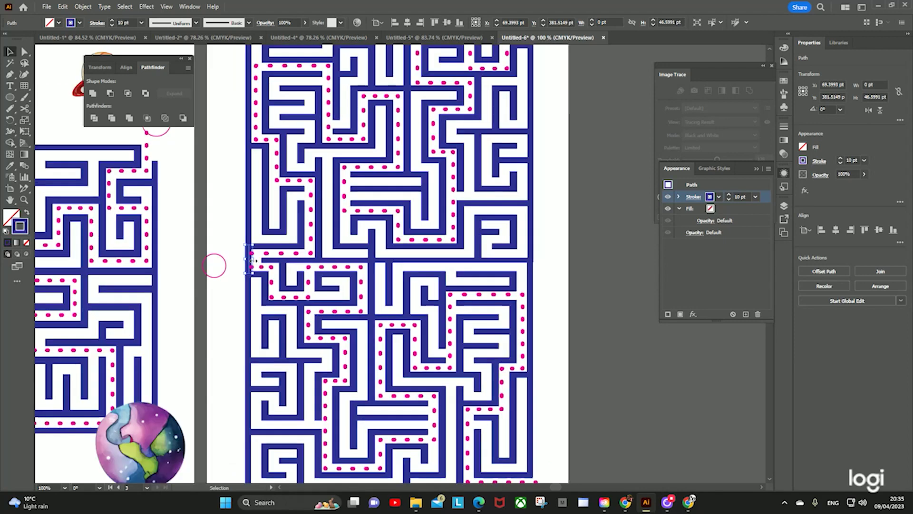
pyautogui.click(231, 226)
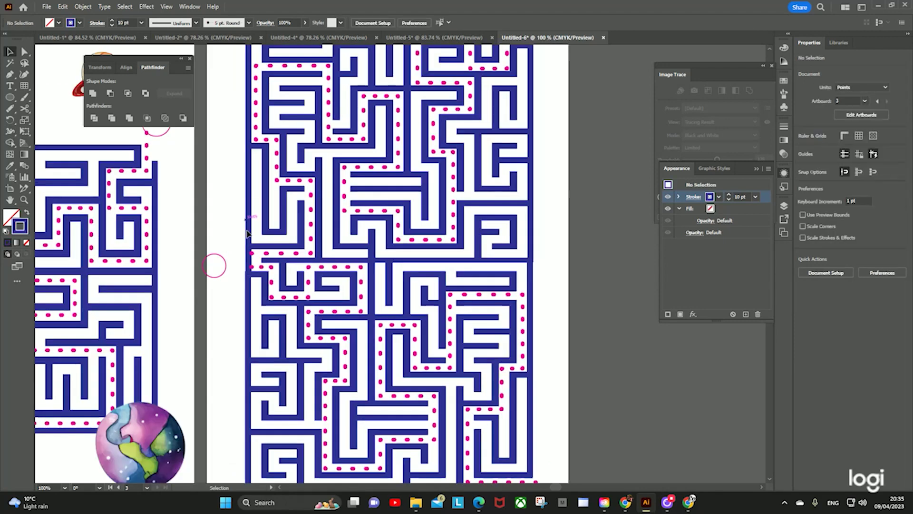
# - Convert the connecting wall line into a filled shape with Outline Stroke
pyautogui.click(248, 261)
pyautogui.click(83, 7)
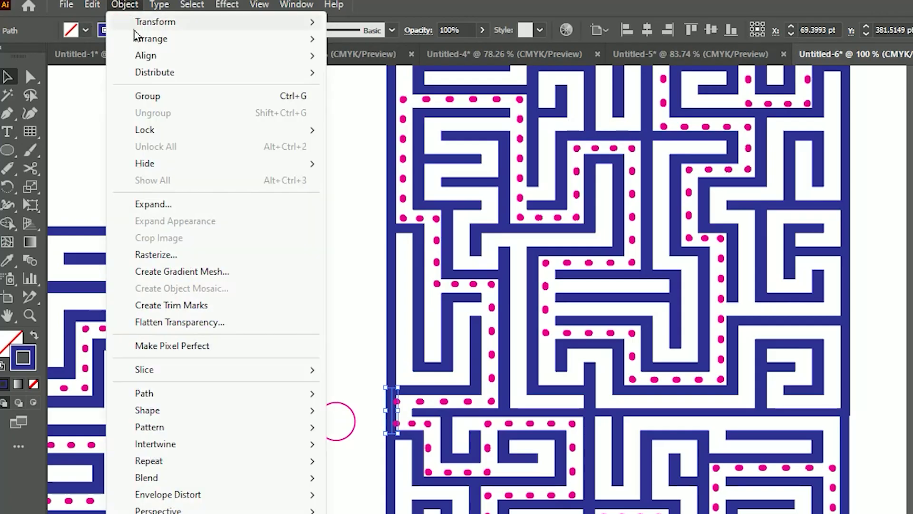
pyautogui.moveTo(167, 393)
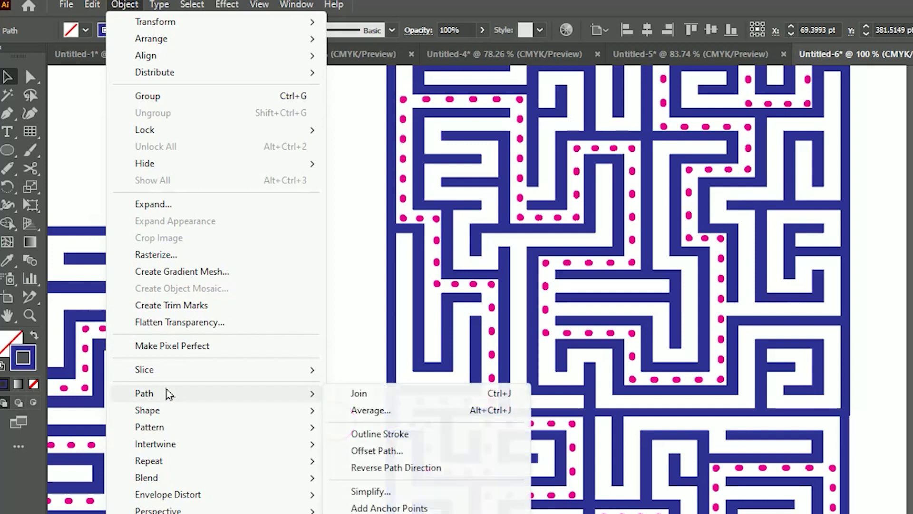
pyautogui.click(379, 433)
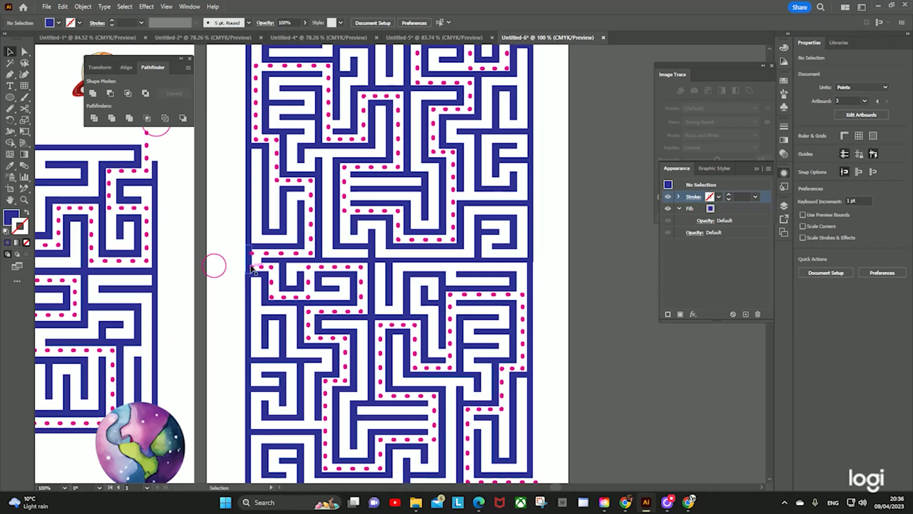
# - Unlock the solution path layer, and combine the upper maze, connecting wall piece and lower maze with Pathfinder Merge
pyautogui.click(249, 259)
pyautogui.click(251, 228)
pyautogui.click(712, 169)
pyautogui.click(783, 206)
pyautogui.hotkey('ctrl', '+')
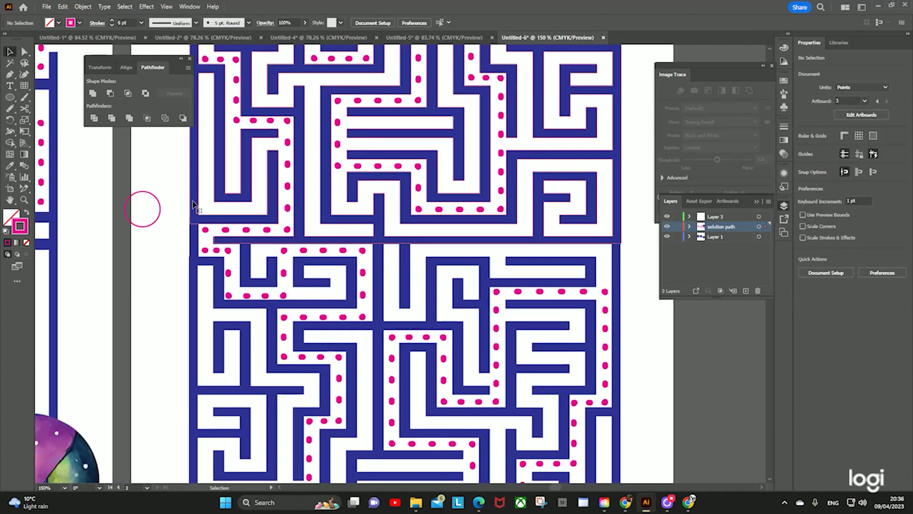
pyautogui.click(193, 205)
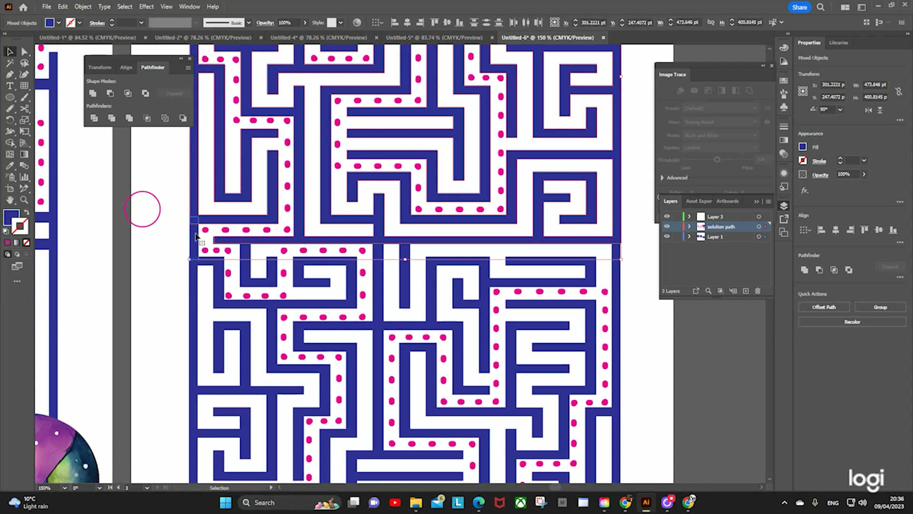
pyautogui.keyDown('shift'); pyautogui.click(193, 273); pyautogui.keyUp('shift')
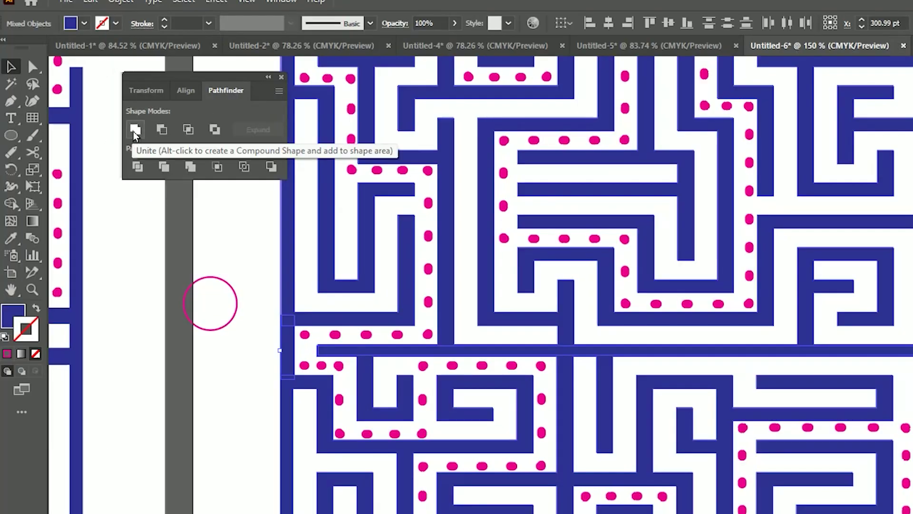
pyautogui.click(191, 167)
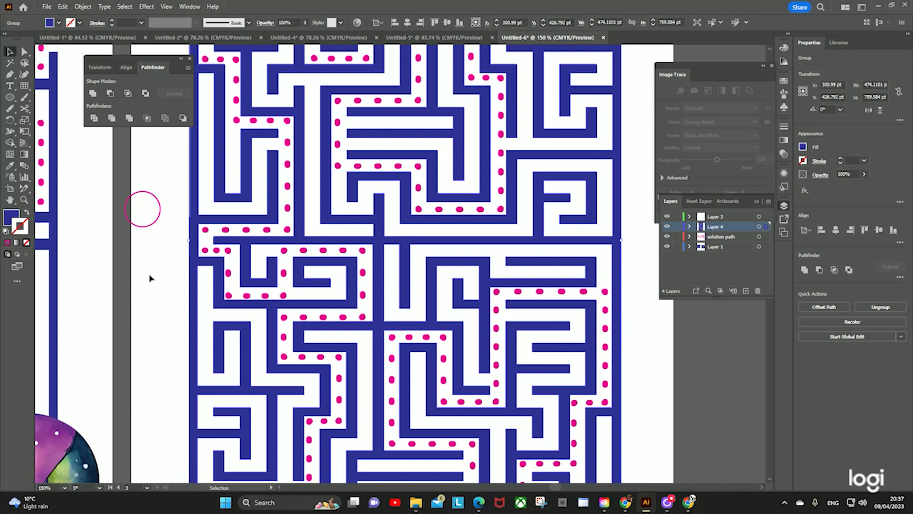
# - Change the combined maze's fill to purple #731DBF and deselect it
pyautogui.click(13, 215)
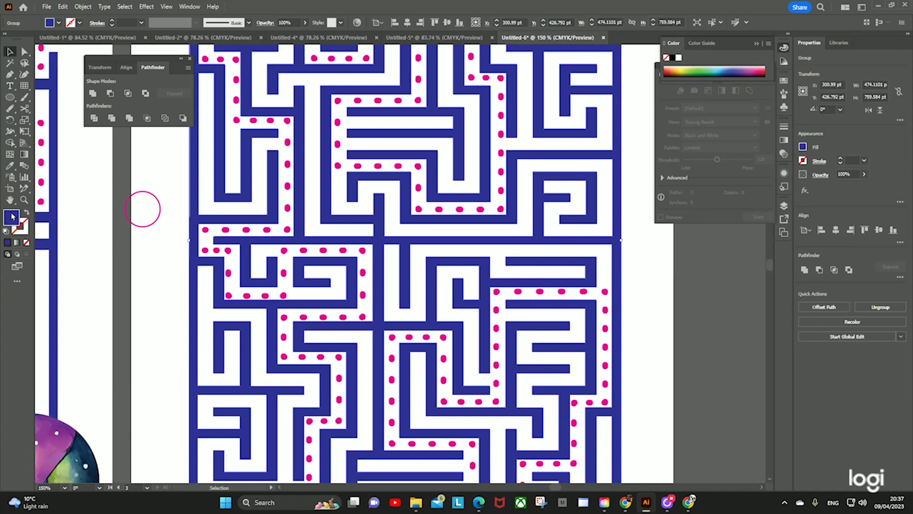
pyautogui.doubleClick(12, 218)
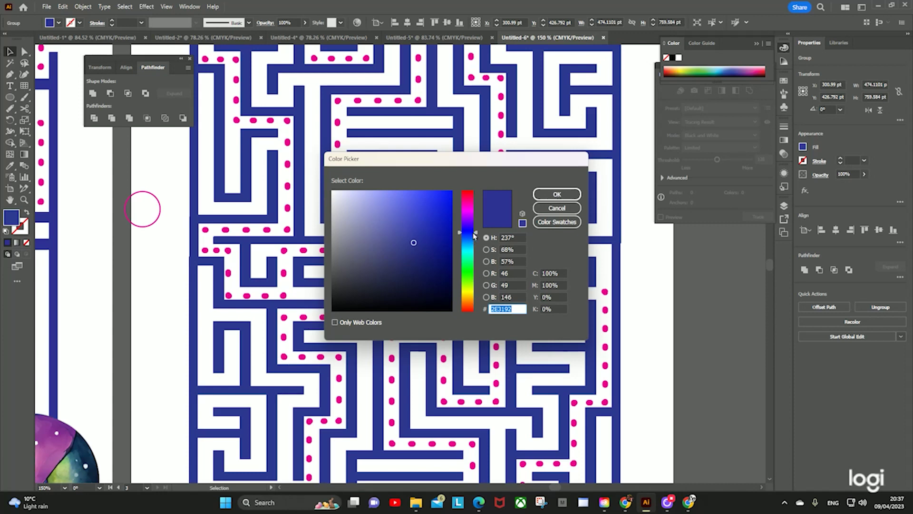
pyautogui.moveTo(474, 234); pyautogui.dragTo(474, 220)
pyautogui.click(434, 220)
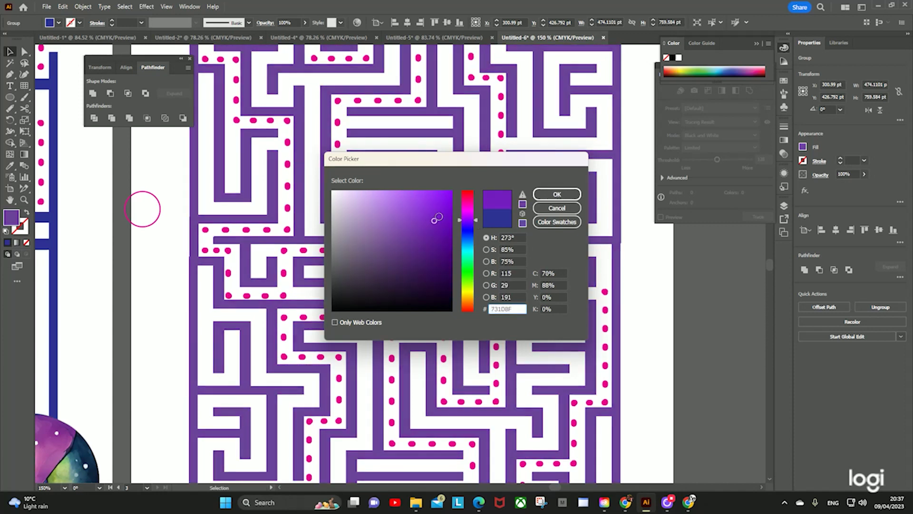
pyautogui.click(557, 194)
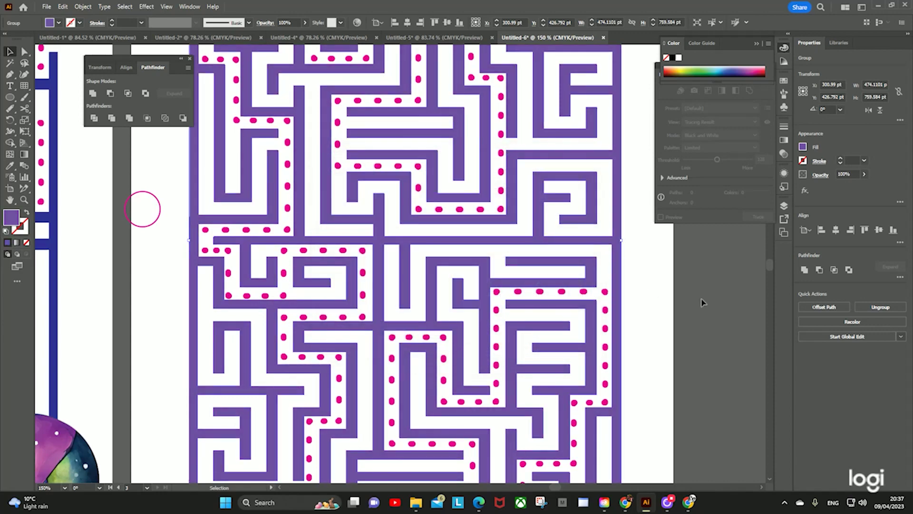
pyautogui.click(703, 301)
pyautogui.hotkey('ctrl', '1')
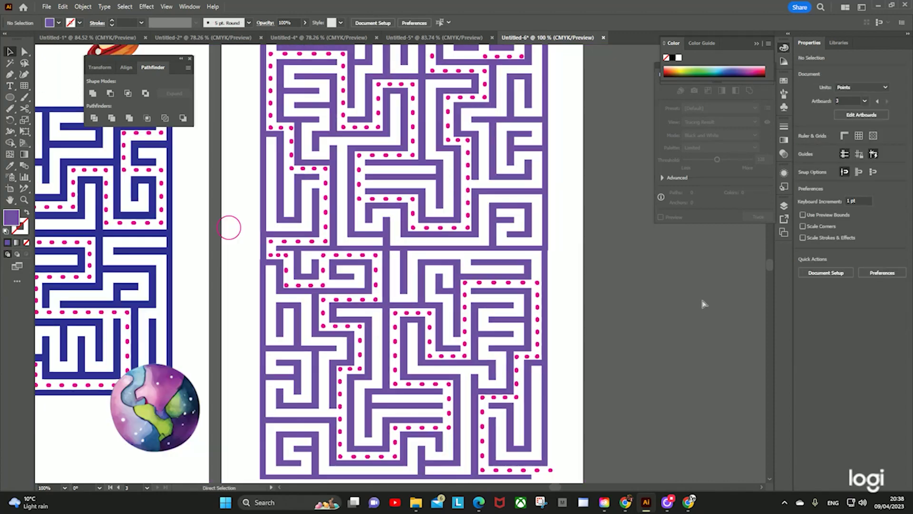
pyautogui.hotkey('ctrl', '-')
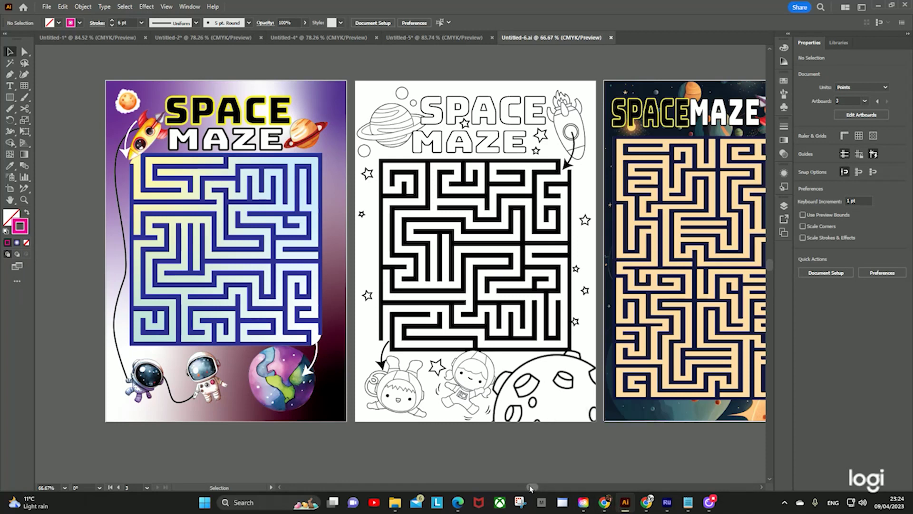
pyautogui.moveTo(530, 488); pyautogui.dragTo(535, 487)
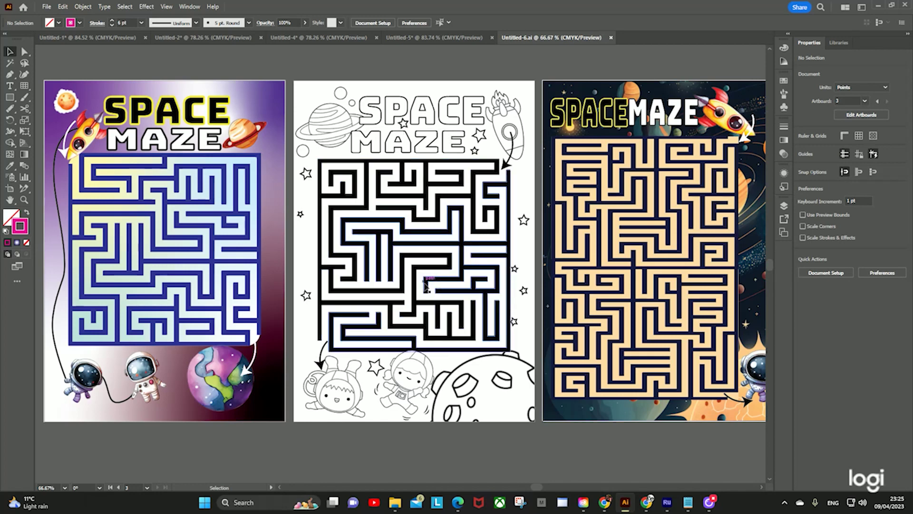
pyautogui.moveTo(539, 490); pyautogui.dragTo(540, 490)
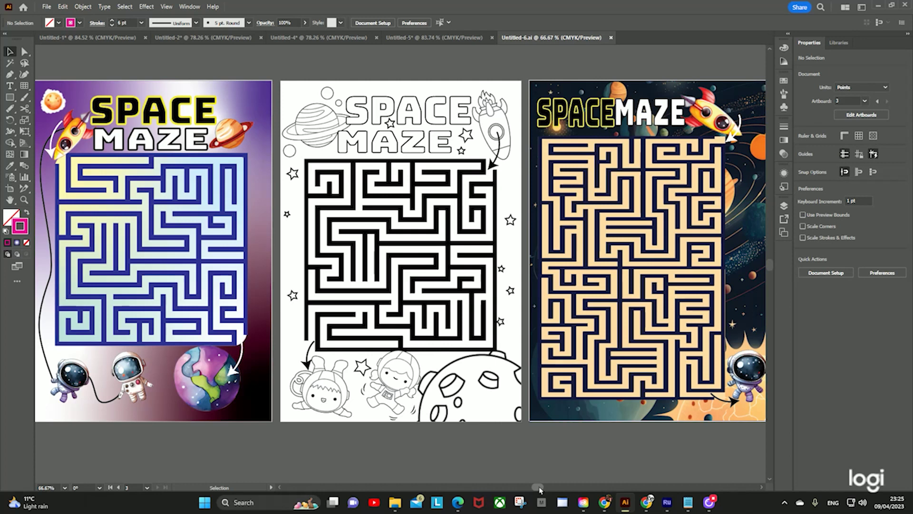